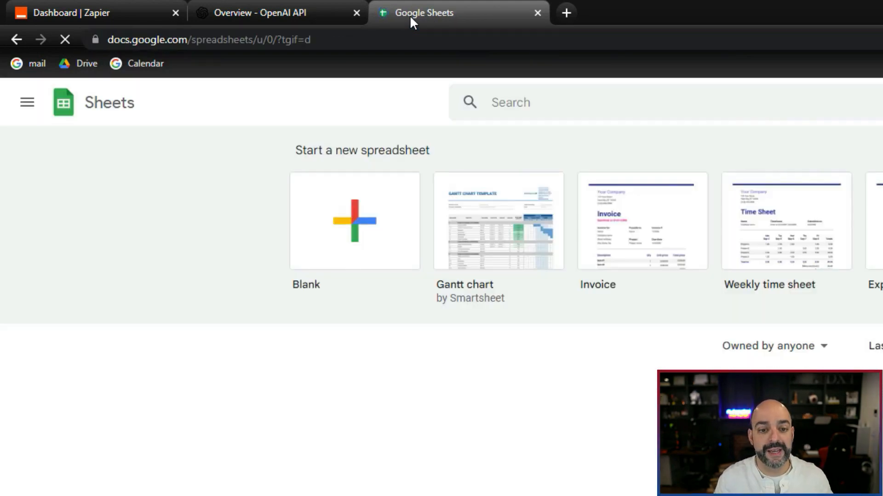
- Create a blank spreadsheet and name it "GPT 3 Prompt and Response"
click(355, 230)
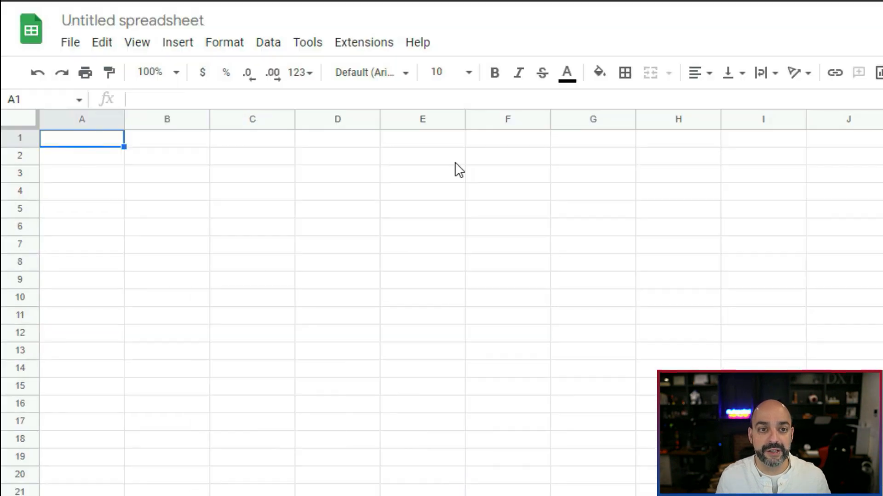
click(111, 88)
text(GPT 3 R)
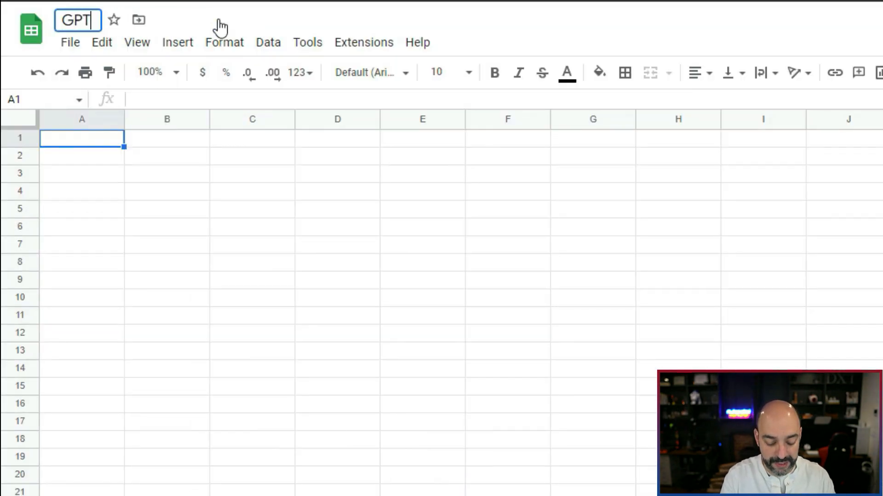
key(BackSpace)
key(BackSpace)
text(Prompt and Response)
key(Return)
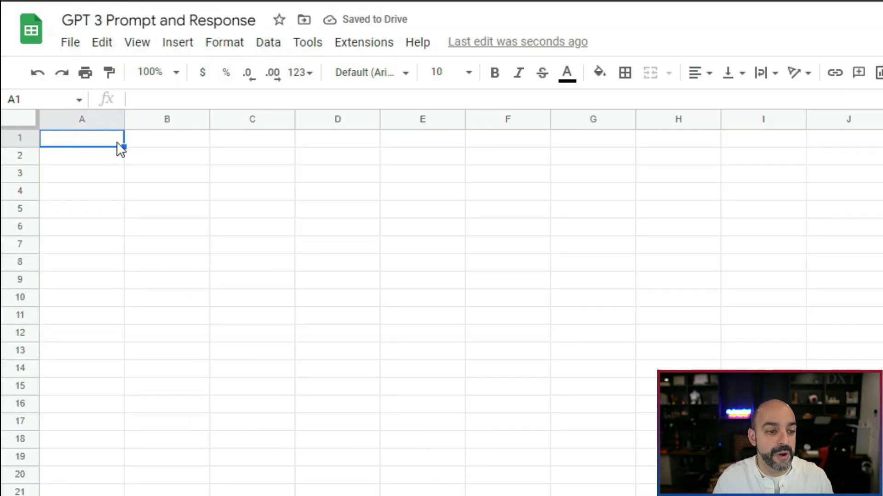
- Enter the header "Prompt" in cell A1 and widen column A to about three times its width
text(Prom)
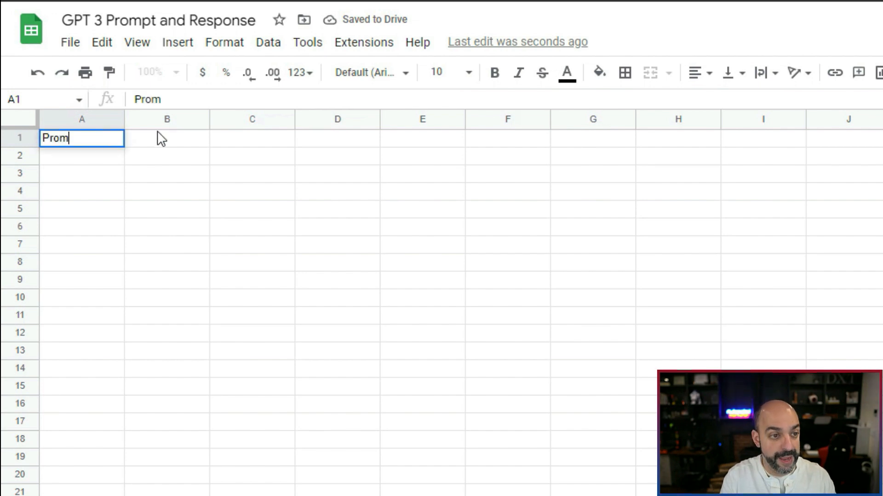
text(pt)
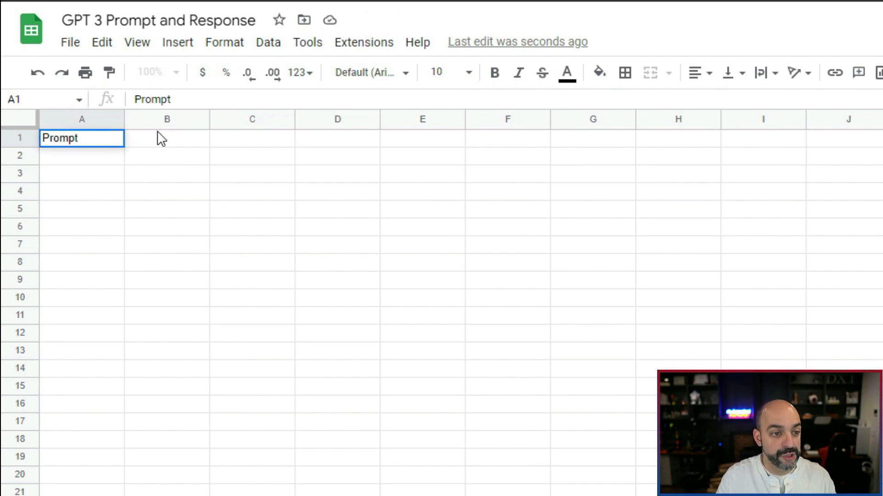
click(137, 260)
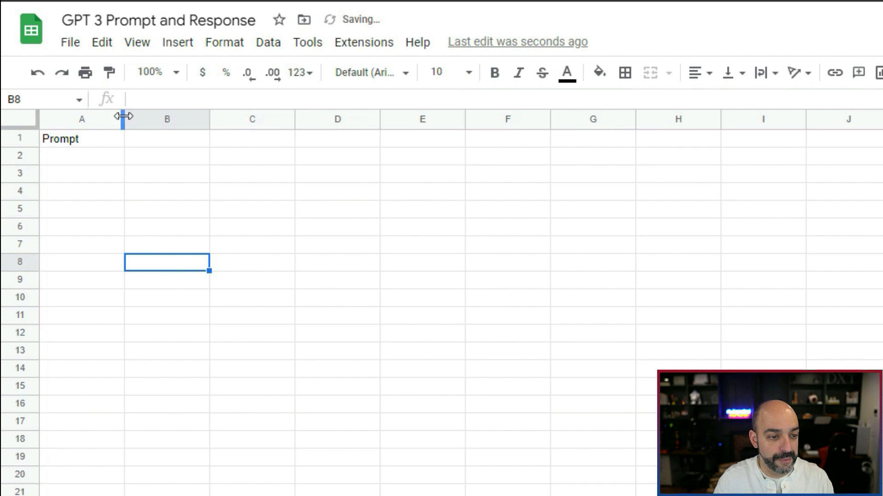
drag(123, 119, 298, 129)
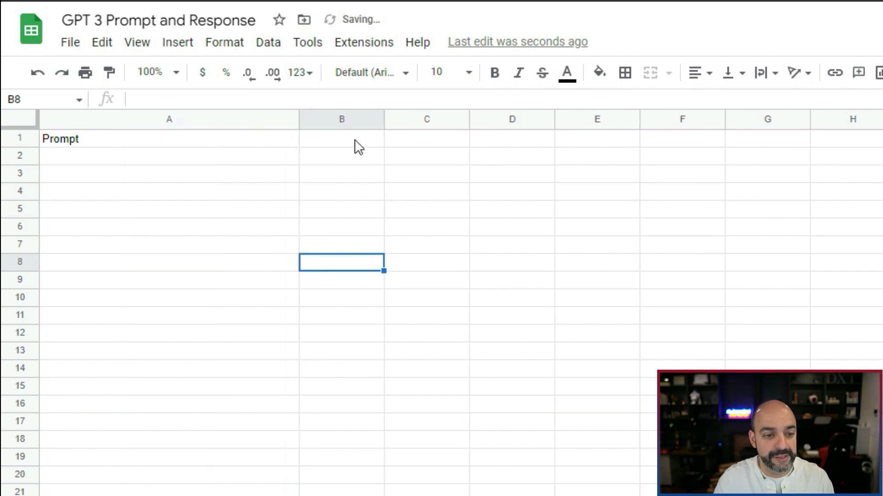
- Widen column B to about twice the width of column A and enter the header "Response" in cell B1
click(353, 142)
drag(384, 119, 814, 123)
double_click(504, 139)
text(Response)
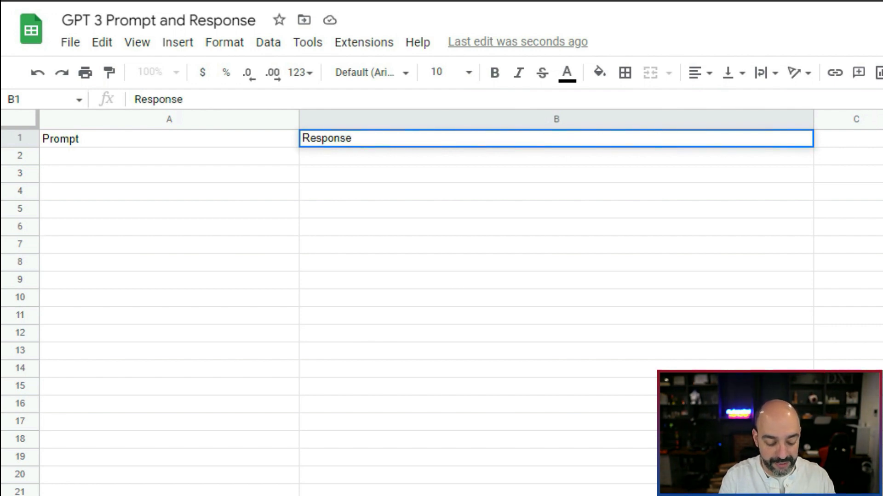
drag(170, 487, 169, 495)
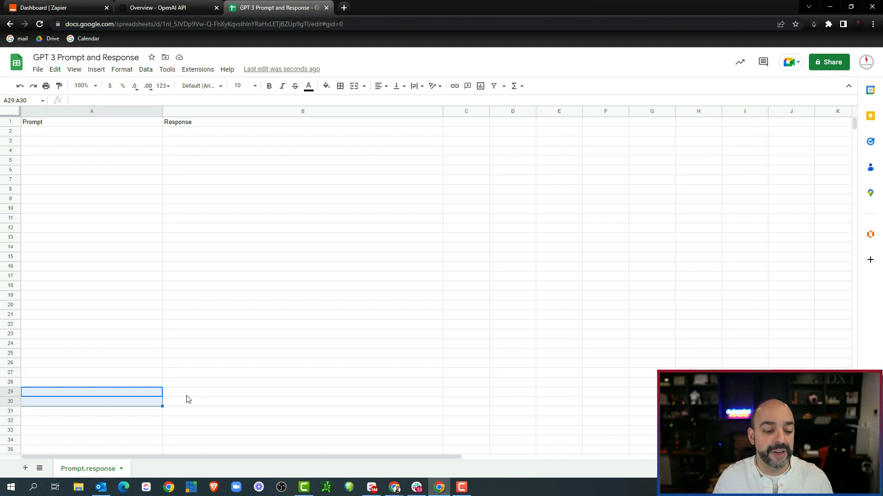
click(254, 364)
click(211, 133)
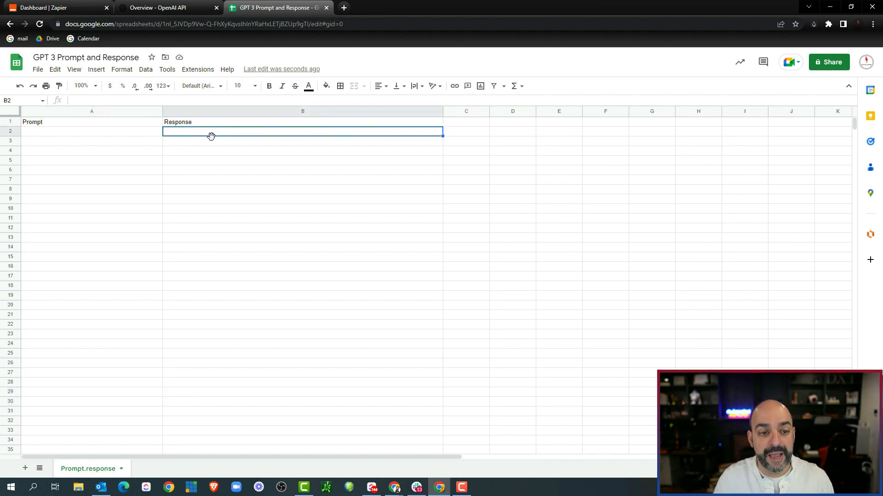
click(98, 132)
- Switch to Zapier and add a private Zaps folder titled "GPT 3"
click(71, 8)
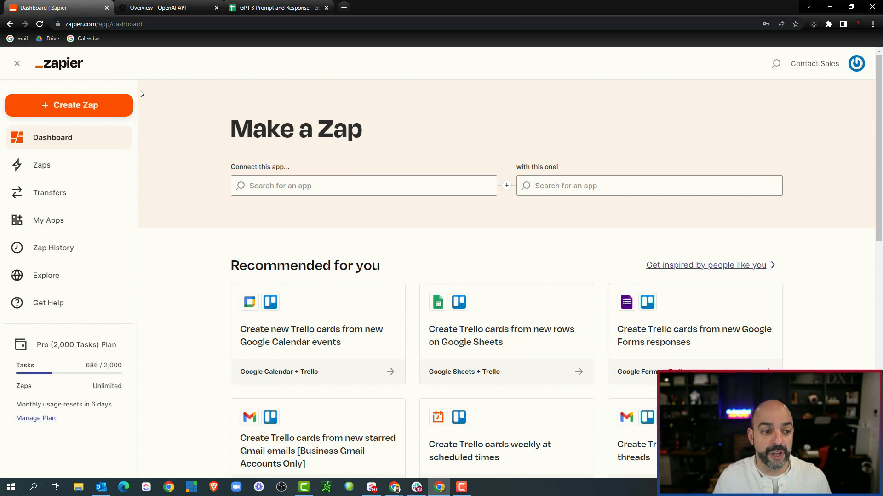
click(54, 173)
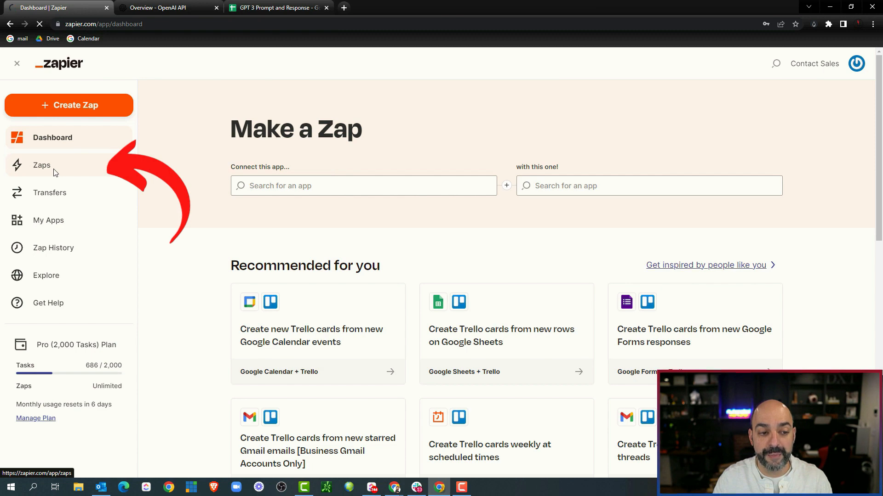
click(289, 172)
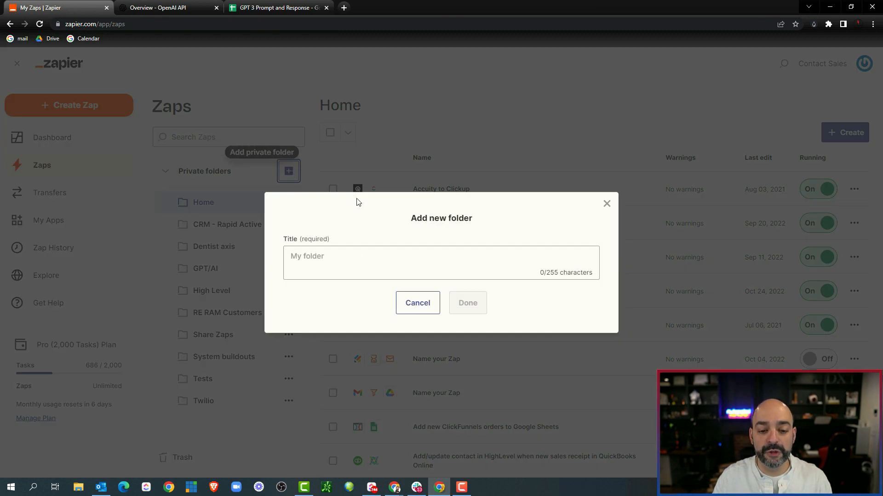
click(339, 252)
text(GPT)
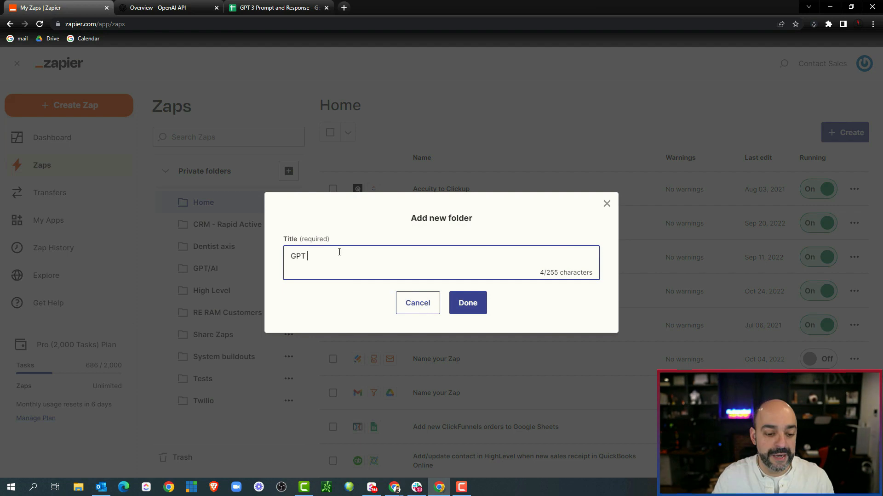
key(Return)
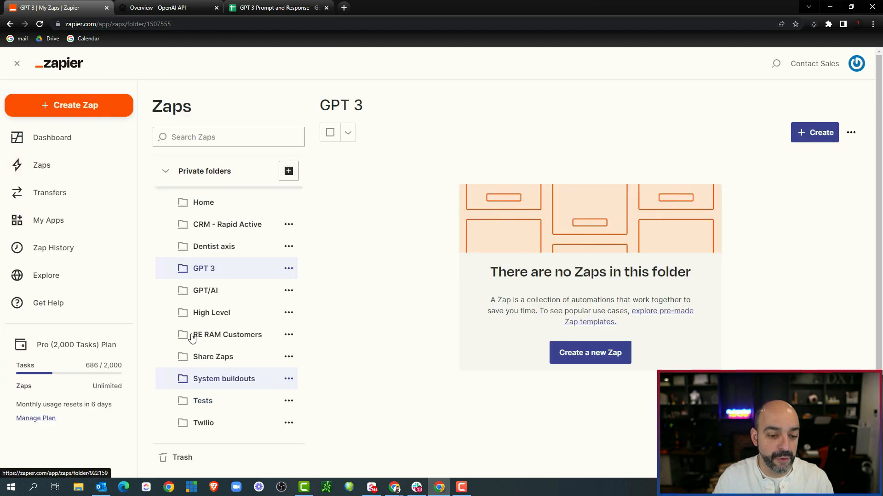
- Create a new Zap in the GPT 3 folder with Google Sheets as its trigger app
click(820, 133)
click(765, 163)
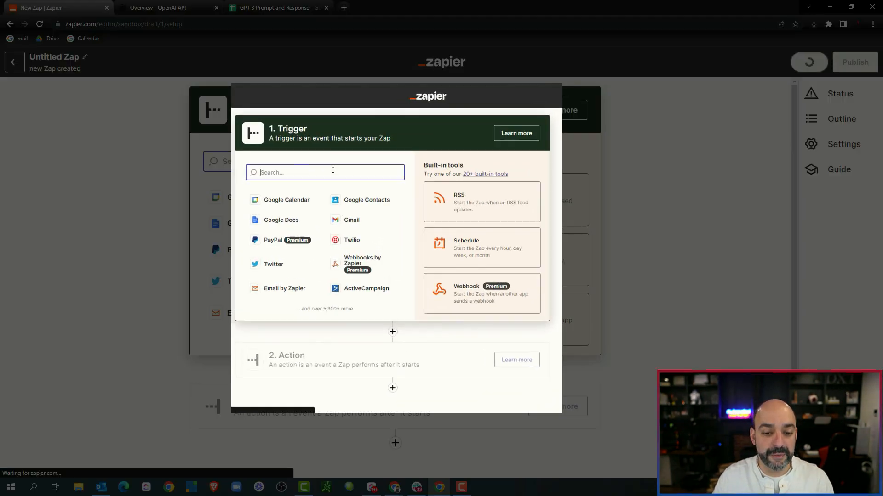
text(google)
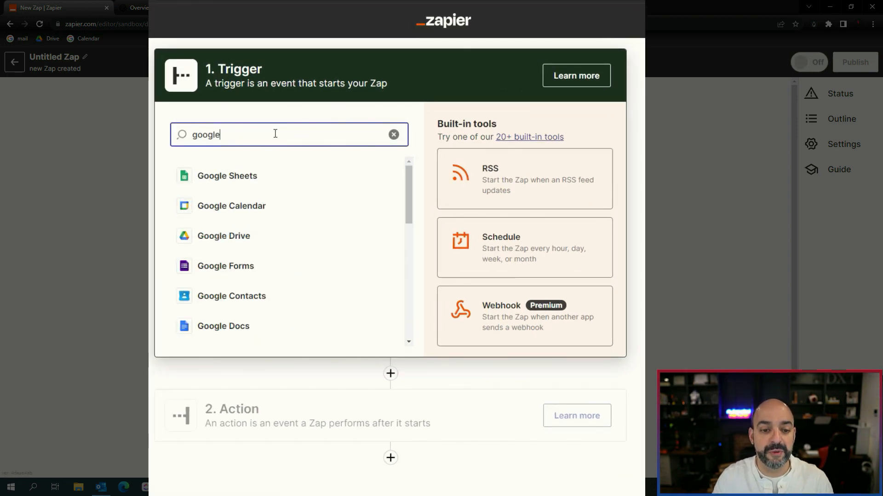
click(230, 178)
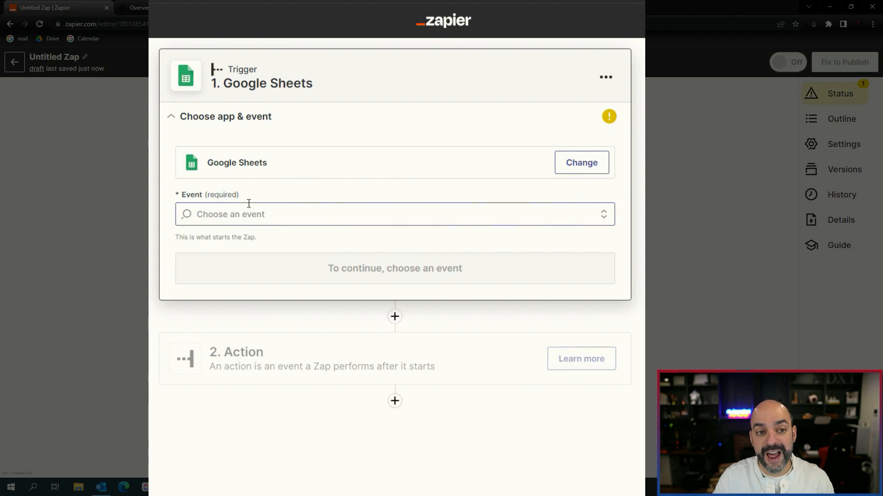
- Set the trigger event to New Spreadsheet Row and use the connected Google Sheets account marked #4
click(308, 212)
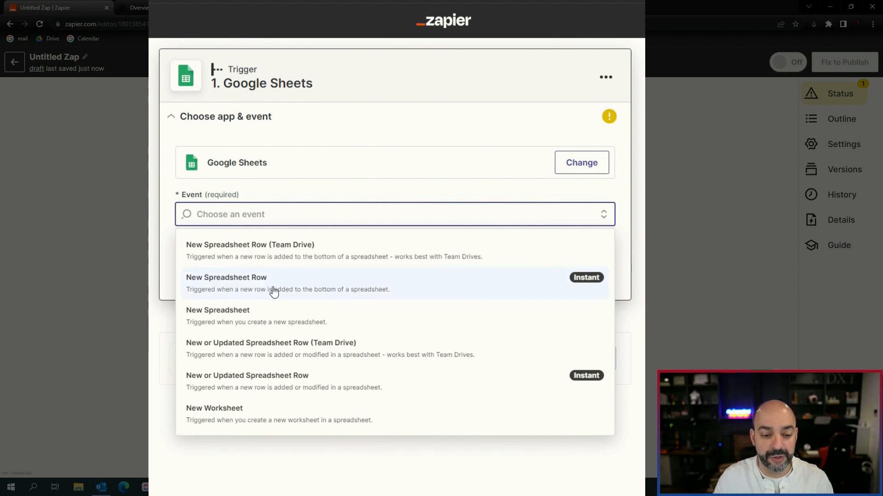
click(247, 289)
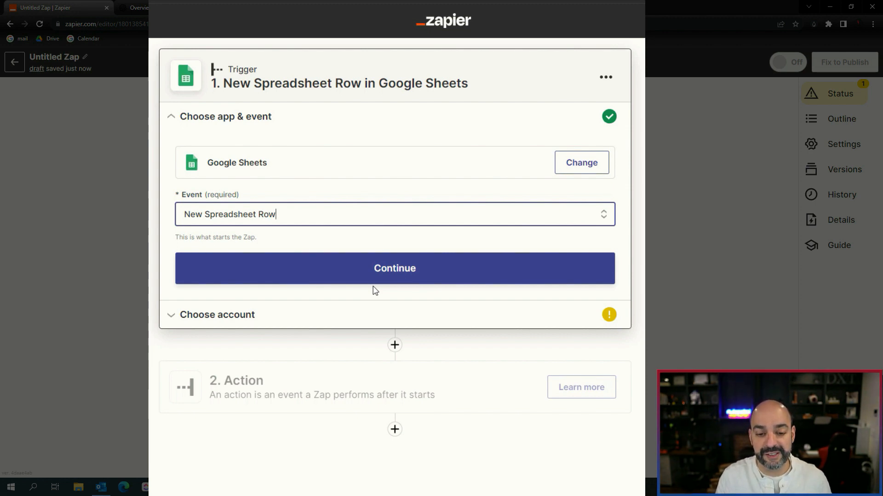
click(382, 274)
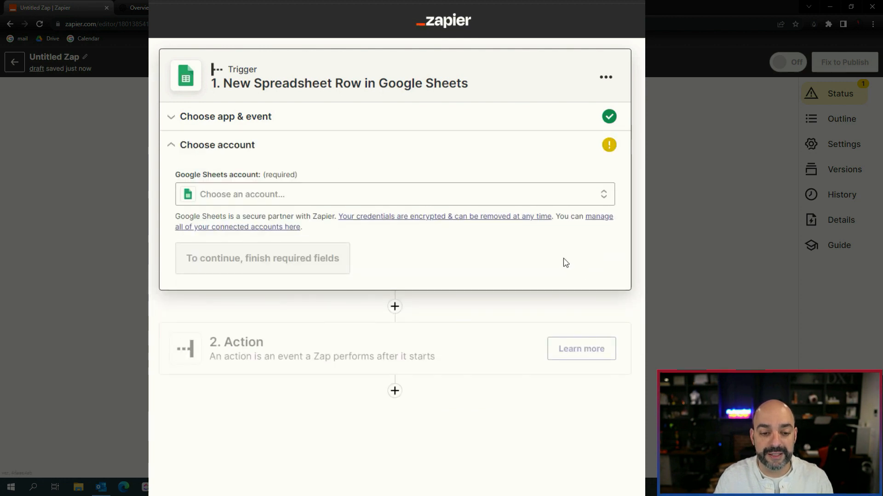
click(455, 199)
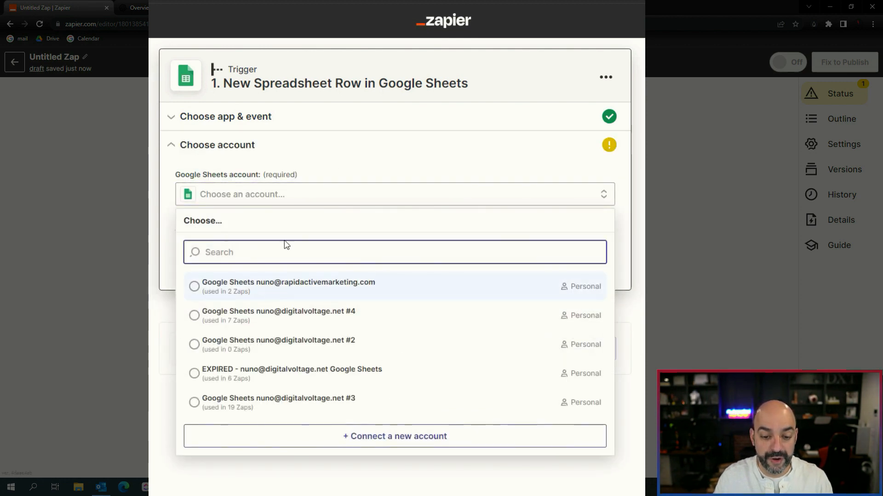
click(291, 318)
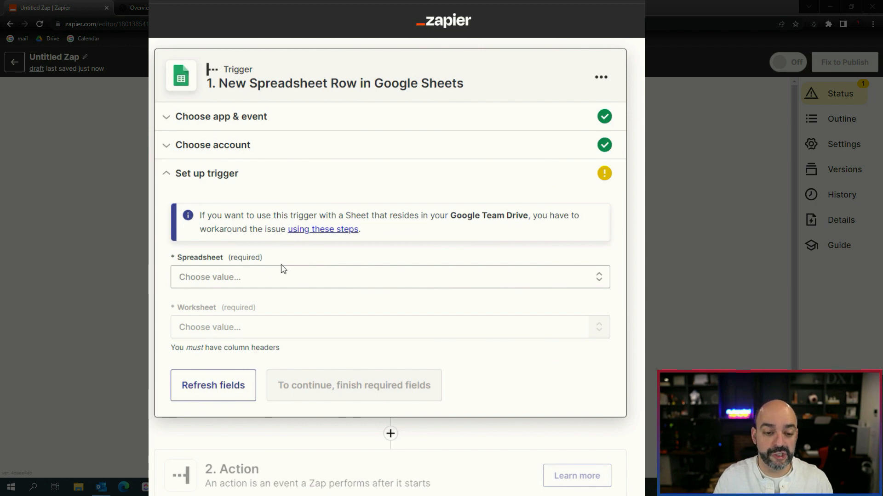
- Set the trigger's spreadsheet to "GPT 3 Prompt and Response" and its worksheet to "Prompt.response", and continue to the trigger test
click(285, 277)
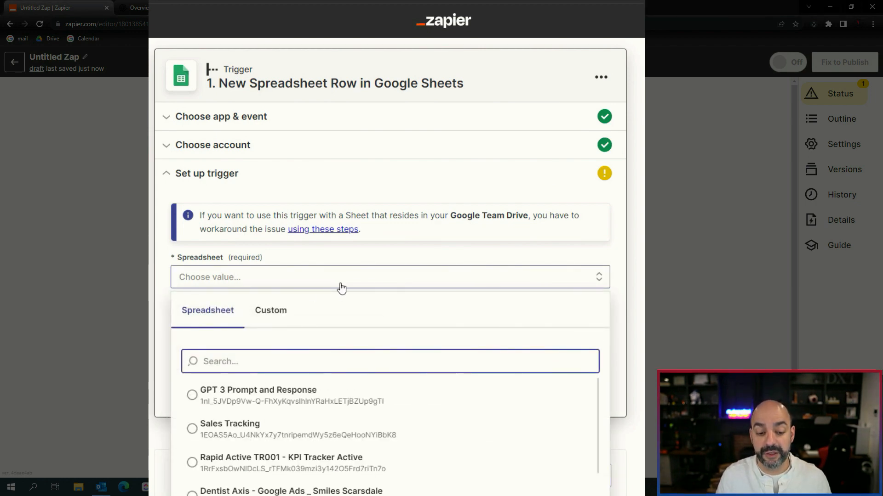
click(291, 401)
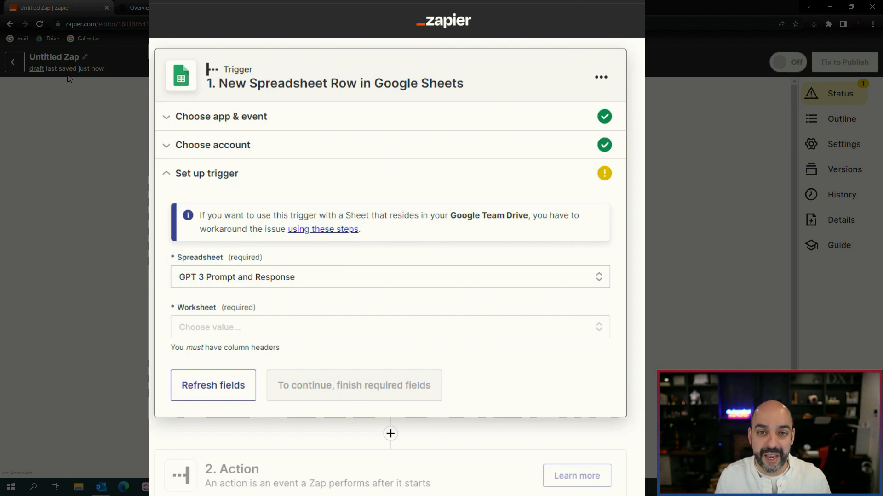
click(313, 329)
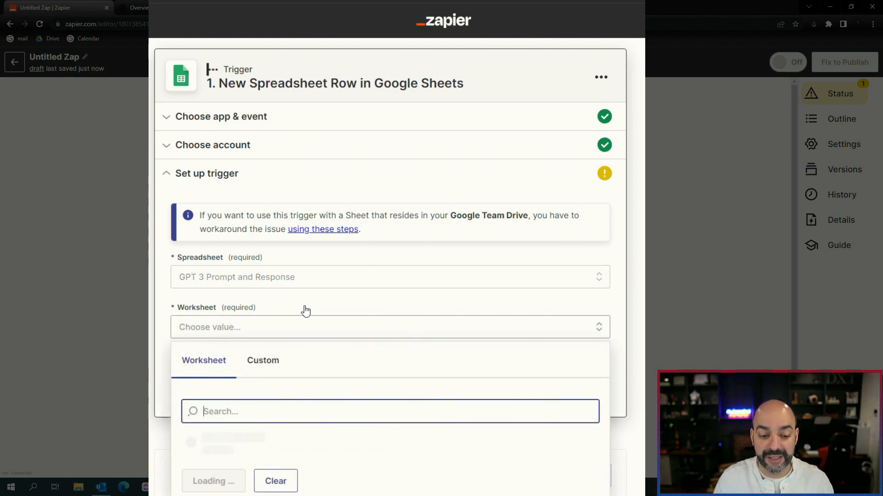
click(246, 376)
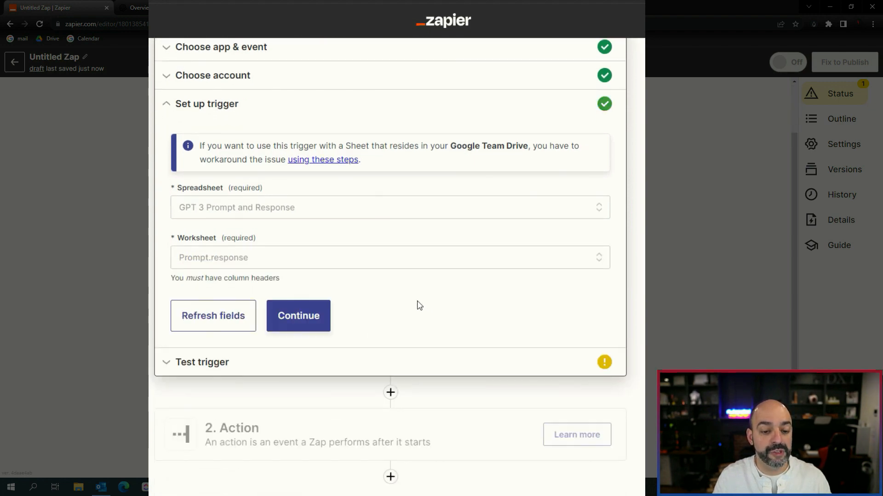
click(305, 317)
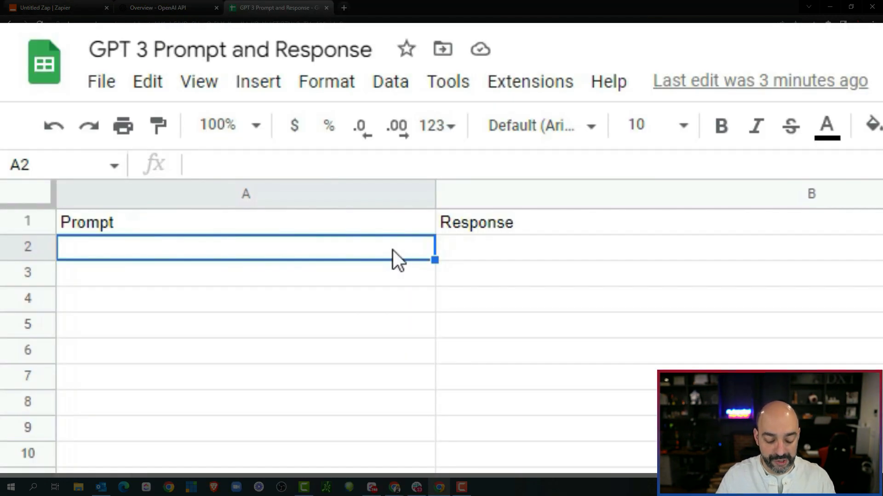
- Switch to the Google Sheets spreadsheet and enter "Give me 3 titles for a blog article on GPT 3" in cell A2
text(Give me 3 tit)
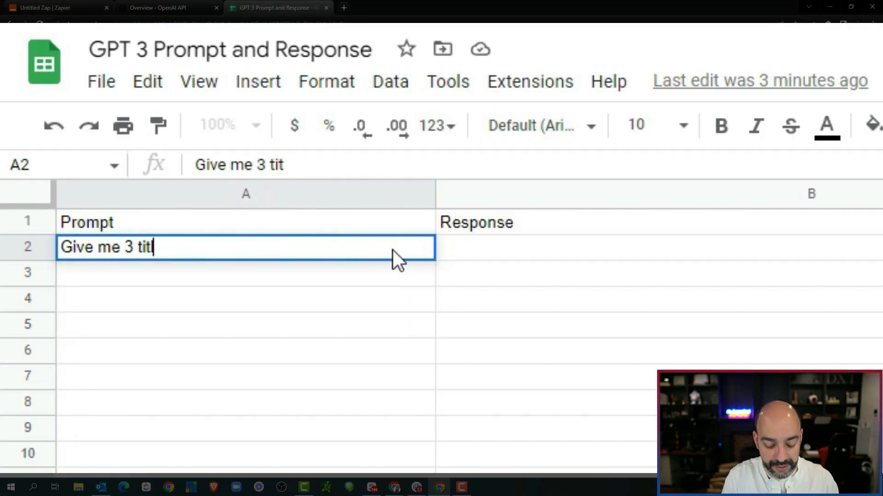
text(les for a blog a)
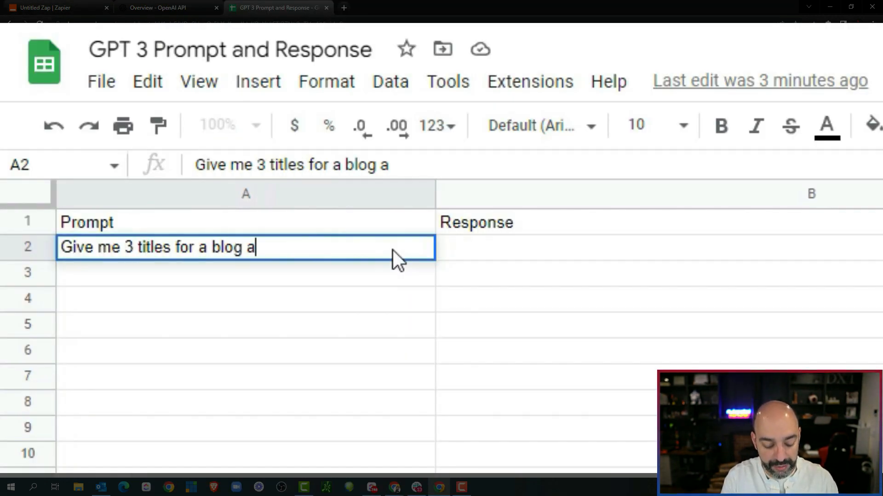
text(rticle on GPT 3)
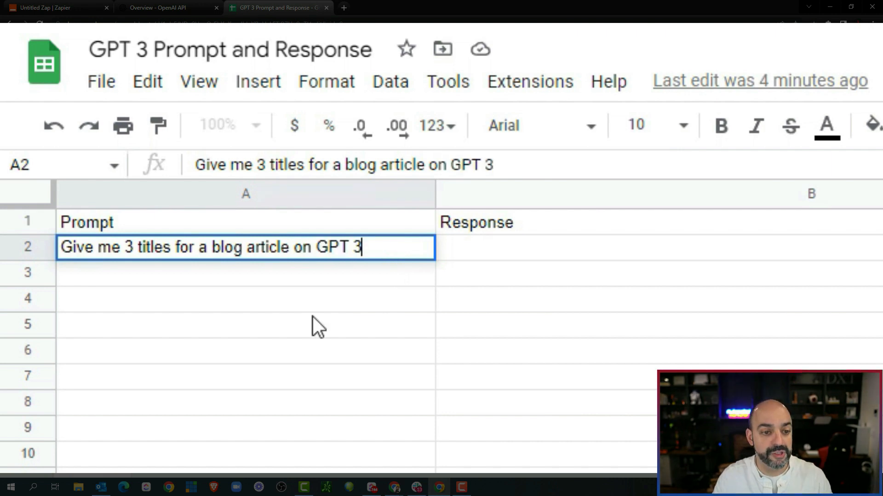
click(311, 318)
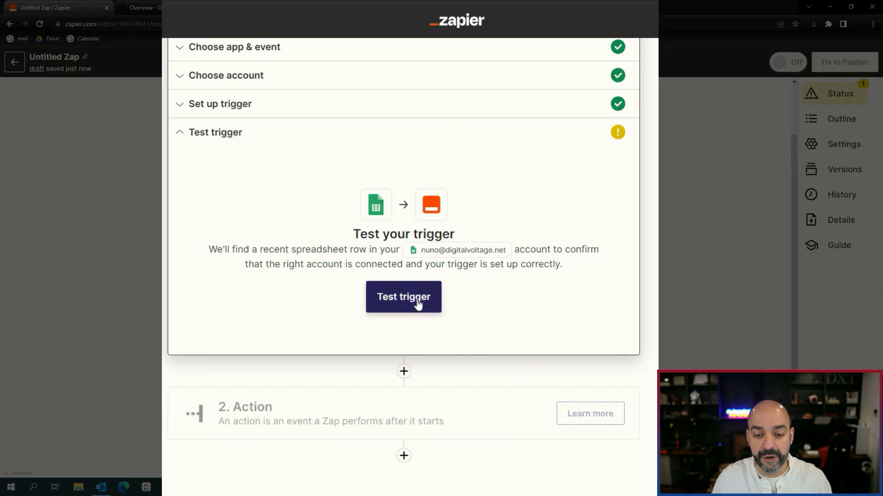
- In Zapier, run the trigger test, repeat it to fetch the prompt row, and highlight the COL$A label in the test data
click(418, 305)
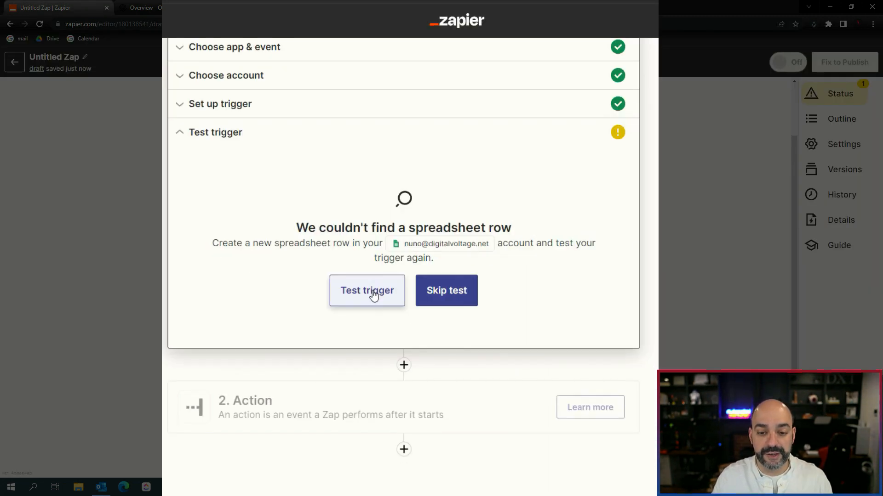
click(373, 296)
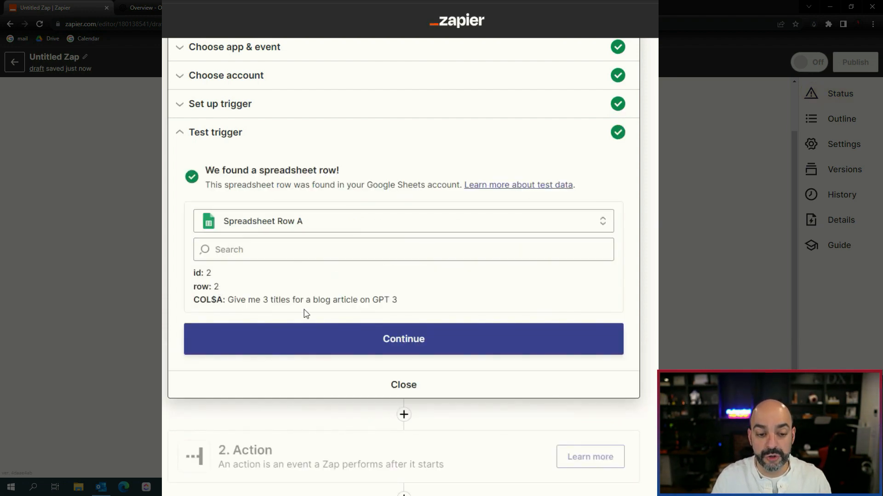
drag(222, 299, 194, 303)
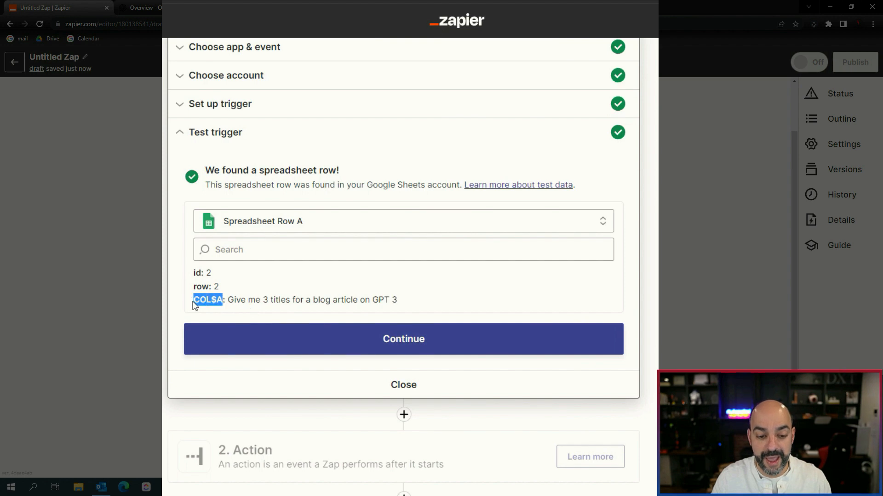
- Continue past the trigger test, add OpenAI as the action app with the Send Prompt event, and continue to the account selection
click(417, 348)
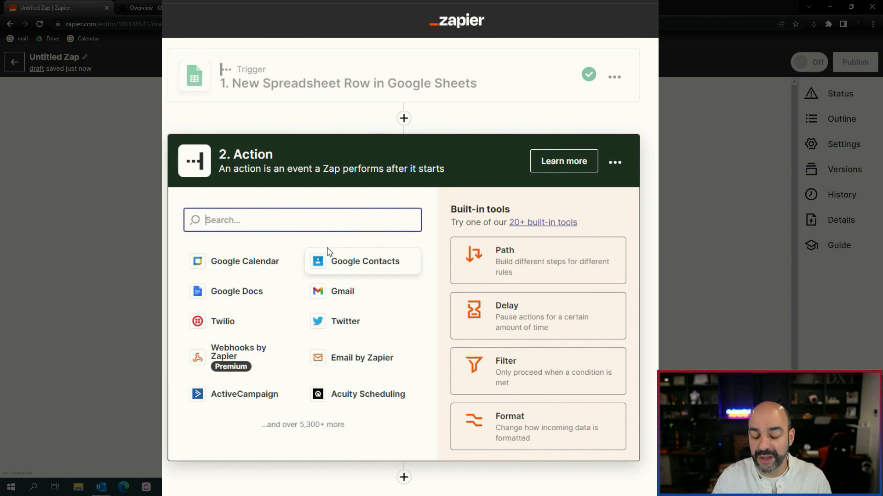
text(open)
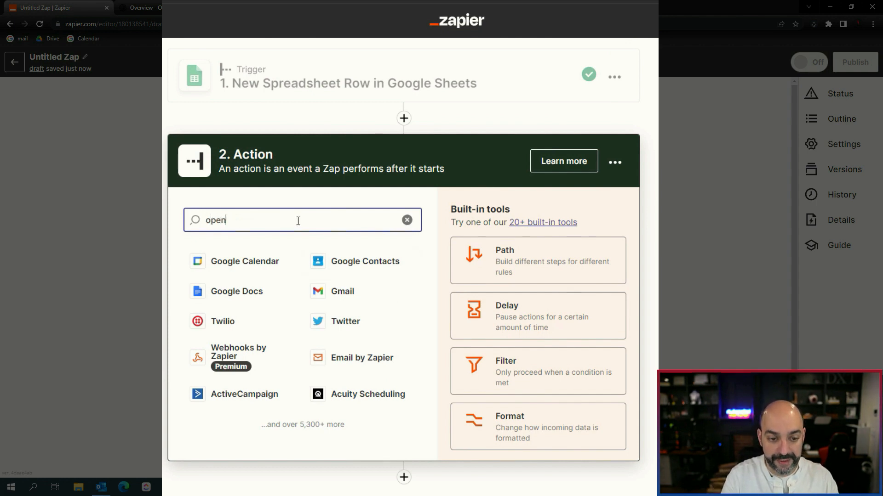
click(251, 323)
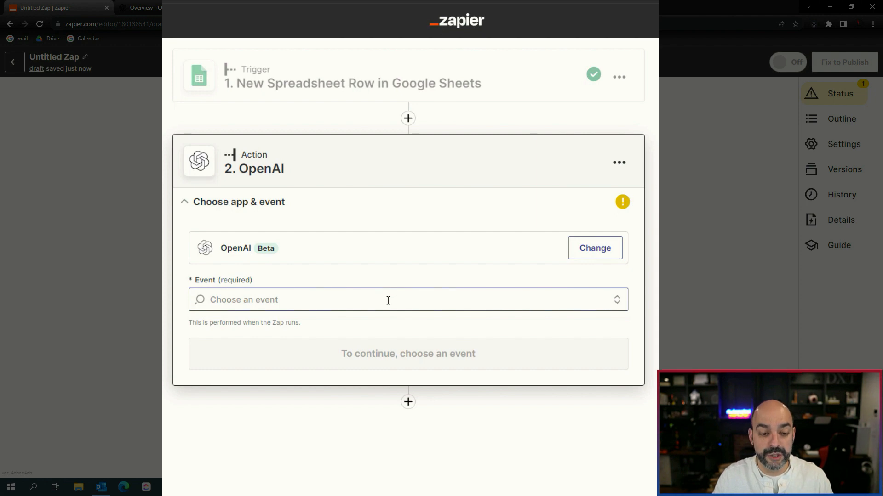
click(388, 301)
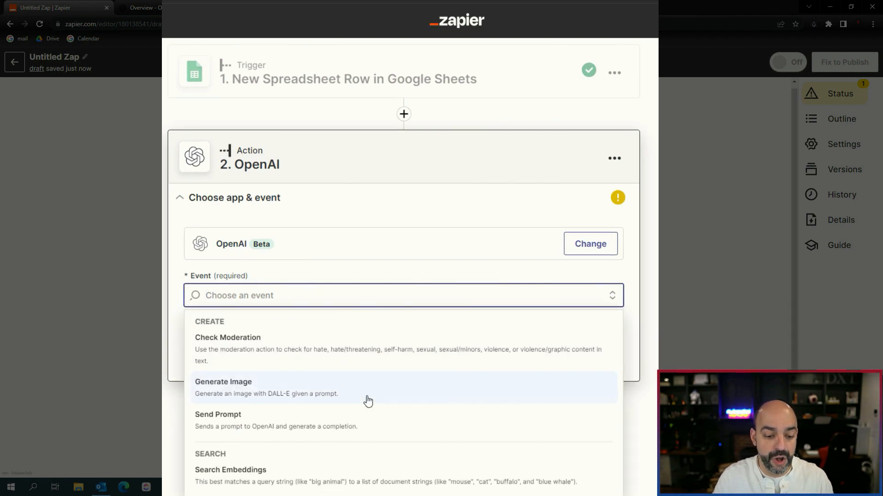
click(358, 428)
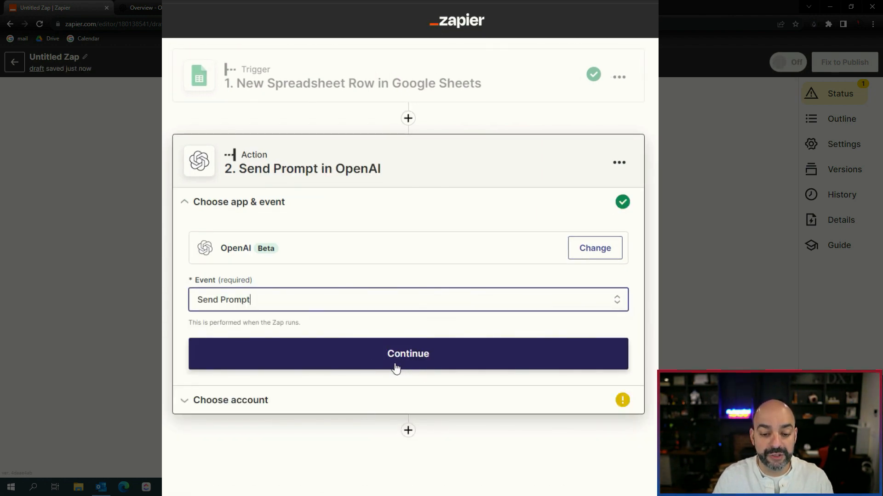
click(396, 361)
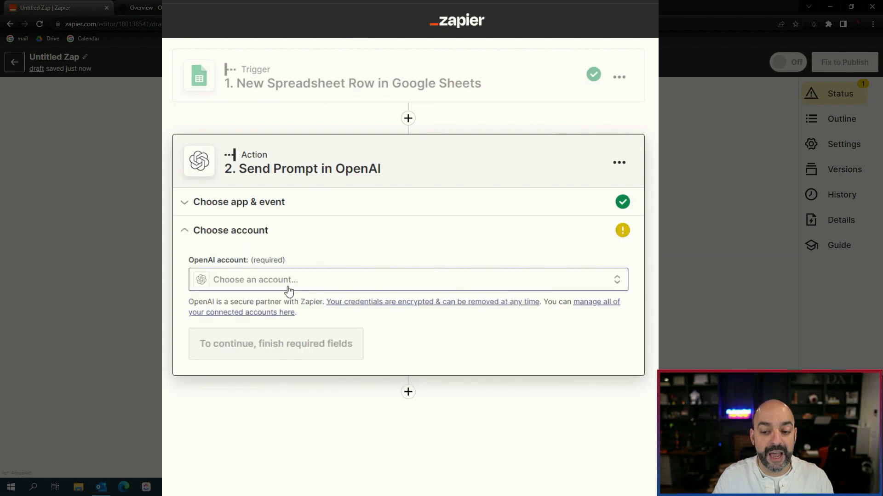
- Start connecting a new OpenAI account for the action and switch to the OpenAI API overview page
click(288, 291)
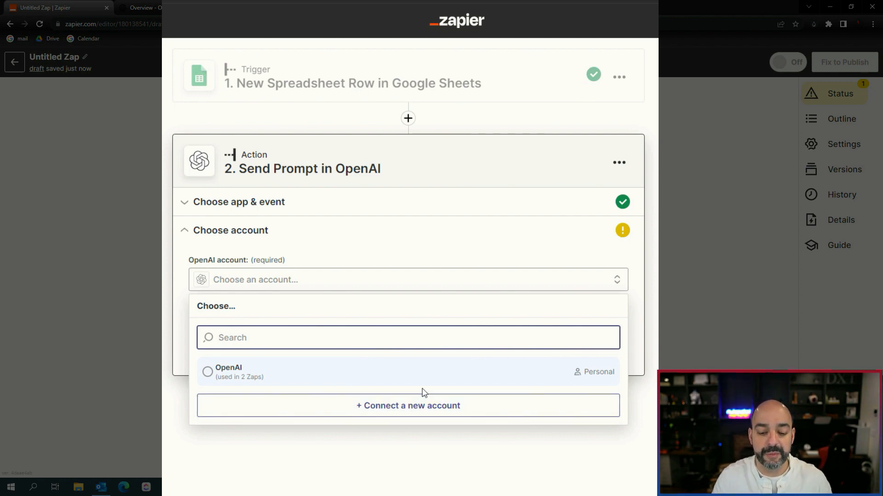
click(426, 406)
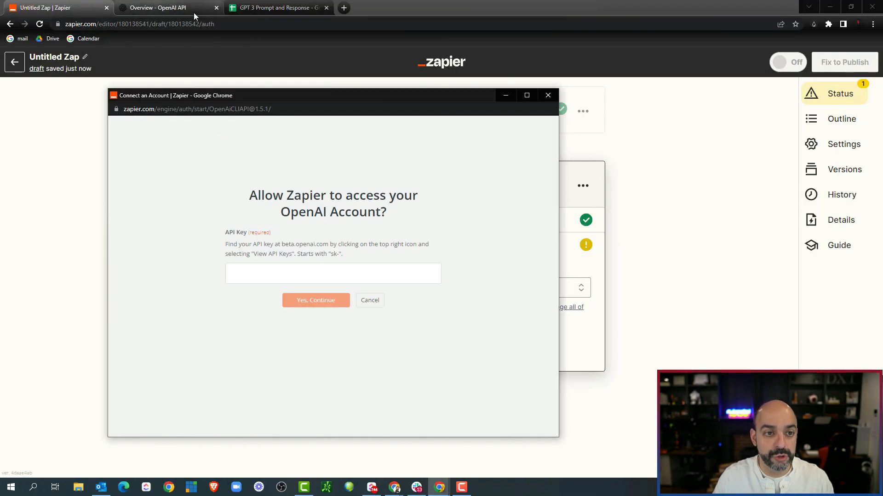
click(194, 13)
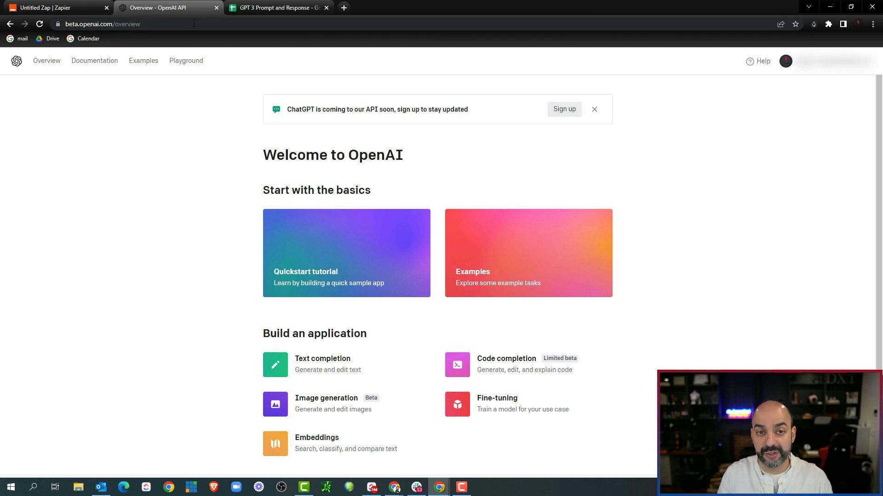
- Copy the beta.openai.com address, load it in a new browser tab, and close that tab again
click(344, 7)
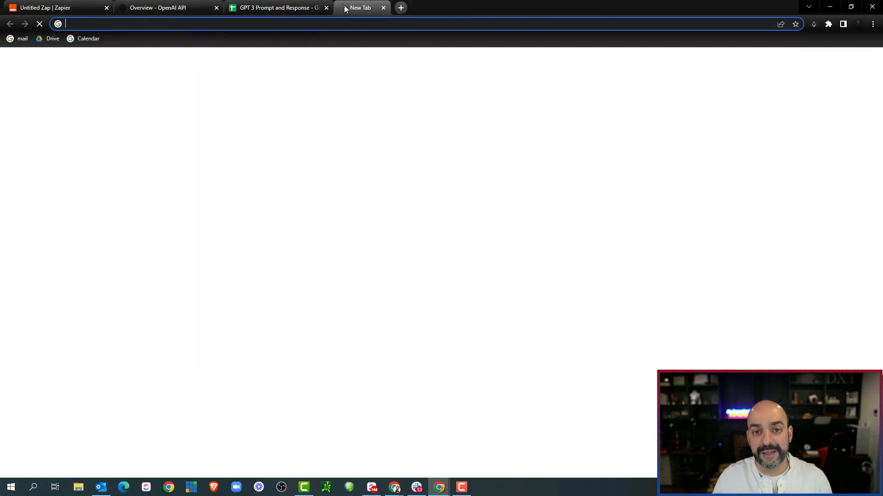
key(ctrl+shift+Tab)
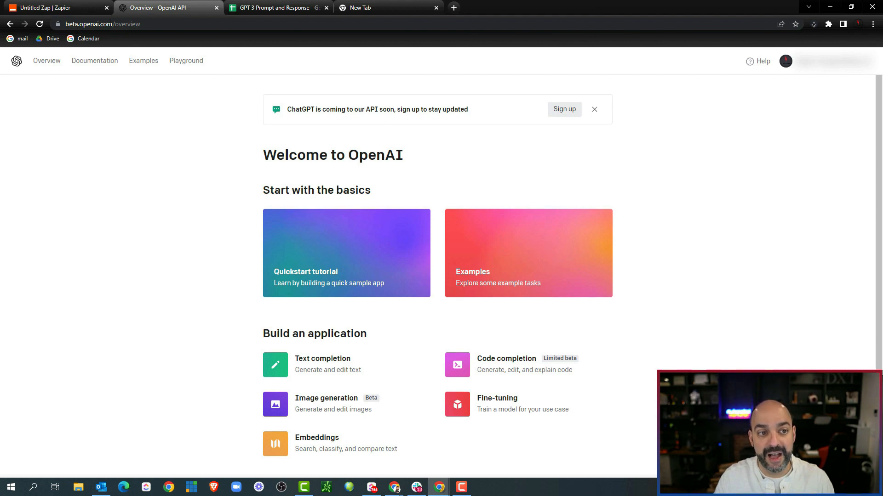
double_click(111, 24)
right_click(110, 24)
click(160, 89)
click(344, 8)
key(ctrl+v)
key(Return)
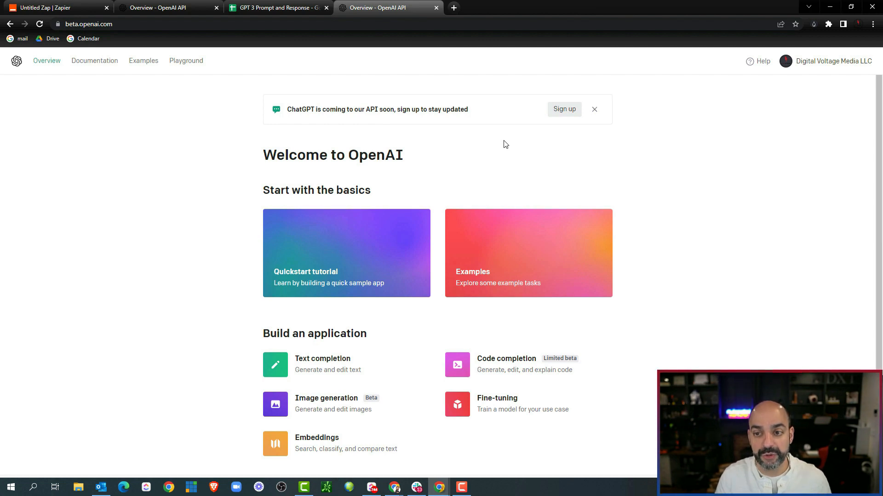
key(ctrl+w)
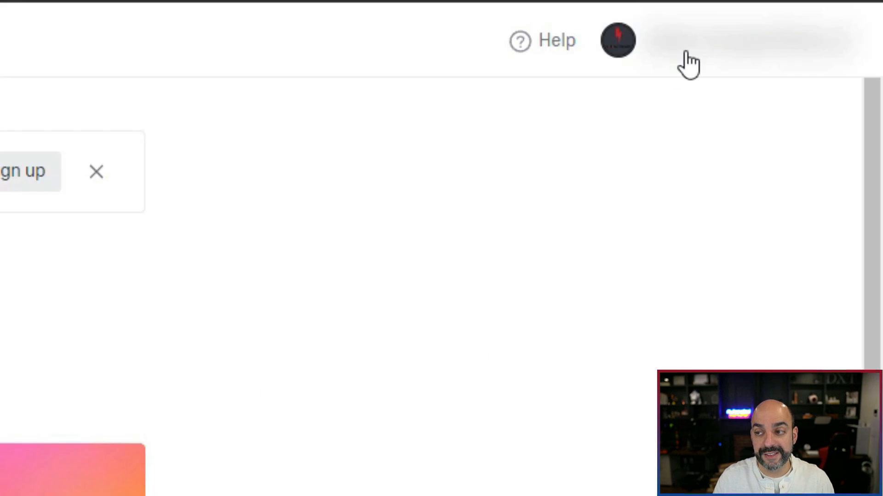
click(618, 44)
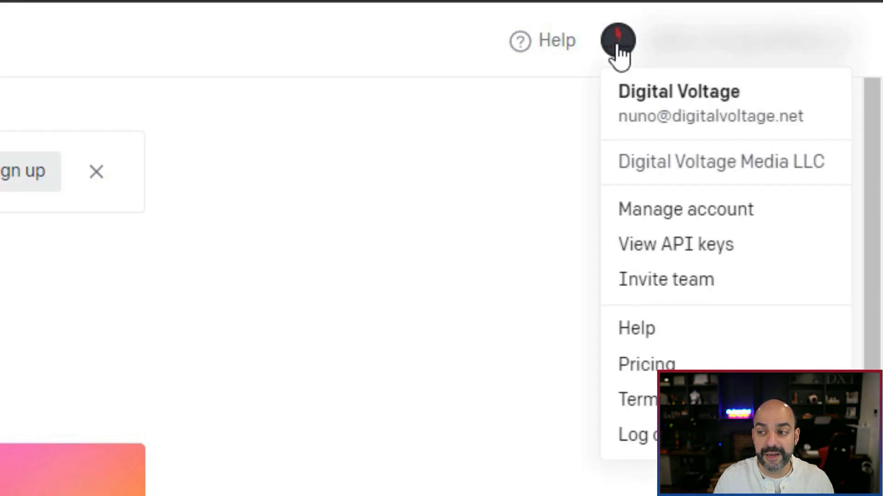
click(653, 247)
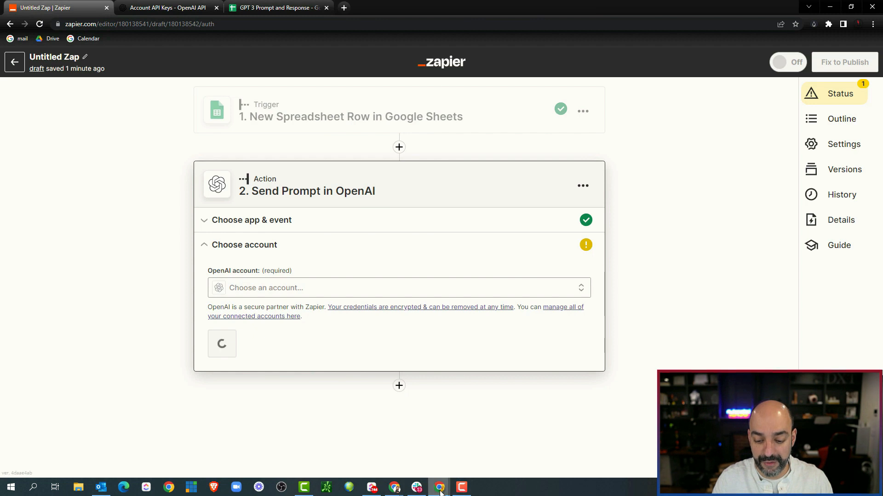
mouse_move(439, 488)
click(486, 475)
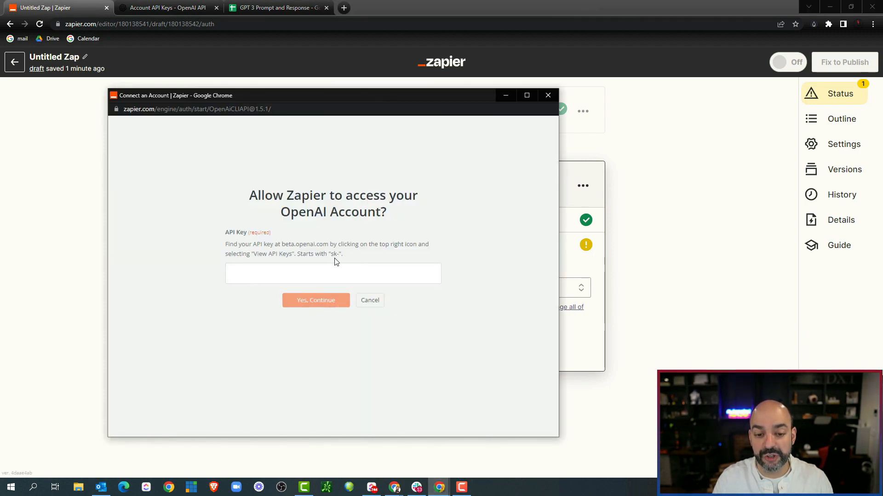
click(548, 95)
- Select the existing OpenAI connection as the action's account and continue to the action setup
click(374, 287)
click(286, 368)
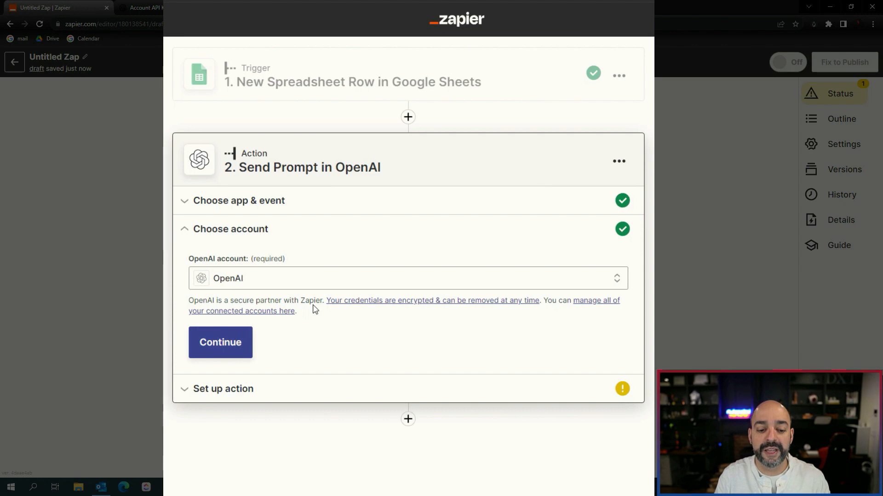
click(221, 349)
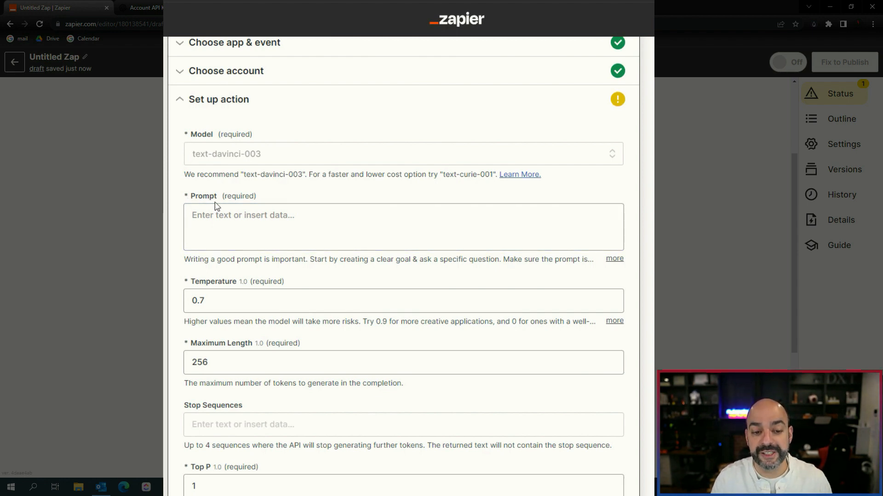
- Insert the Prompt field from the new spreadsheet row into the OpenAI action's Prompt
scroll(225, 206, up, 2)
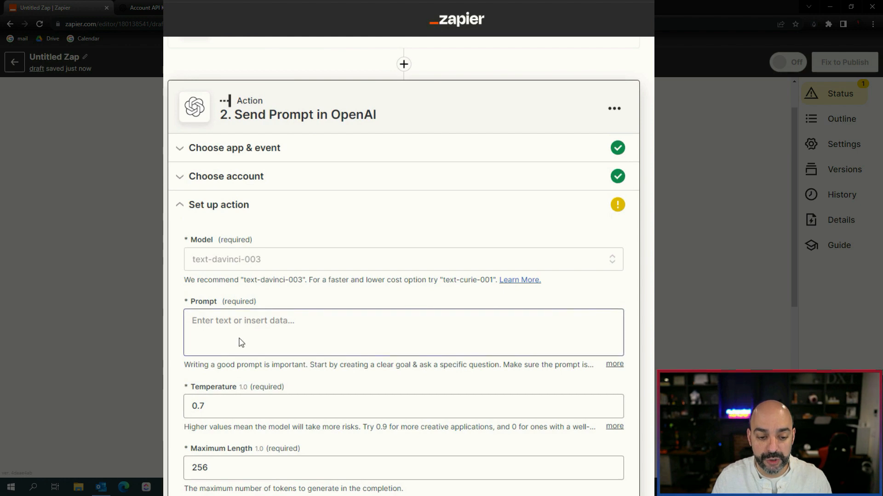
click(232, 329)
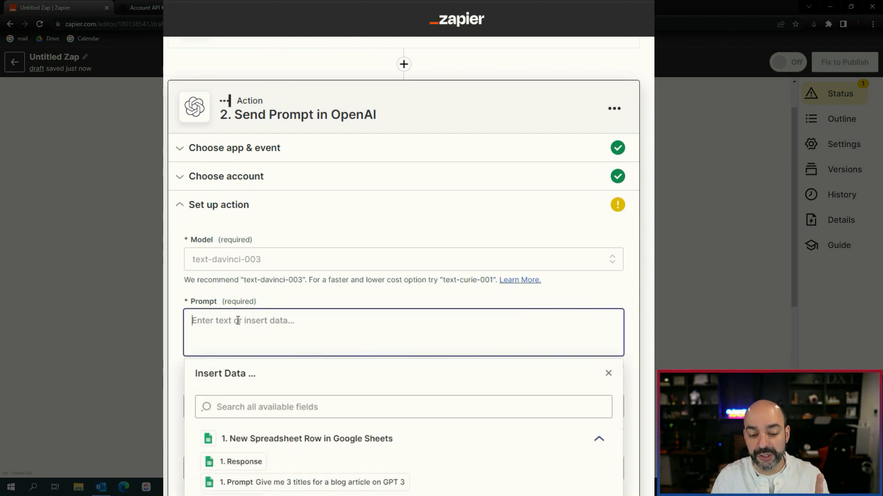
scroll(237, 322, down, 1)
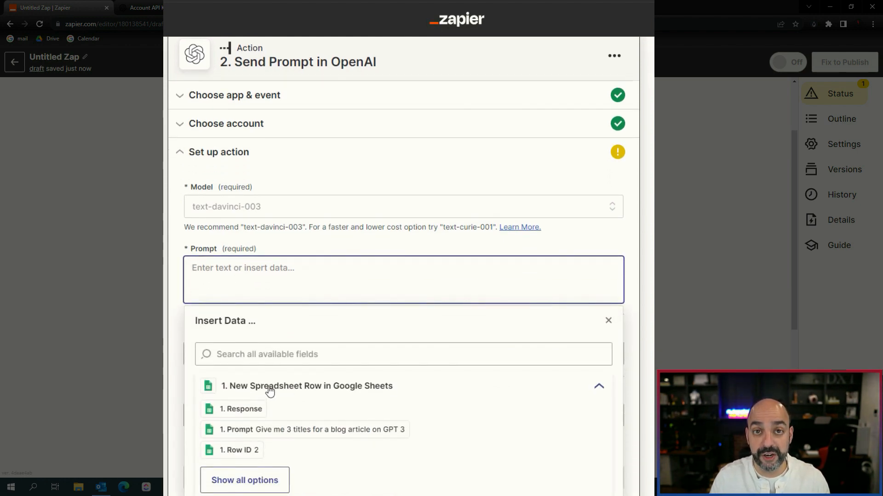
click(278, 439)
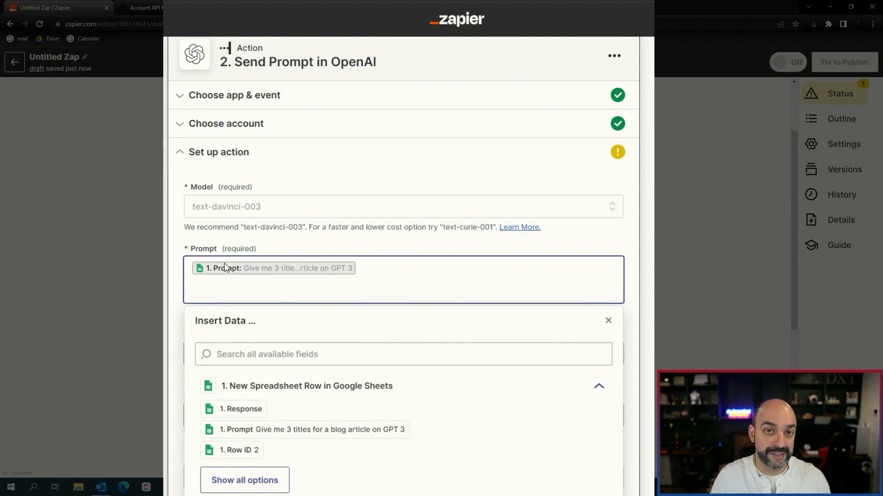
click(177, 233)
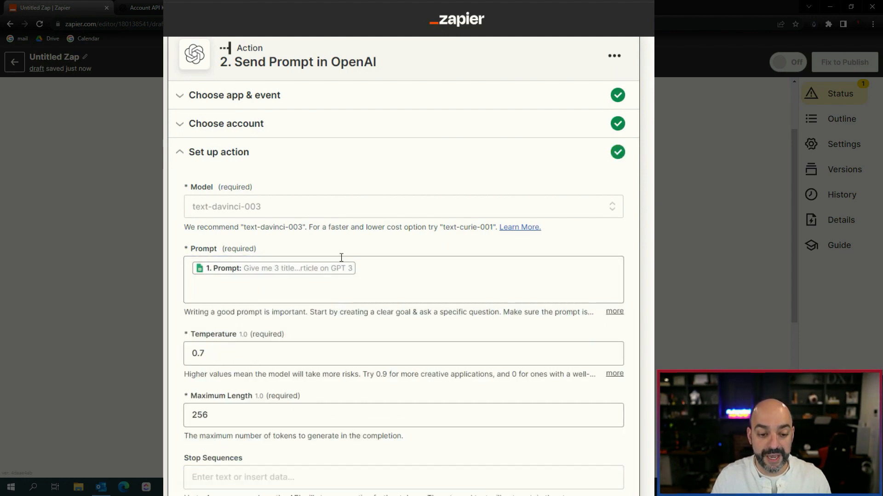
scroll(341, 260, down, 3)
click(203, 122)
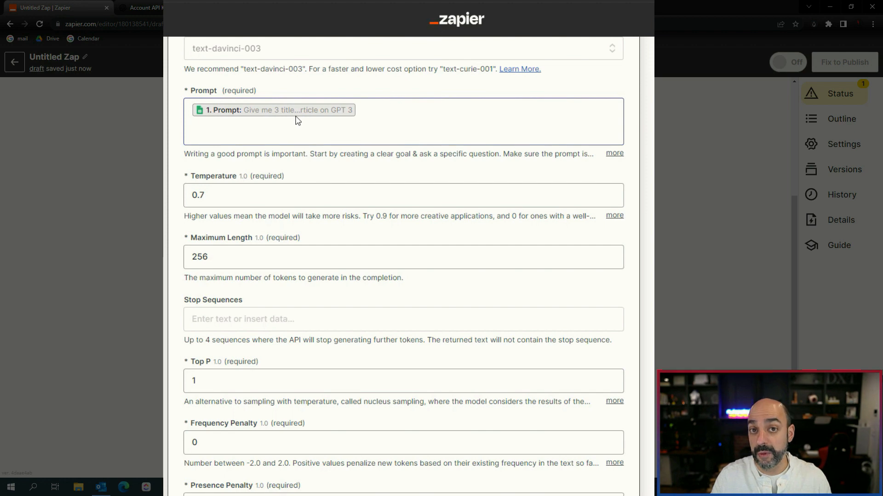
scroll(276, 161, down, 1)
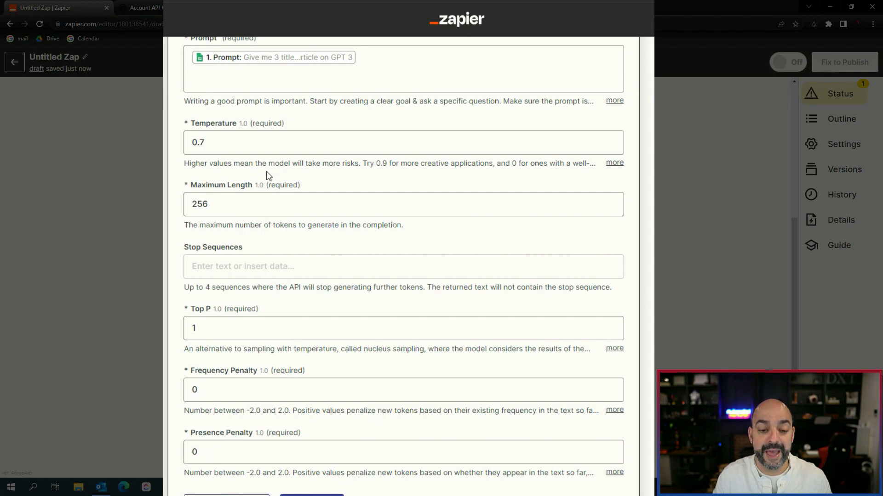
- Open openai.com in a new browser tab and go to its API pricing page
click(238, 202)
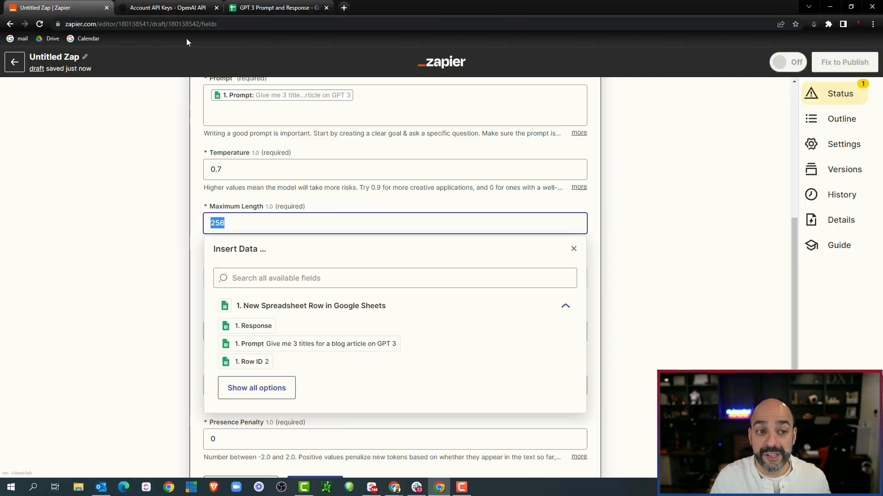
click(189, 10)
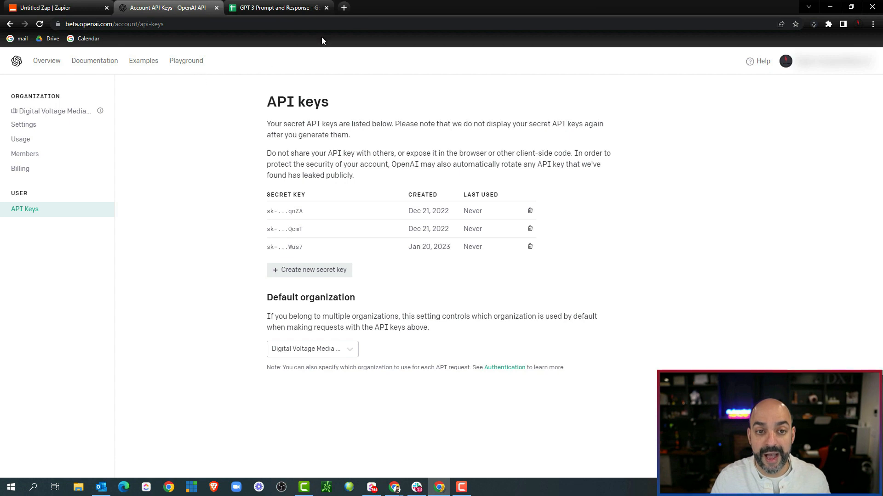
click(344, 8)
text(open)
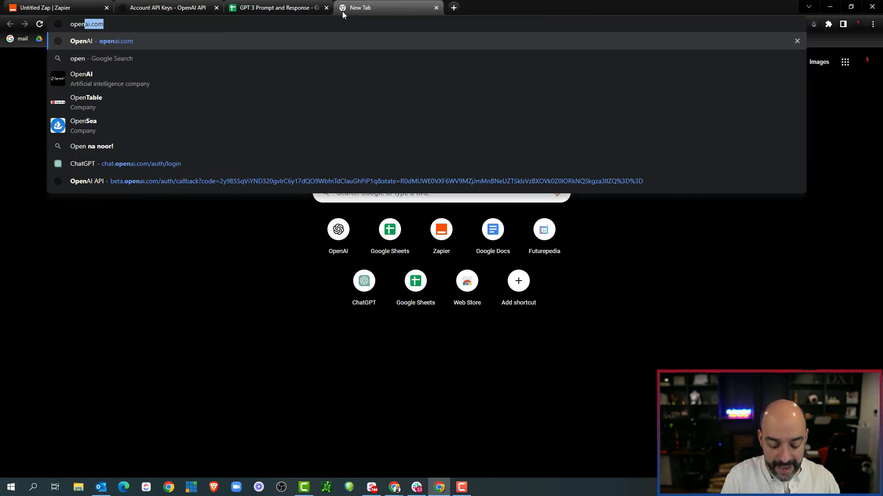
text(ai)
key(Return)
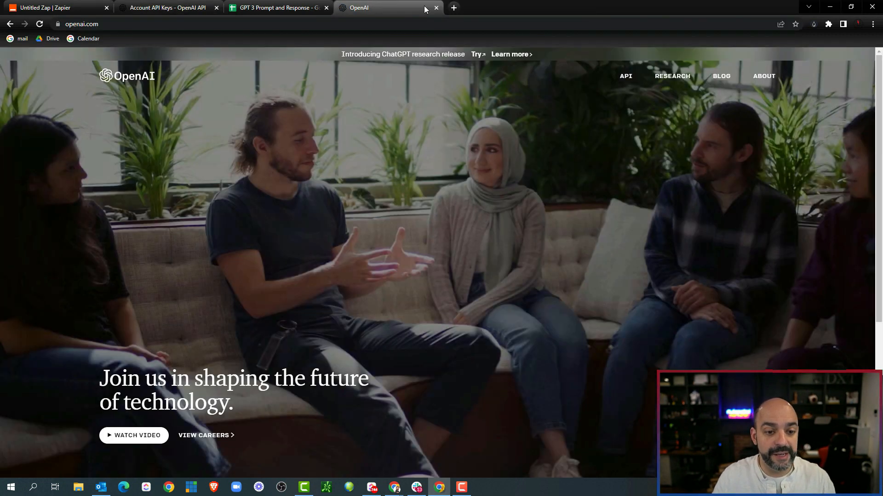
scroll(288, 340, down, 10)
click(288, 348)
scroll(475, 271, down, 5)
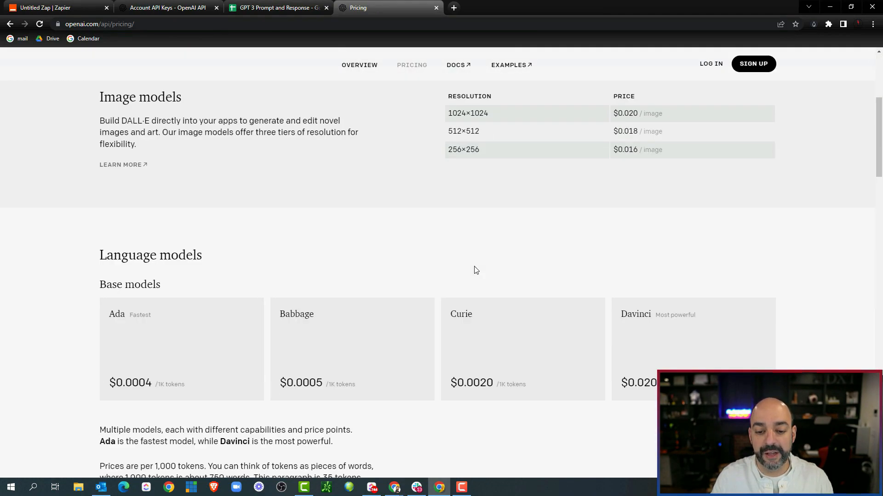
- Examine the base language model prices, highlighting the words-per-token explanation and the Davinci price per 1K tokens
scroll(476, 270, down, 4)
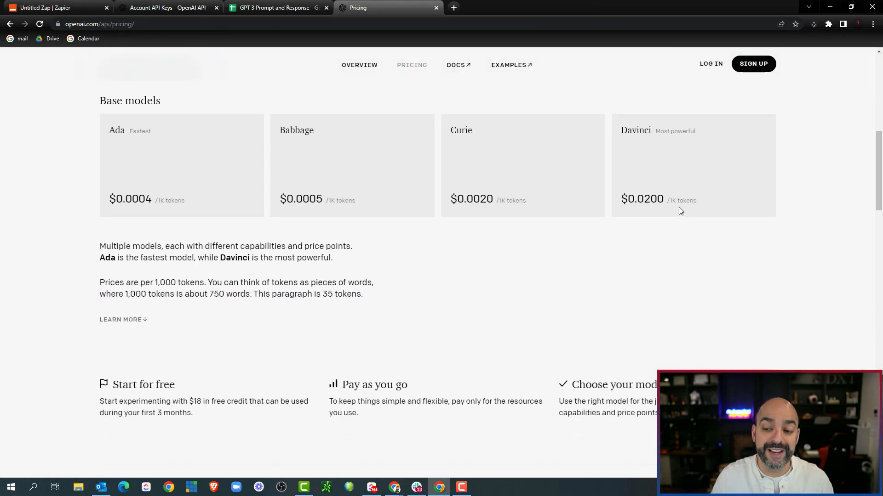
drag(205, 294, 255, 294)
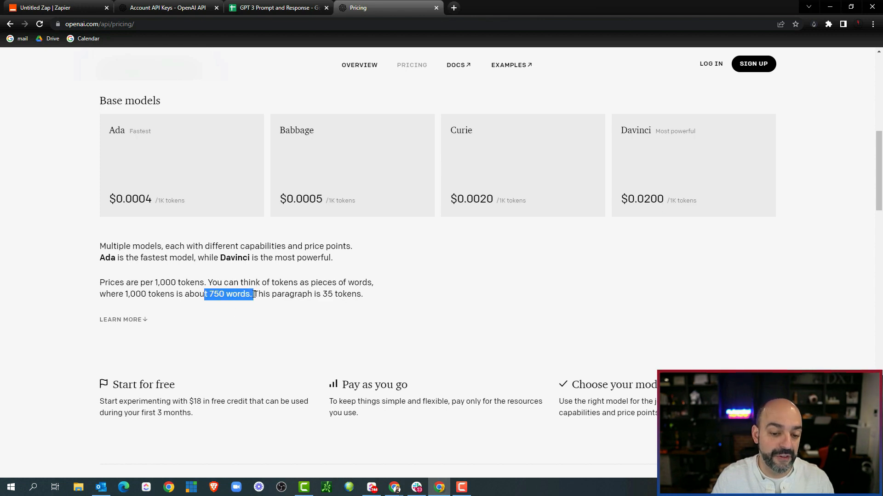
drag(644, 199, 684, 201)
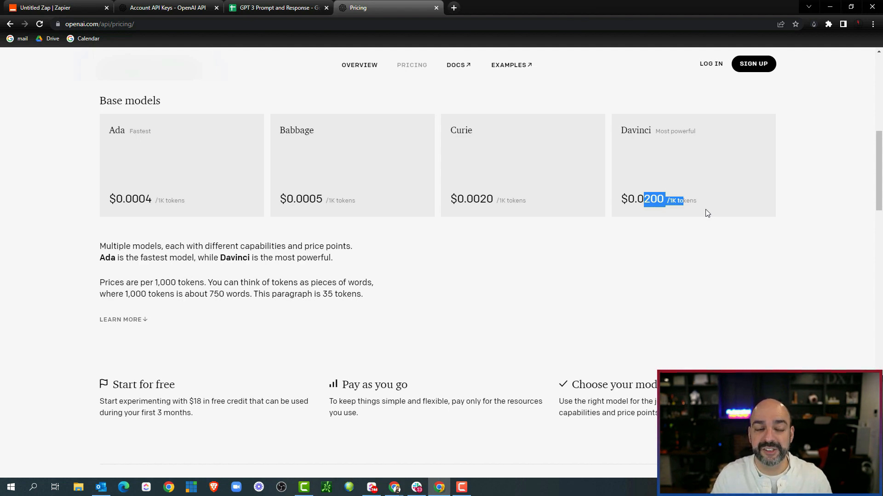
scroll(706, 212, up, 1)
- Return to the Zapier editor and set the Send Prompt action's Maximum Length to 750
click(276, 8)
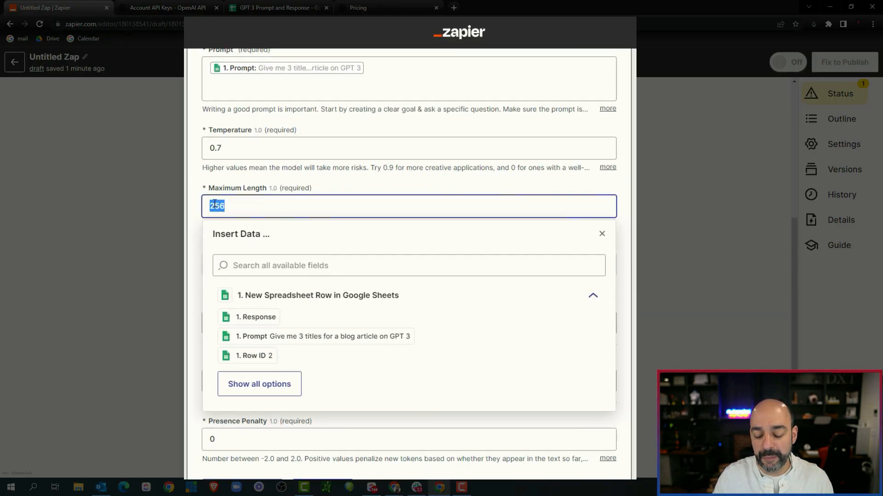
text(500)
key(BackSpace)
key(BackSpace)
key(BackSpace)
text(750)
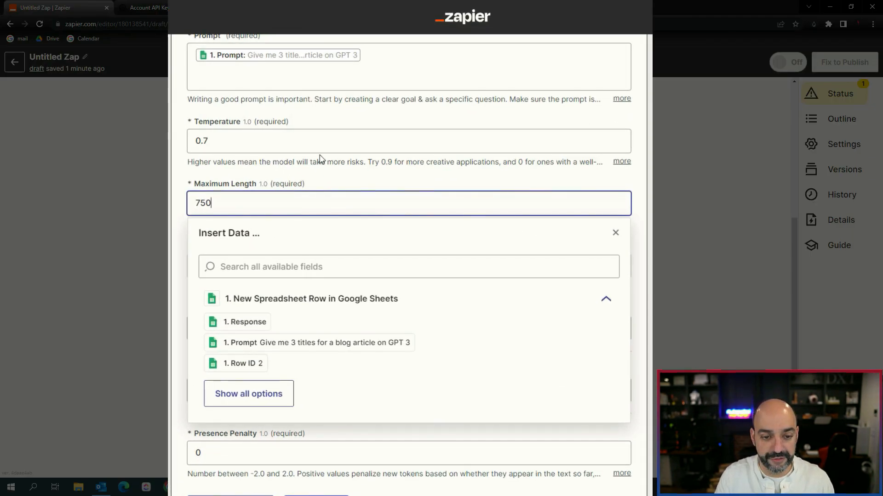
- Keep the Send Prompt action's remaining settings at their defaults and test the action with OpenAI
click(266, 181)
scroll(264, 191, down, 3)
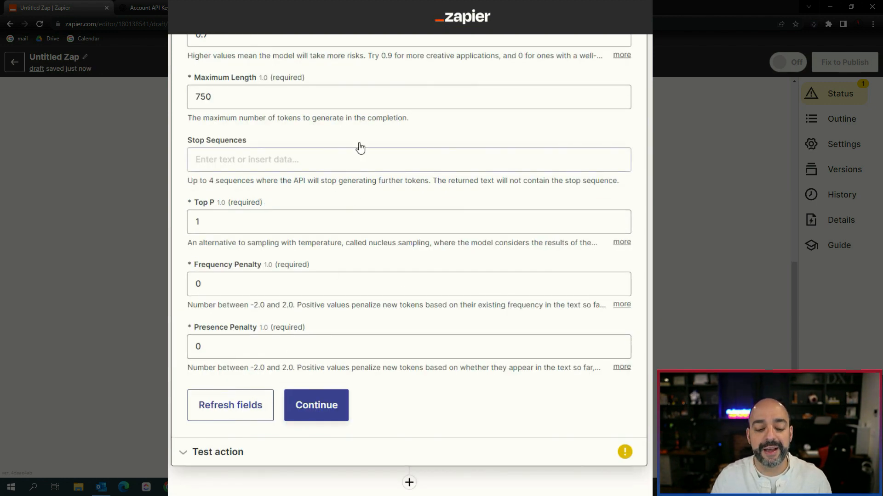
click(321, 231)
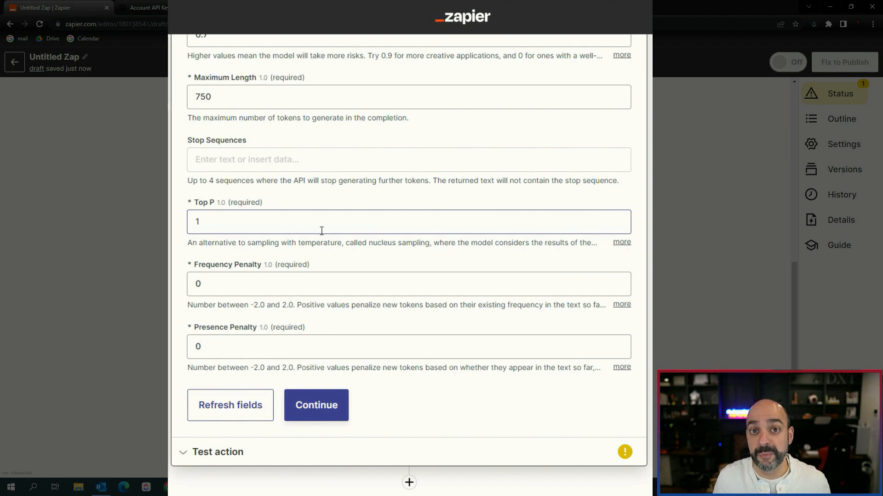
click(330, 406)
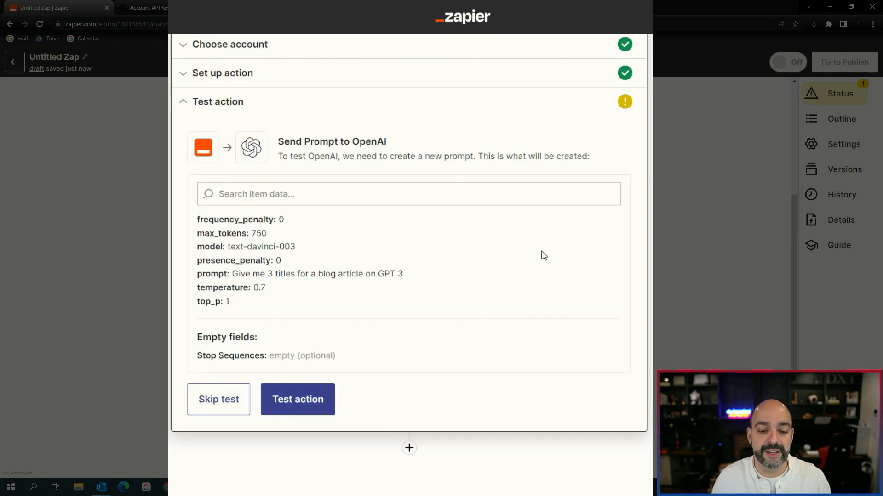
click(316, 401)
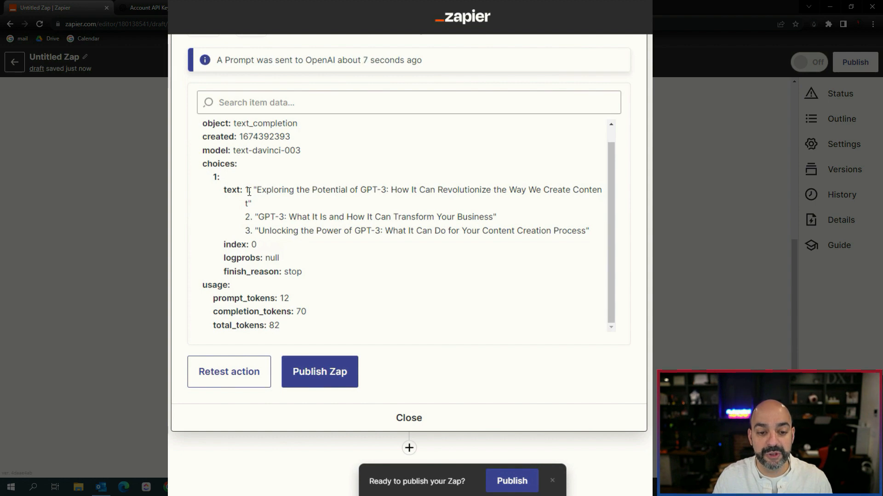
- Add a third action step after Send Prompt, using Google Sheets as its app
click(409, 448)
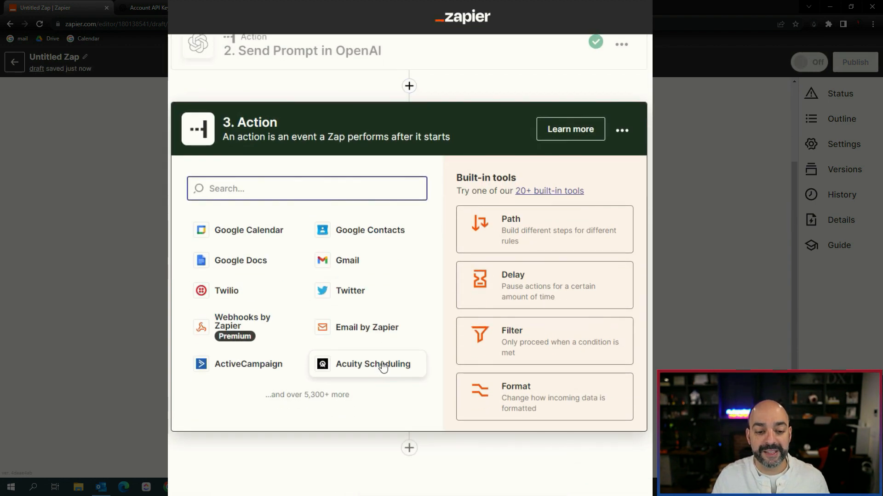
scroll(305, 182, up, 3)
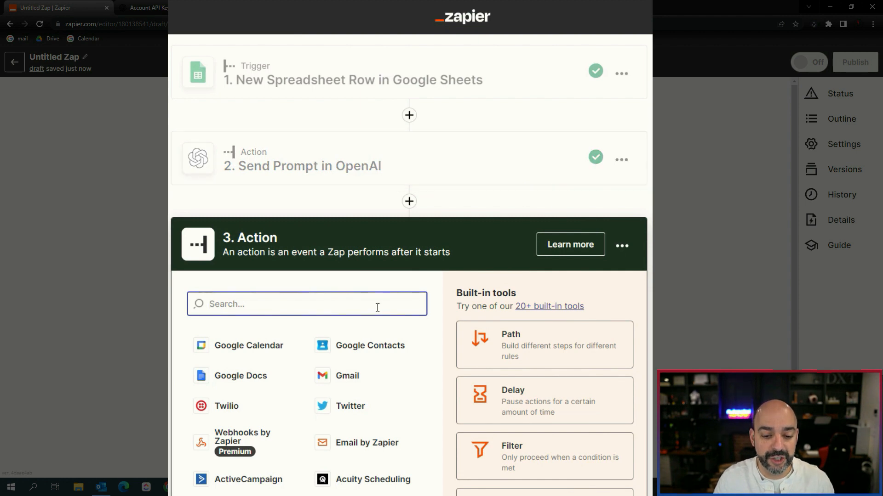
text(google)
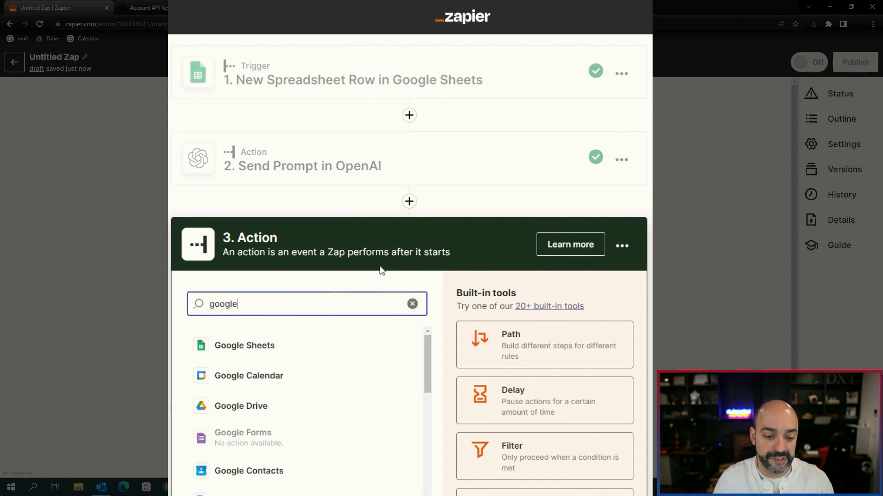
click(290, 340)
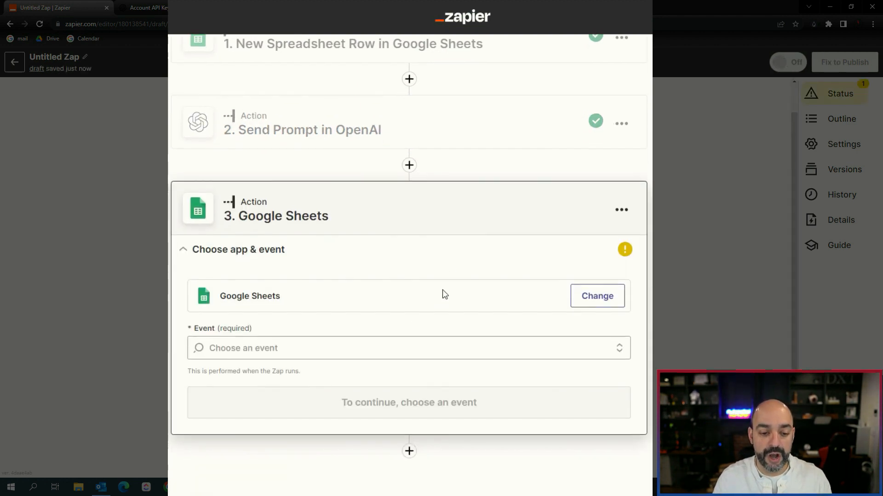
- Set the Google Sheets action's event to Update Spreadsheet Row and continue to account selection
click(374, 345)
scroll(374, 344, down, 5)
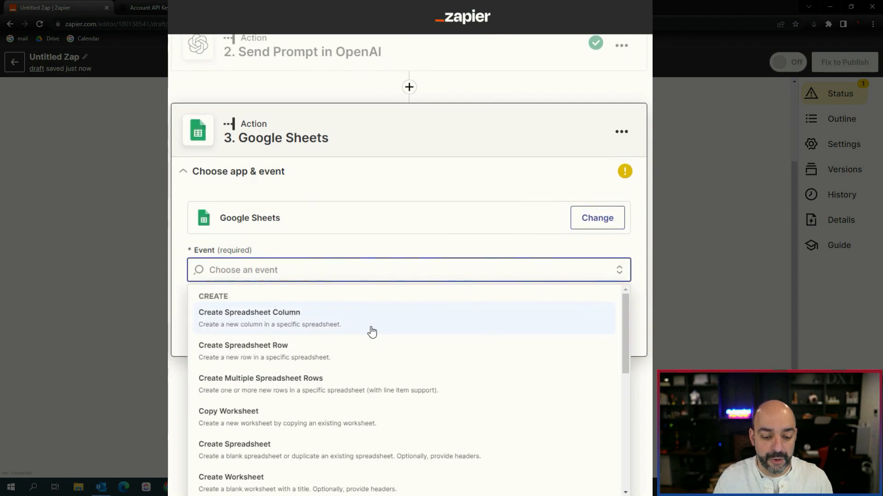
scroll(357, 354, up, 3)
scroll(361, 363, down, 1)
scroll(344, 357, down, 2)
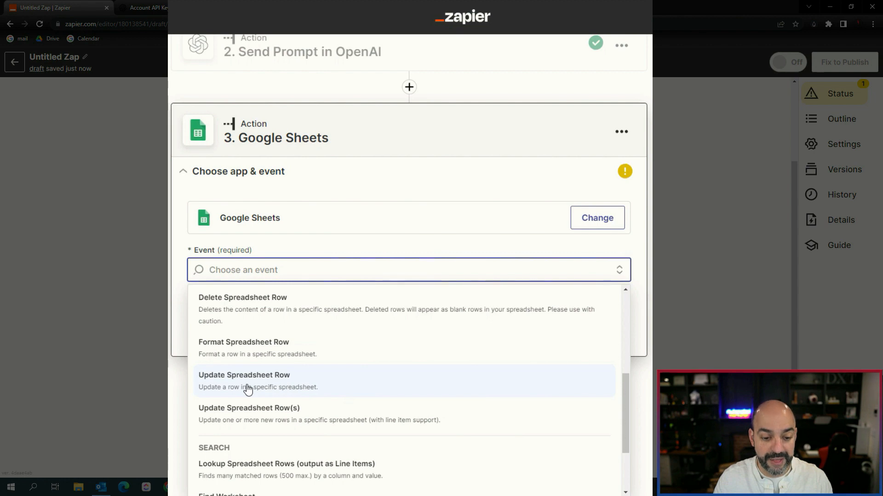
click(270, 384)
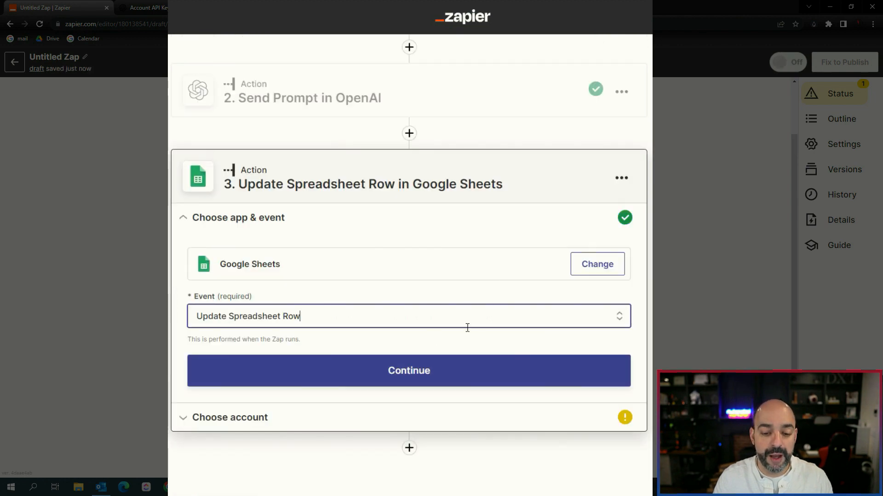
click(410, 381)
- Select the connected Google Sheets account labelled #4 for the Update Spreadsheet Row action and proceed to its setup
click(423, 331)
scroll(380, 347, down, 2)
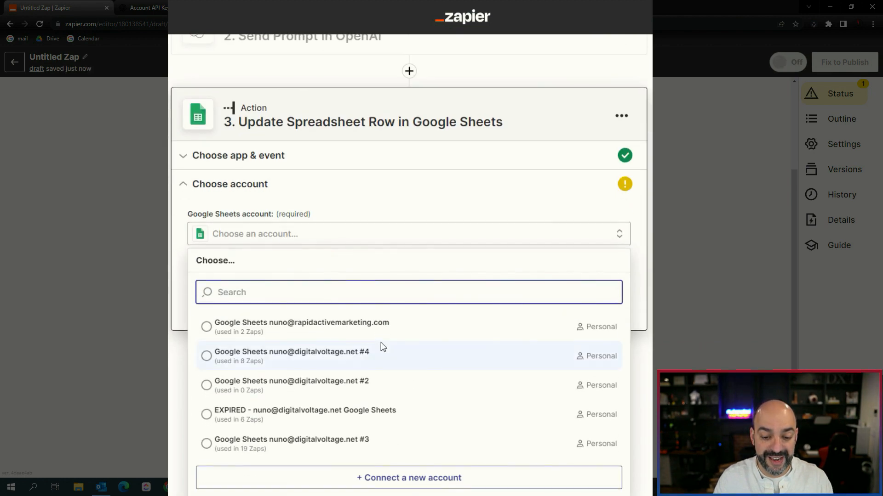
click(380, 356)
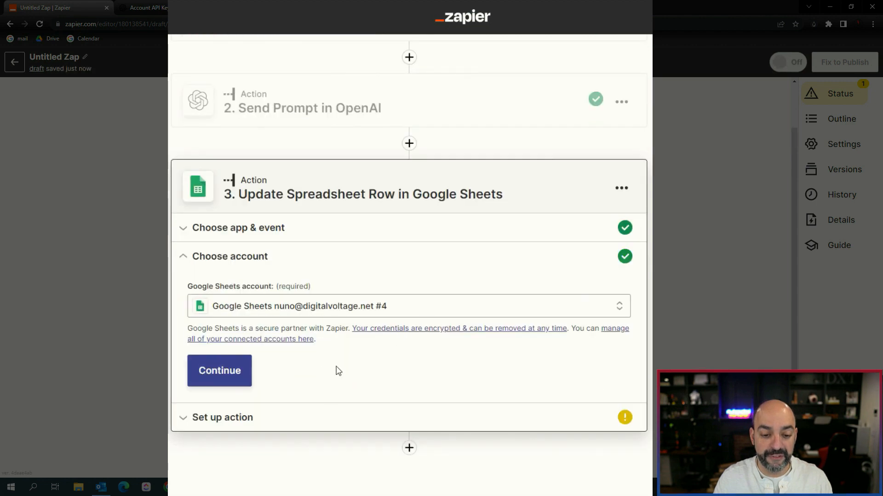
scroll(459, 294, down, 3)
- Point the action to My Google Drive, the GPT 3 Prompt and Response spreadsheet and its Prompt.response worksheet
click(284, 179)
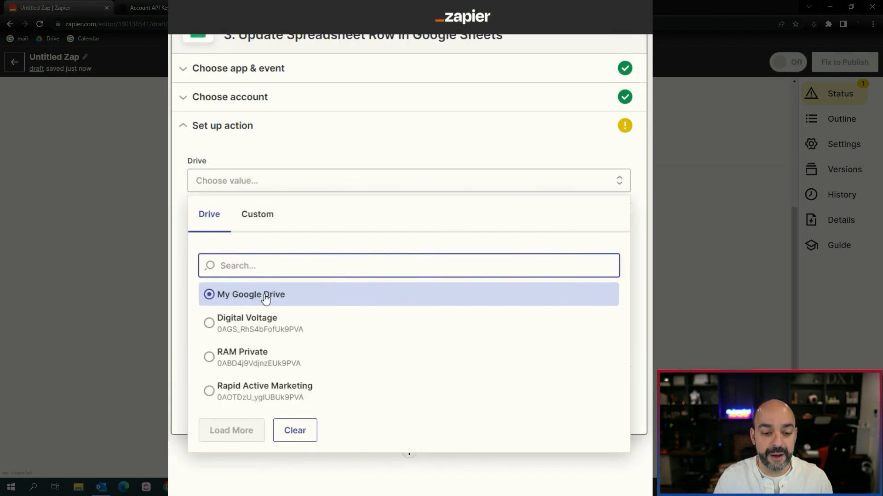
click(265, 299)
click(266, 251)
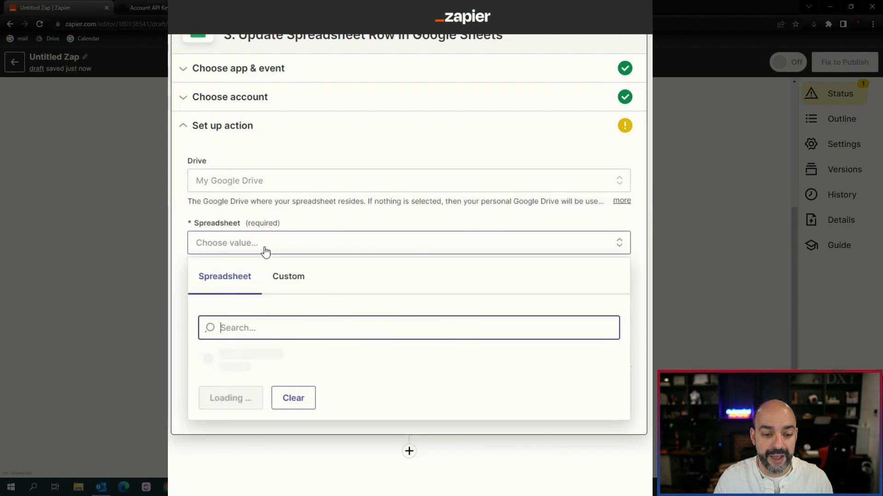
click(248, 358)
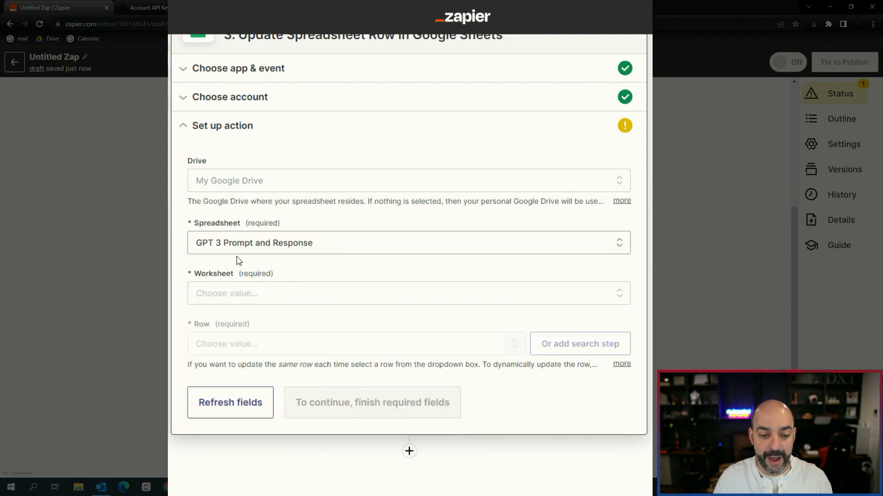
click(289, 296)
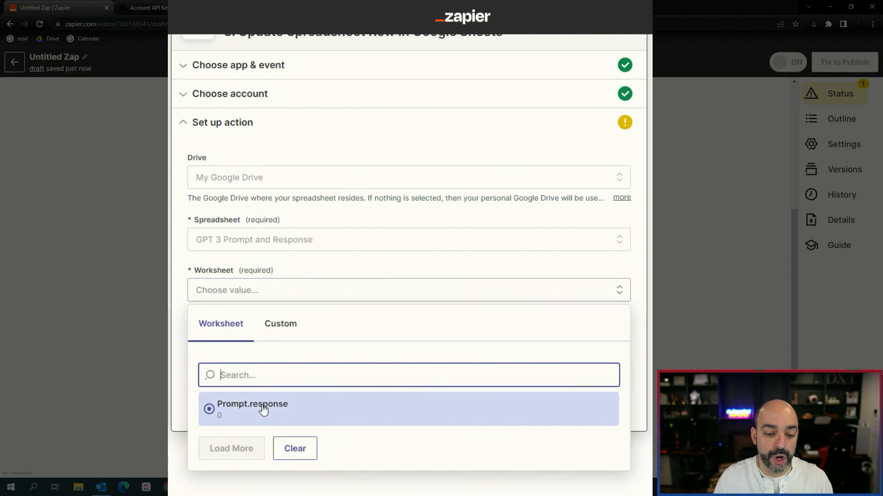
click(263, 409)
scroll(286, 309, down, 2)
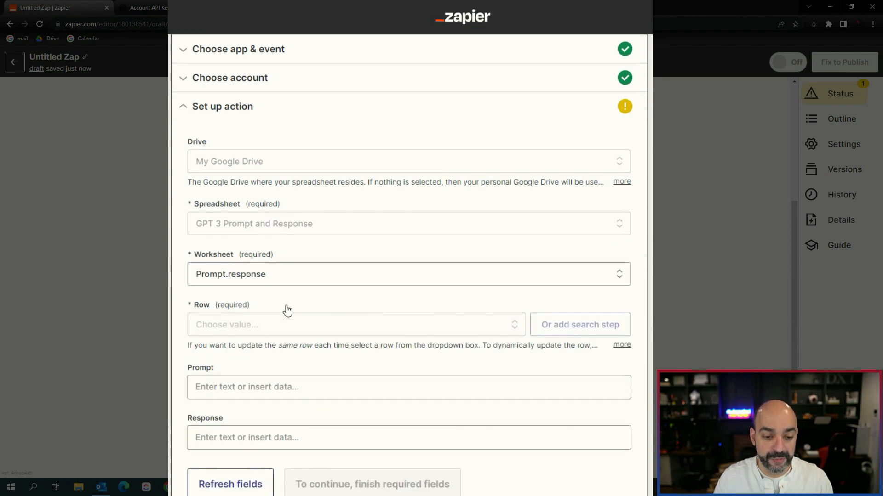
- Set the row to update as a custom value, using the Row ID from the new spreadsheet row trigger
click(250, 245)
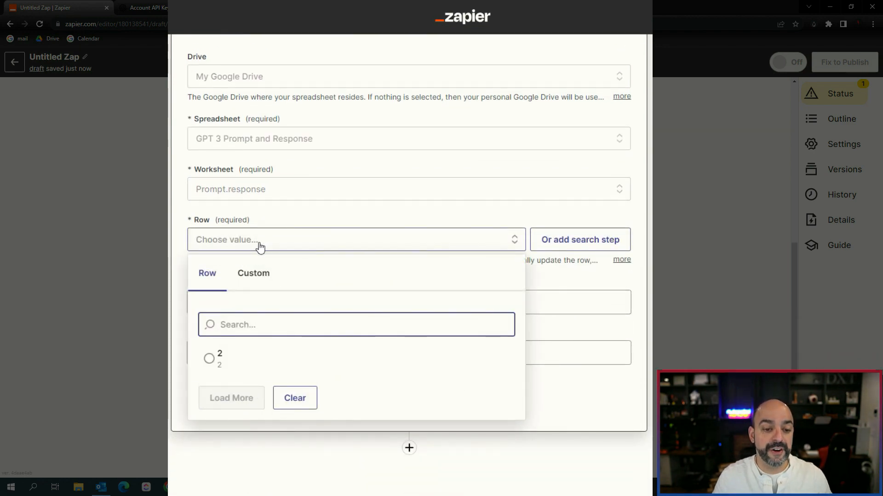
click(265, 289)
click(292, 359)
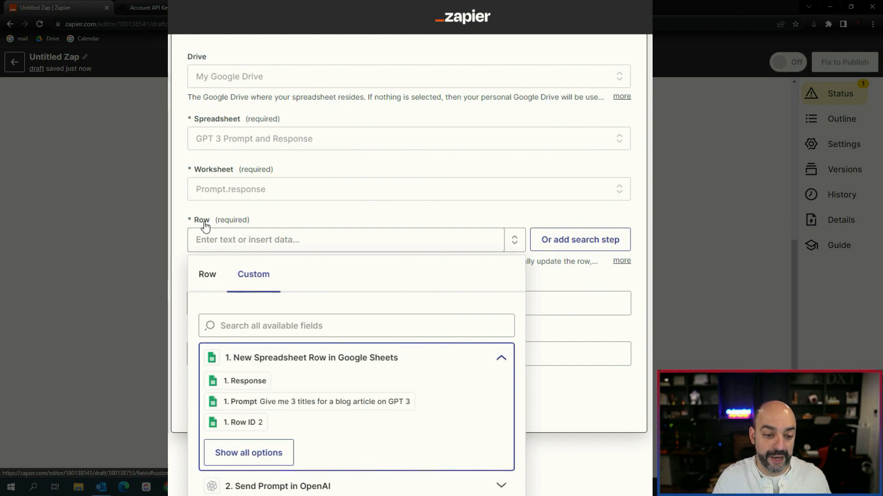
click(256, 422)
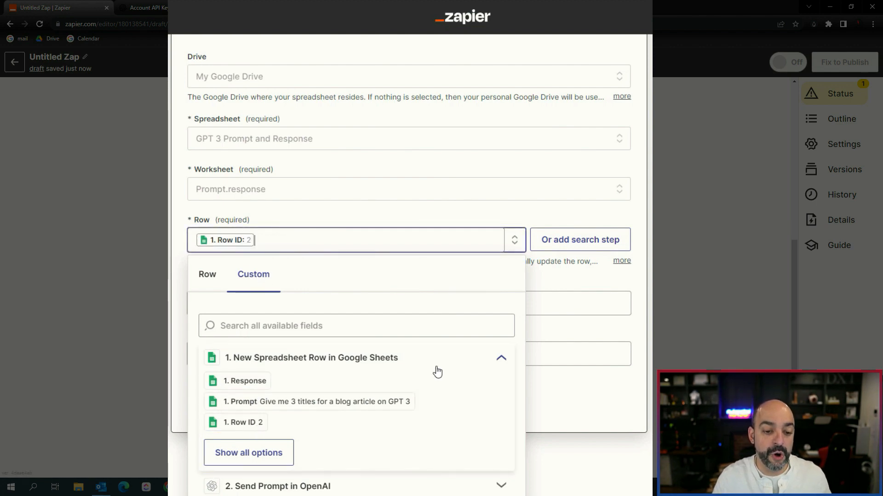
click(374, 214)
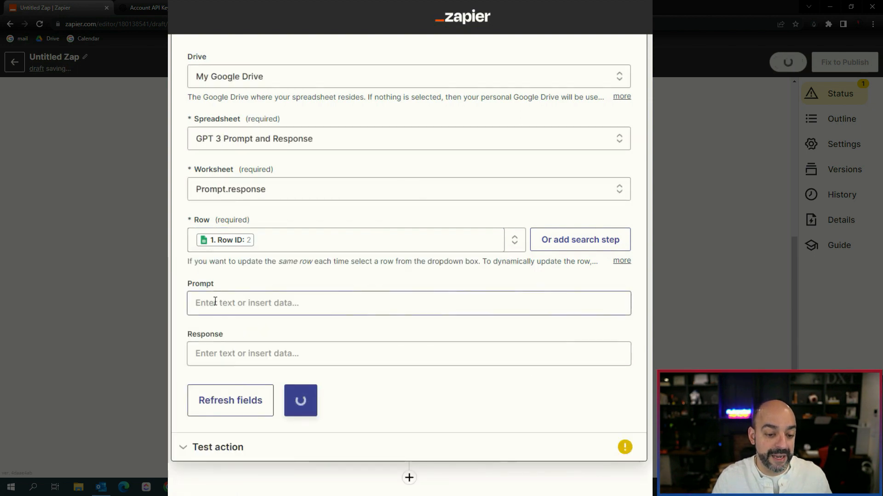
- Fill the Response column with the Choices Text from the OpenAI step and test the Update Spreadsheet Row action
click(230, 354)
drag(232, 339, 188, 338)
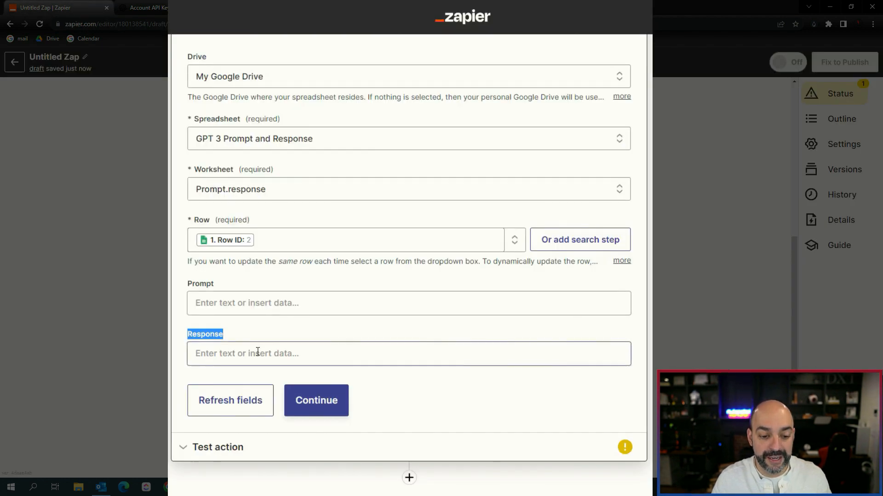
click(256, 352)
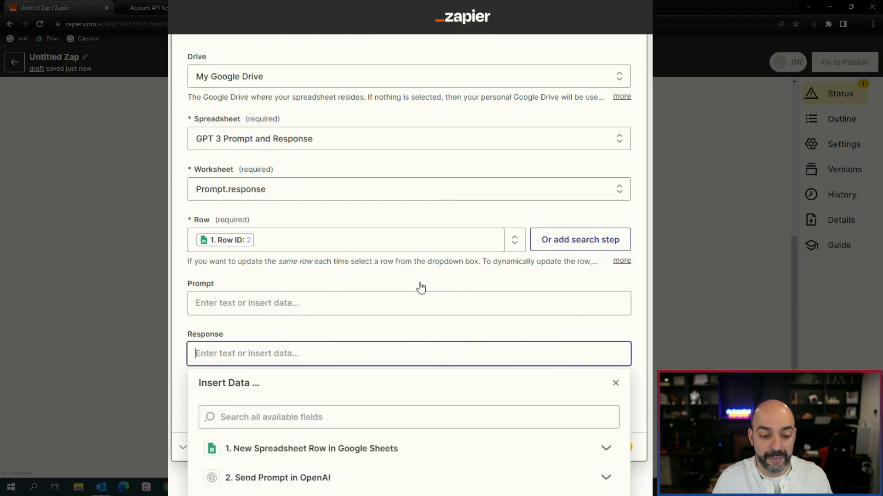
click(443, 419)
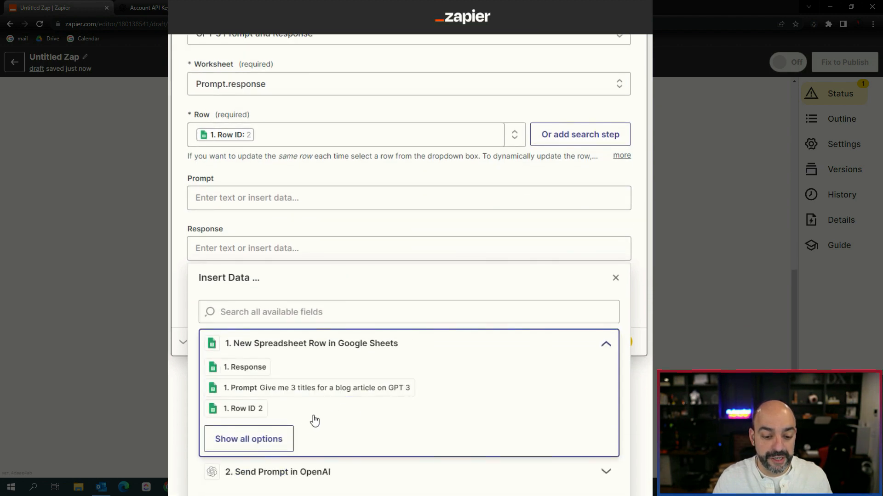
click(329, 229)
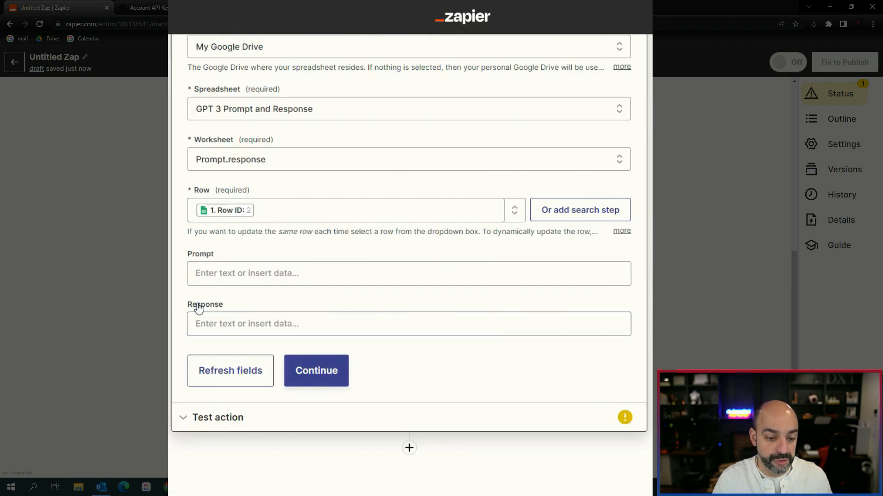
click(233, 326)
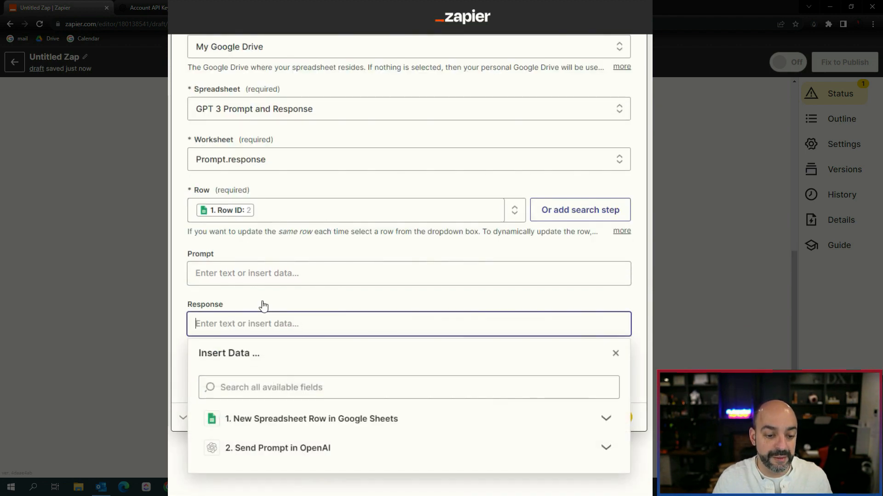
click(292, 452)
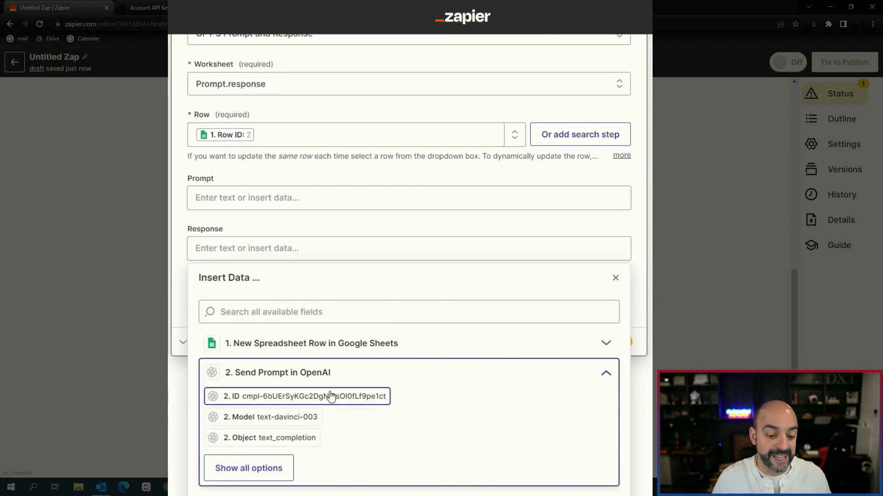
click(272, 469)
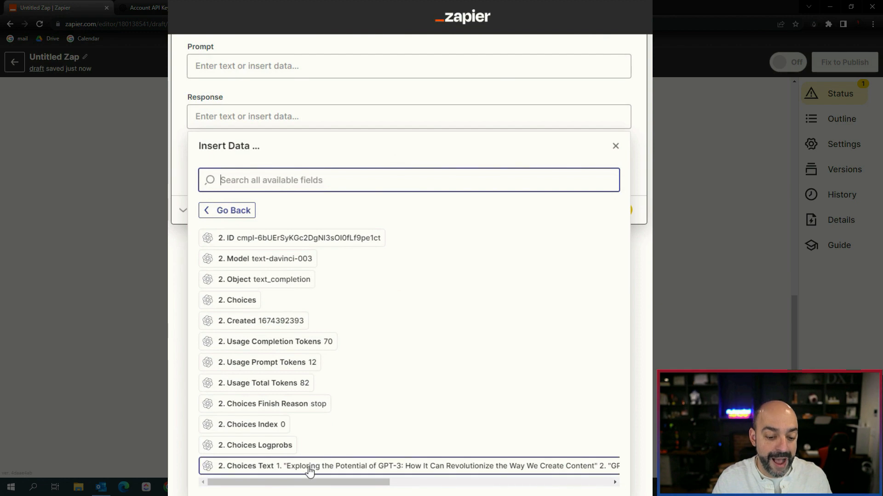
click(309, 469)
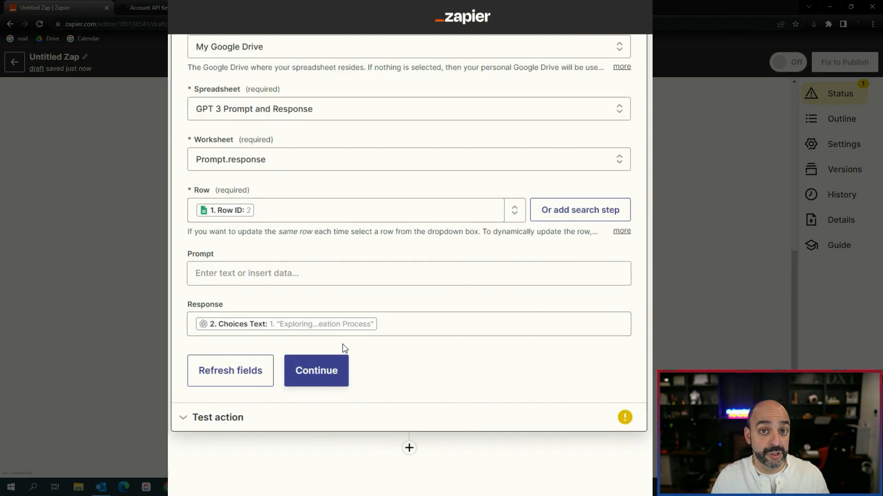
click(341, 370)
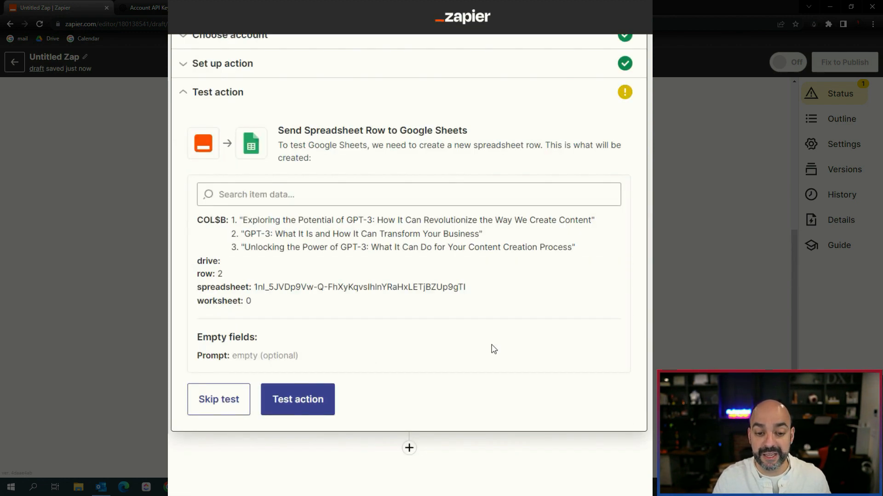
click(324, 401)
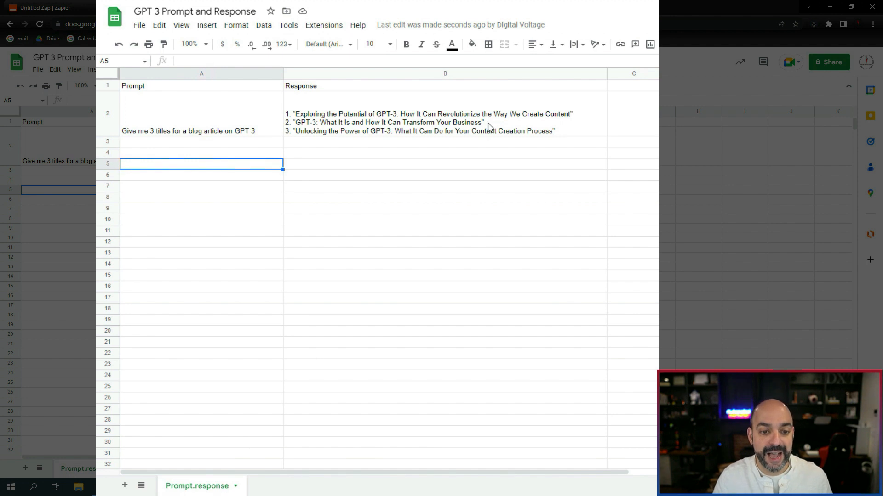
- Duplicate the Prompt.response worksheet and rename the copy "Blog Outline - Prompt.response"
right_click(217, 493)
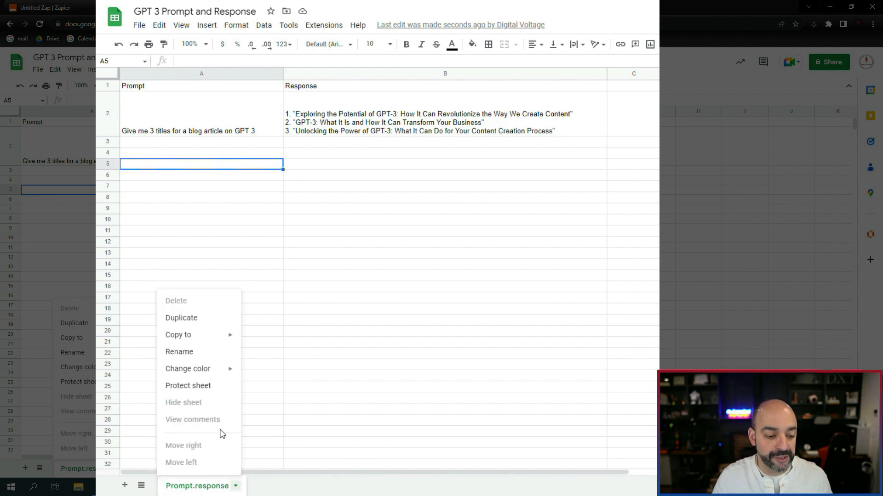
click(203, 319)
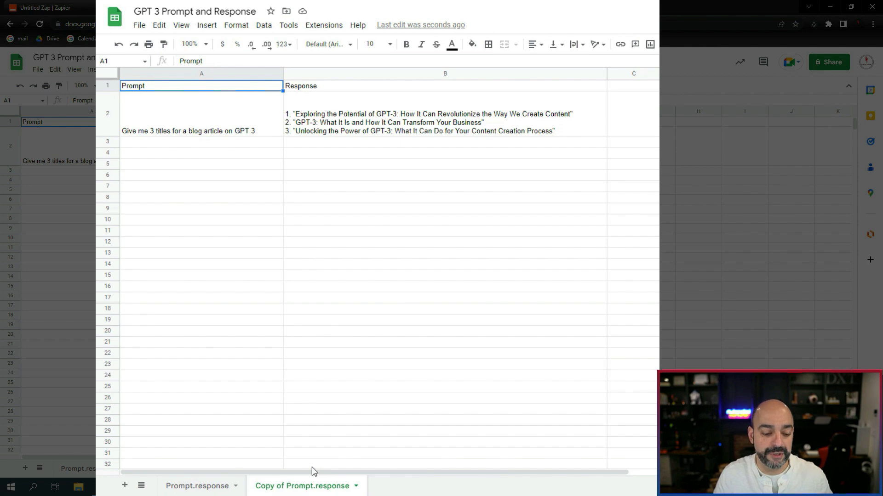
right_click(313, 485)
click(289, 352)
click(286, 486)
key(BackSpace)
key(BackSpace)
key(BackSpace)
key(BackSpace)
key(BackSpace)
key(BackSpace)
key(BackSpace)
key(BackSpace)
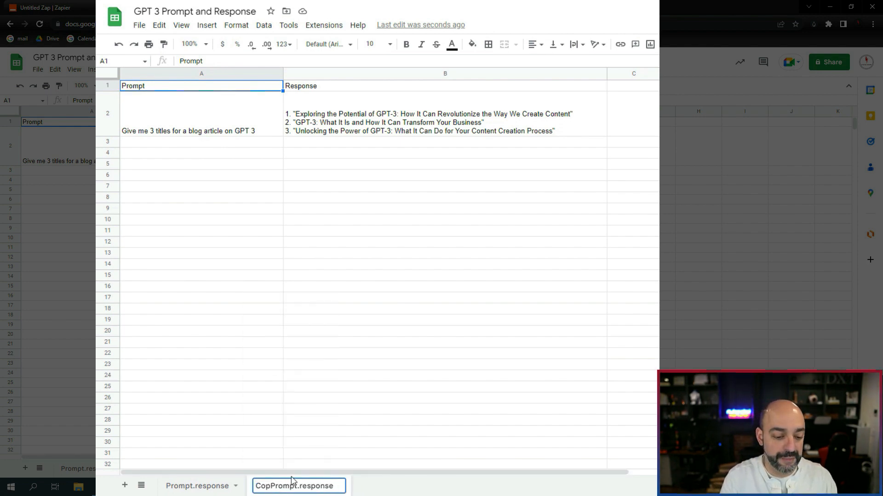
text(Blog Outline -)
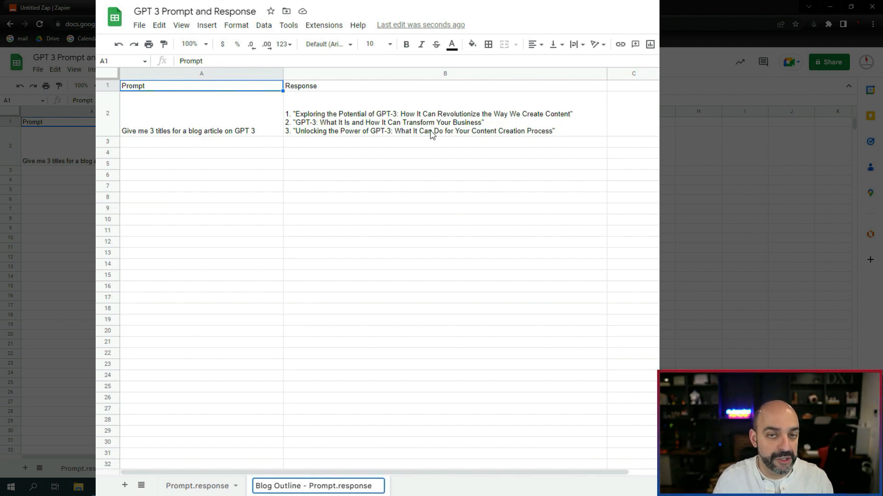
click(455, 320)
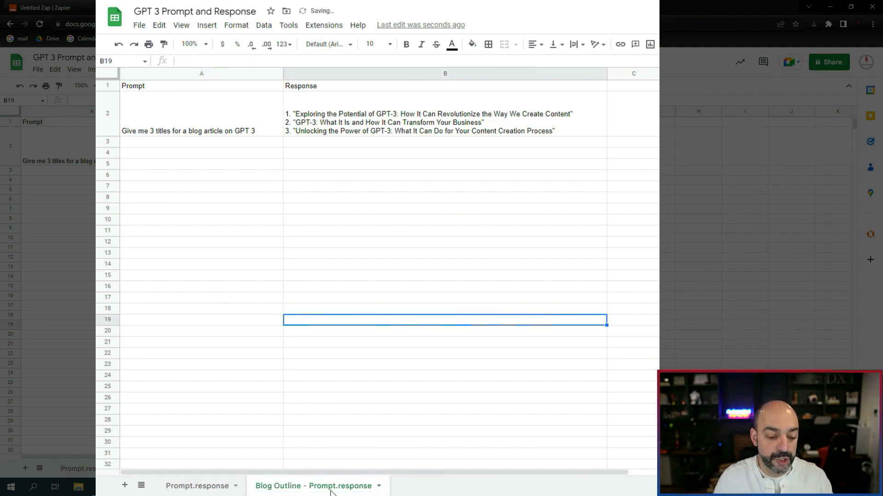
- Clear the copied prompt and response from row 2 of the Blog Outline worksheet
click(531, 122)
key(Delete)
click(232, 97)
key(Delete)
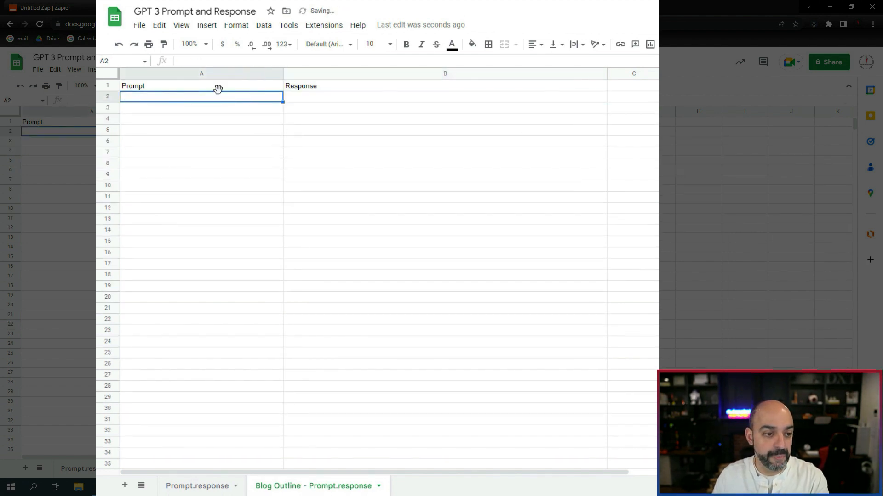
- Extend the column A header to "Prompt - Give me an outline for the following title that is both entertianing and informational"
click(213, 89)
double_click(214, 86)
text(- )
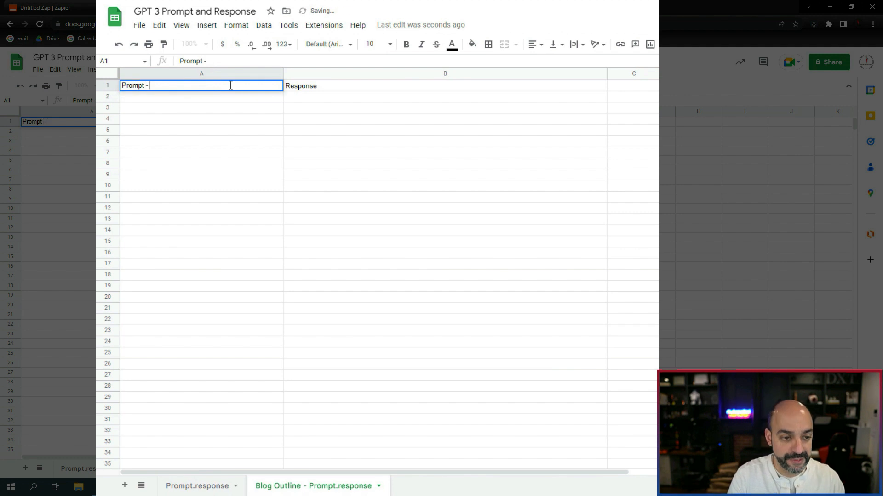
text(Give me an )
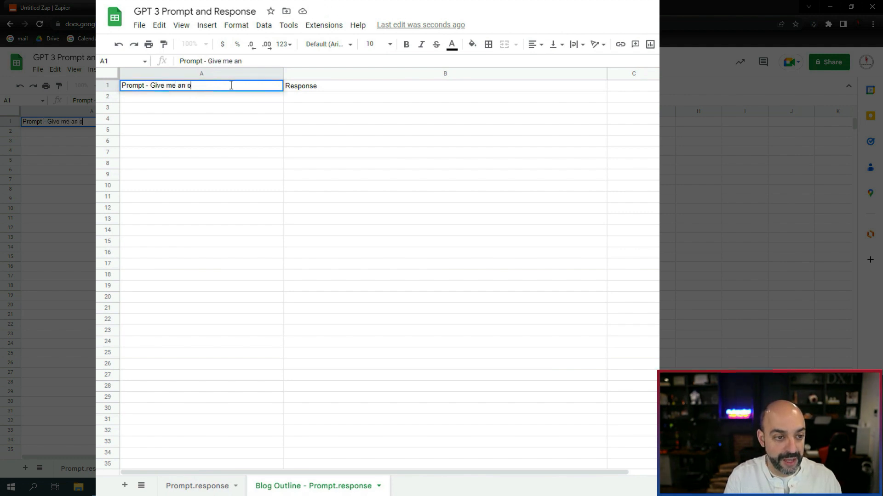
text(outline for the following tit)
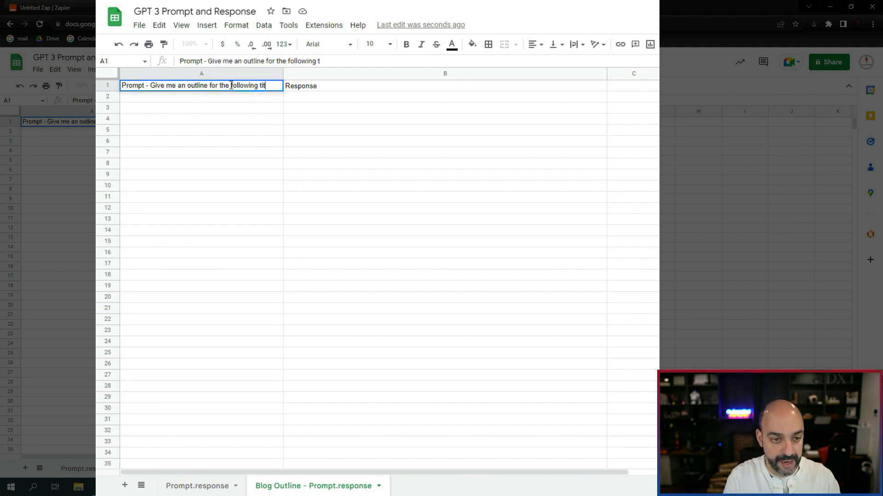
text(le that is both ent)
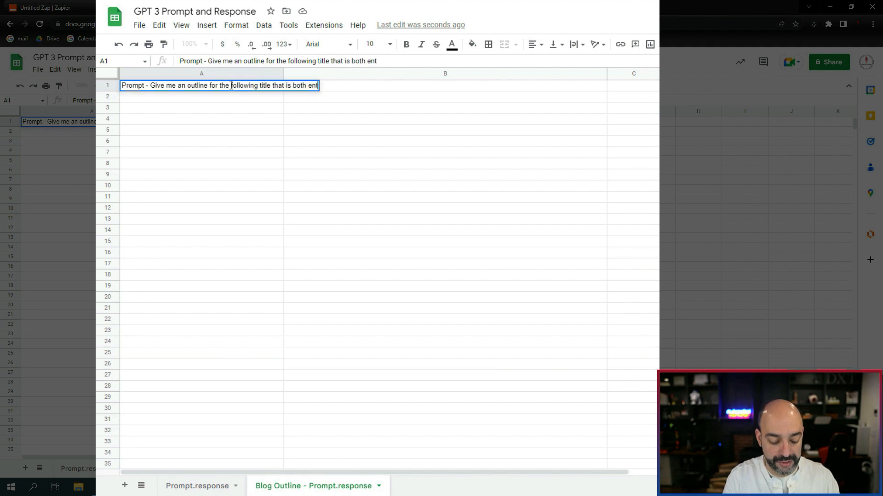
text(ertianing and informational)
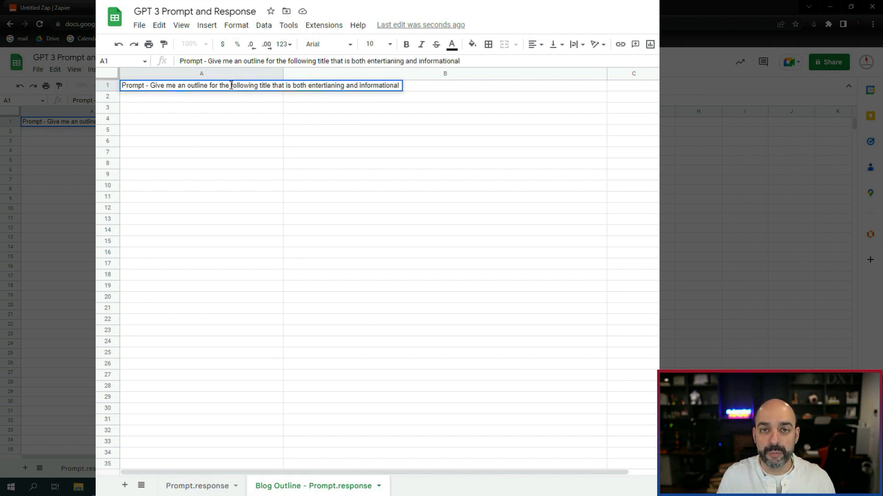
click(276, 153)
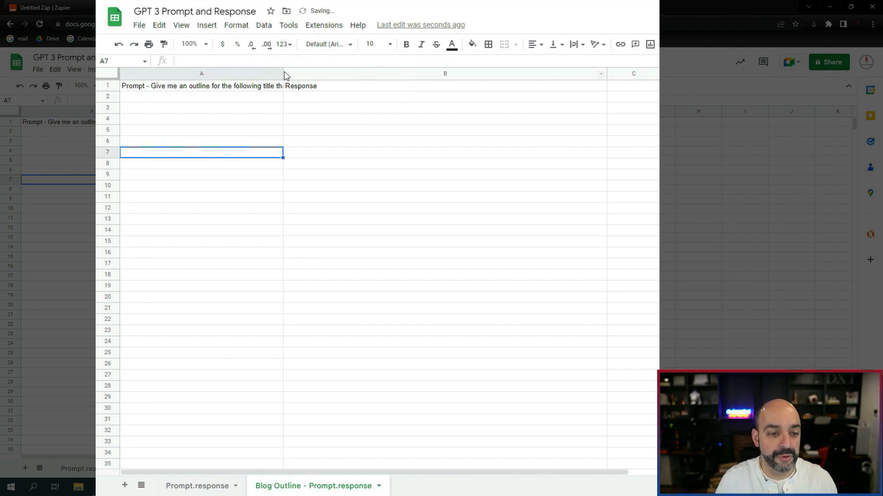
- Widen column A so that the full prompt header fits
drag(283, 69, 424, 69)
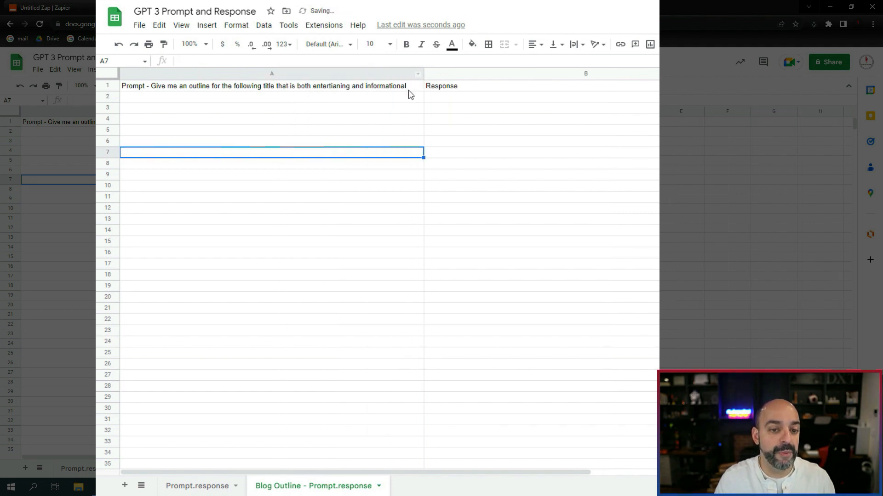
click(360, 99)
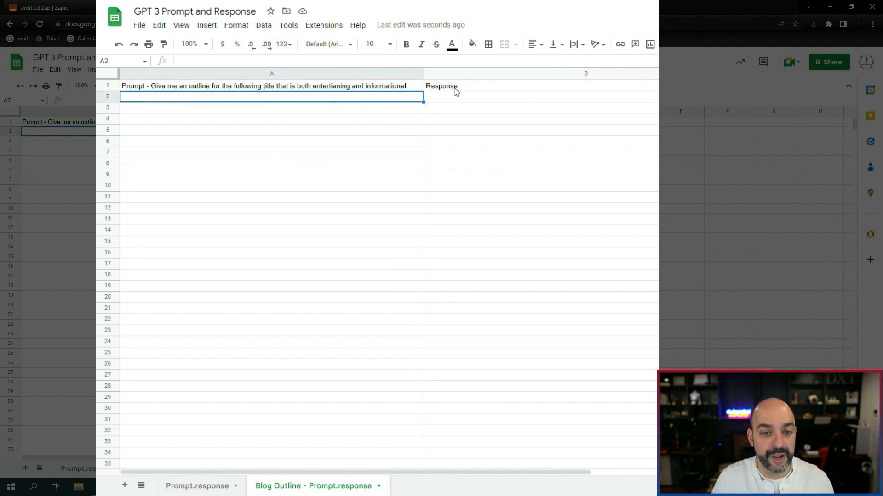
click(469, 100)
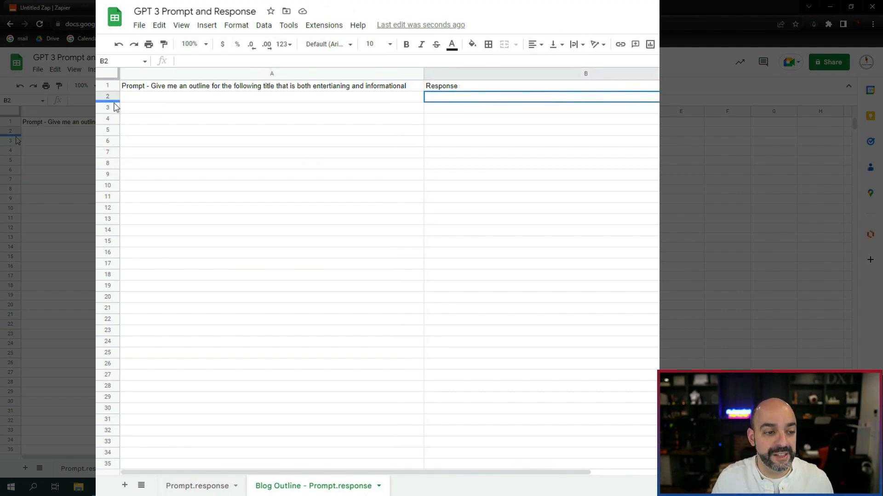
- Apply text wrapping to the whole of columns A and B
mouse_move(344, 101)
mouse_down()
mouse_move(459, 109)
mouse_move(547, 478)
mouse_up()
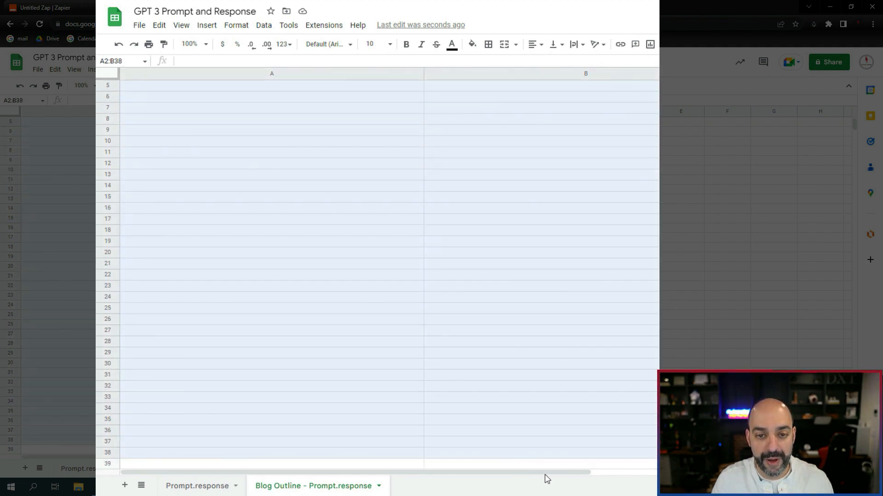
key(ctrl+space)
click(573, 45)
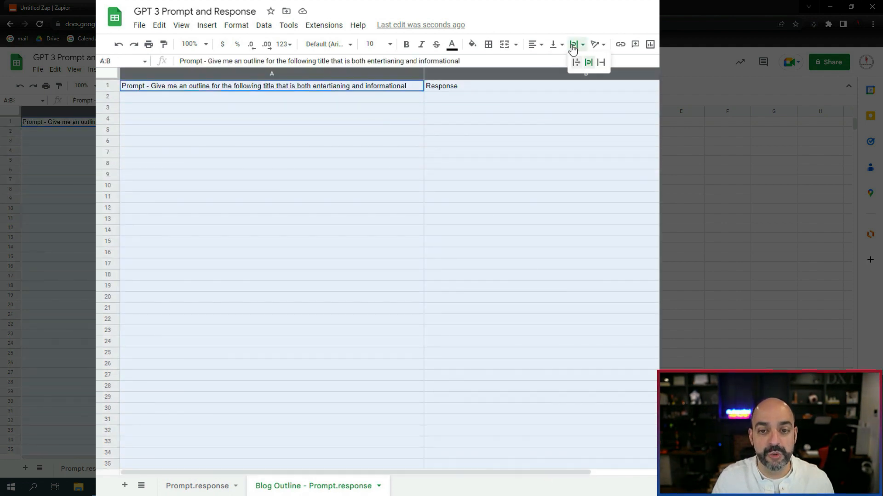
click(589, 65)
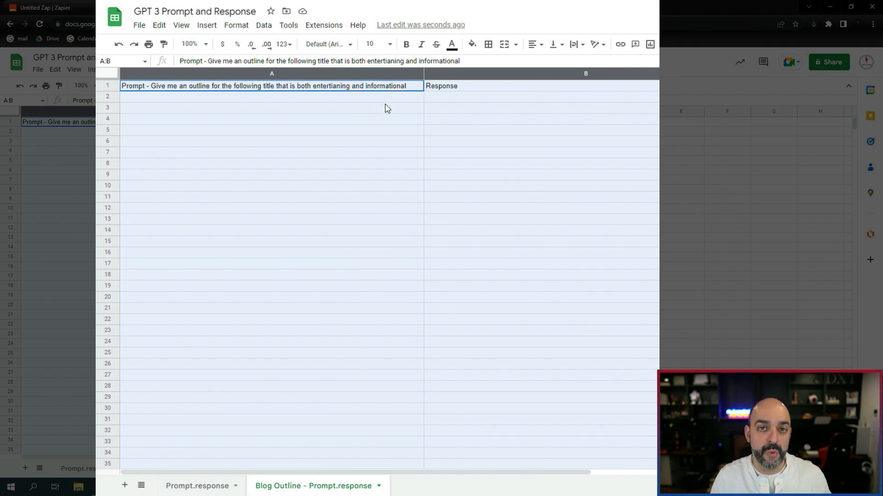
- Copy the prompt wording after "Prompt -" from the header in cell A1
click(414, 86)
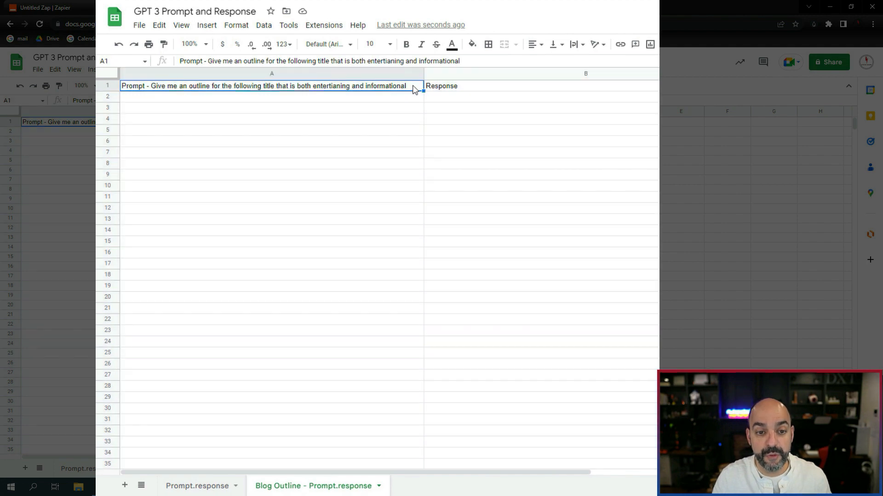
double_click(411, 87)
drag(411, 86, 150, 85)
right_click(186, 85)
click(234, 125)
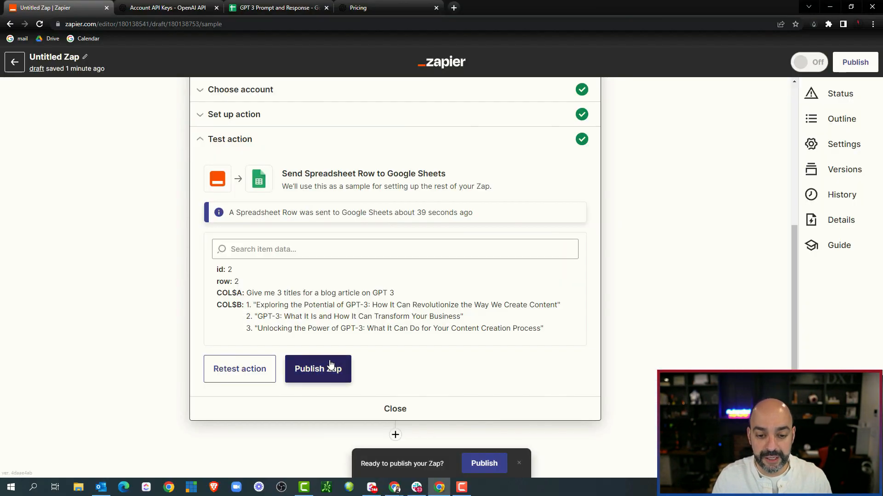
- Name the untitled Zap "GPT 3 Google Sheets Zap"
scroll(349, 358, up, 5)
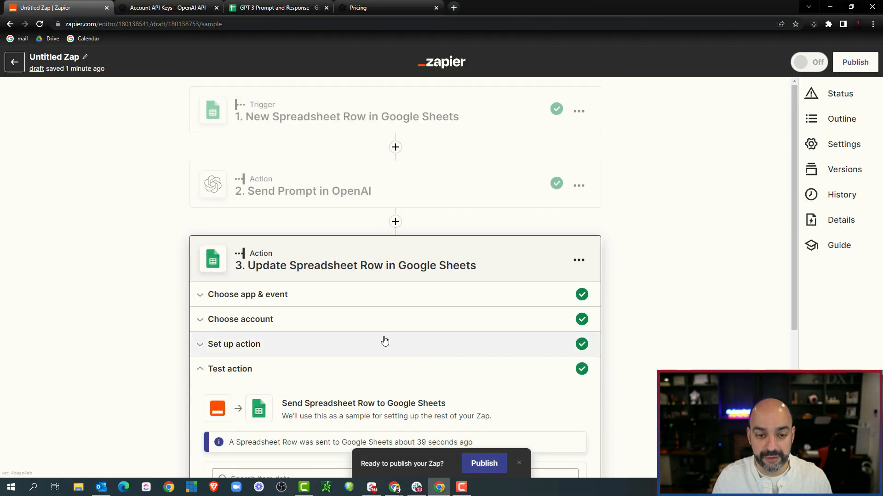
click(71, 57)
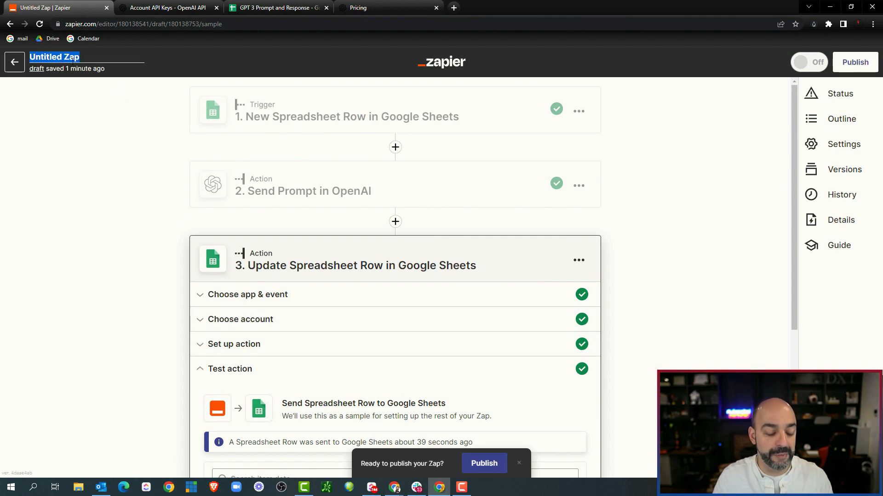
text(GPT 3 Google Sheets Zap)
drag(95, 110, 102, 133)
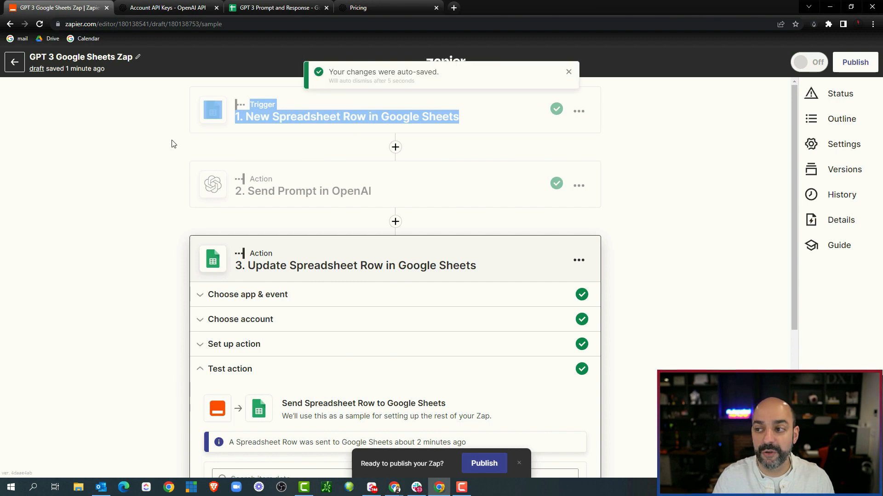
- Publish and turn on the Zap, then return to the list of Zaps
click(855, 62)
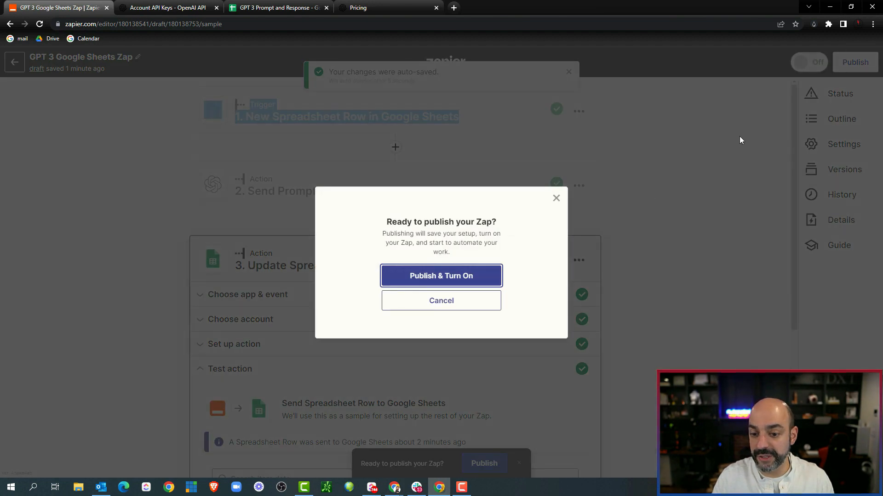
click(449, 275)
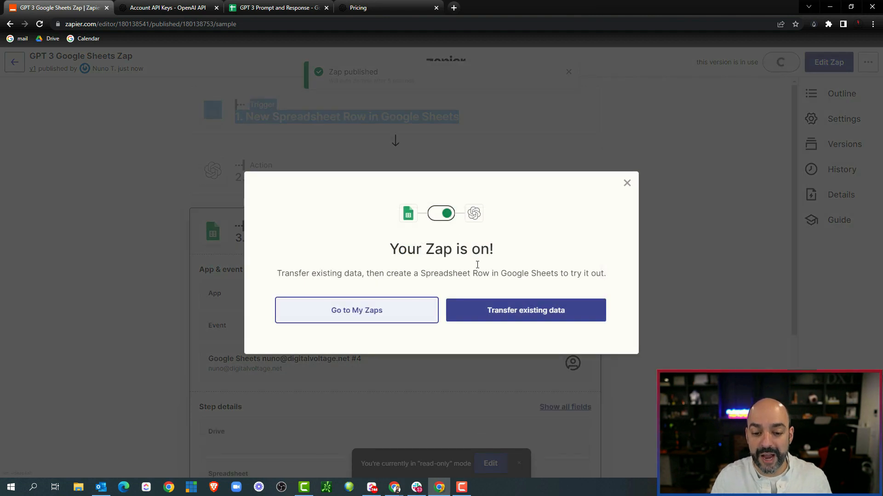
click(366, 316)
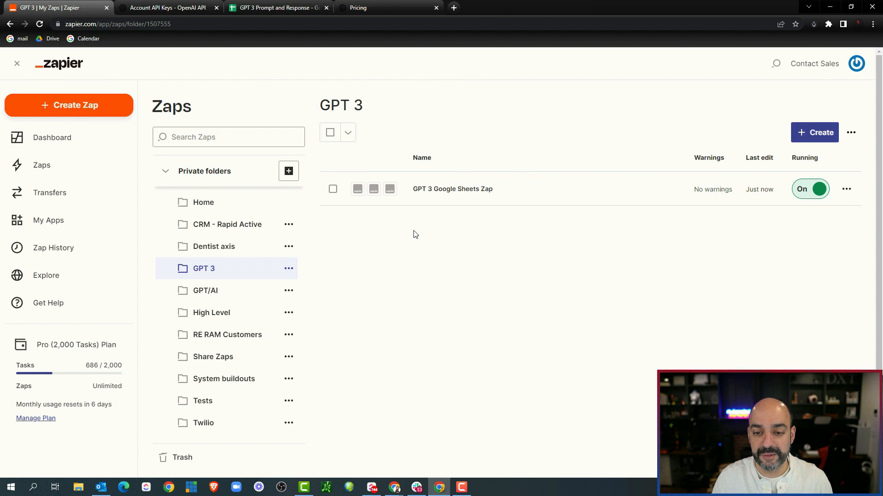
- Duplicate the GPT 3 Google Sheets Zap and rename the copy "Blog Outline GPT 3 Google Sheets Zap"
click(846, 189)
click(758, 339)
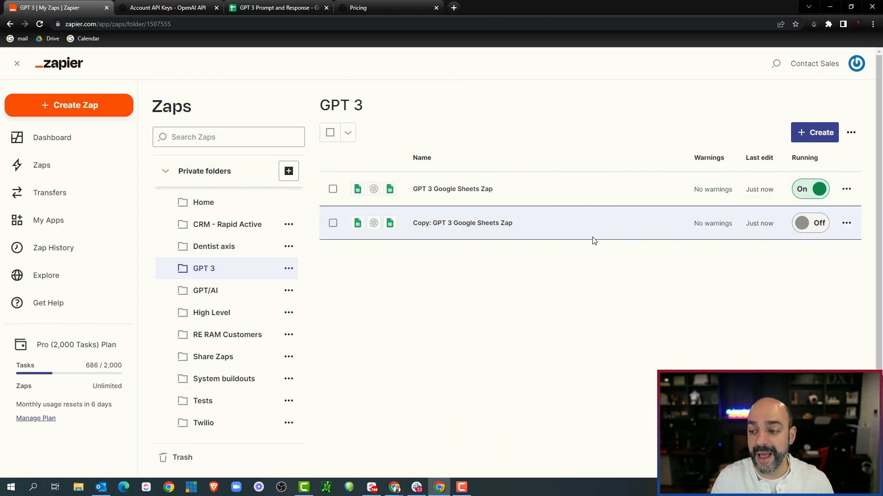
click(432, 225)
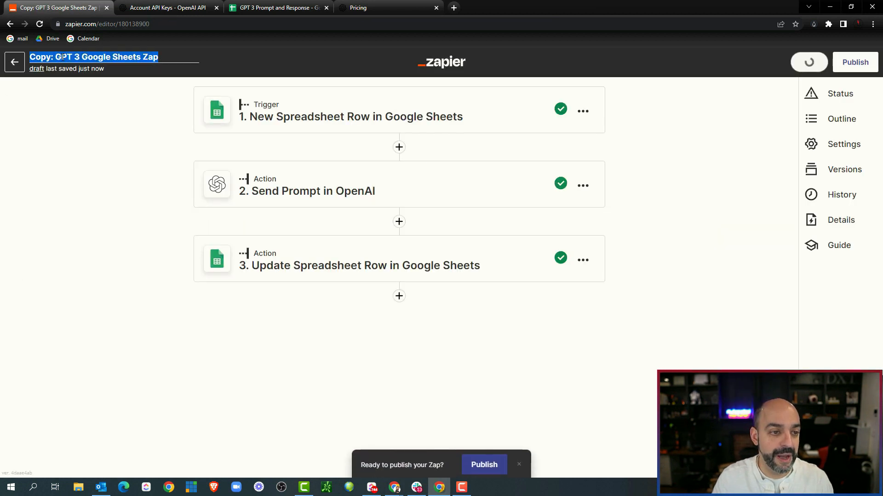
click(53, 57)
drag(54, 57, 30, 57)
text(Blog Outline)
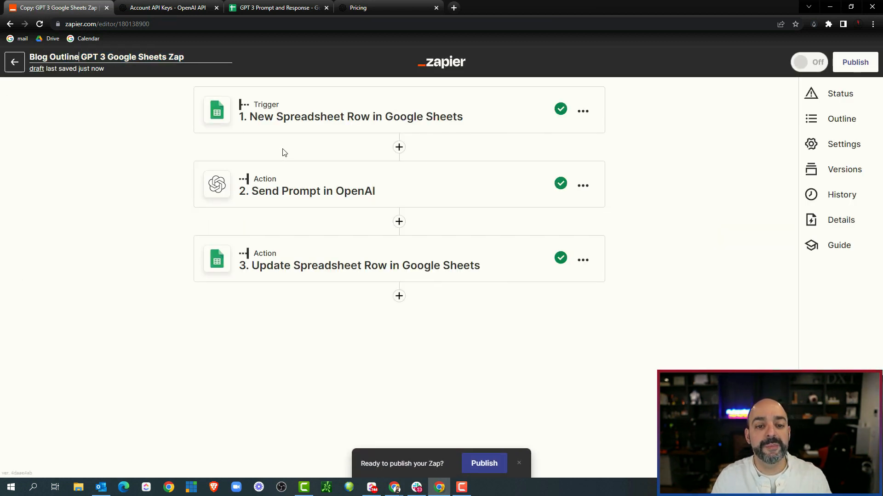
- Set the New Spreadsheet Row trigger's worksheet to Blog Outline - Prompt.response and proceed to the trigger test
click(318, 122)
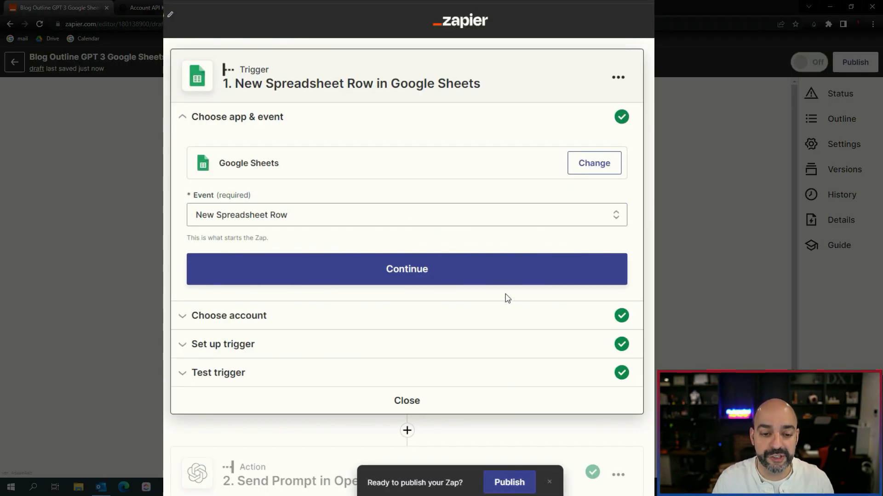
click(373, 271)
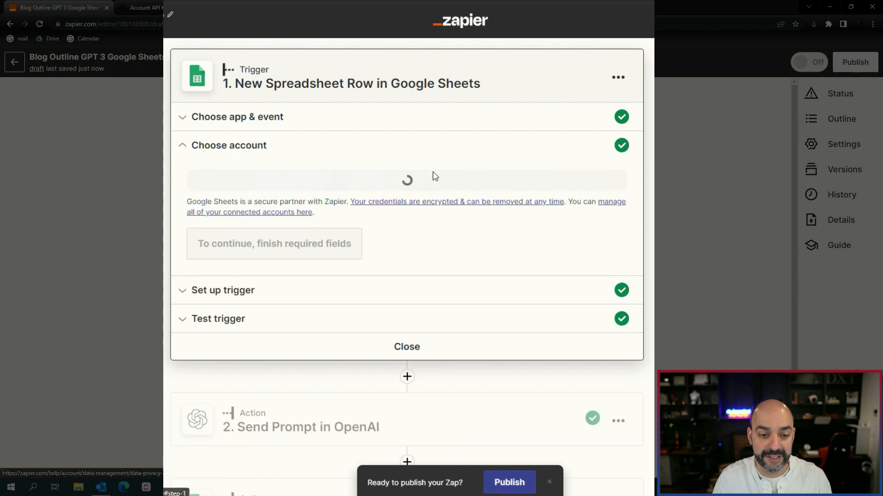
scroll(480, 220, down, 1)
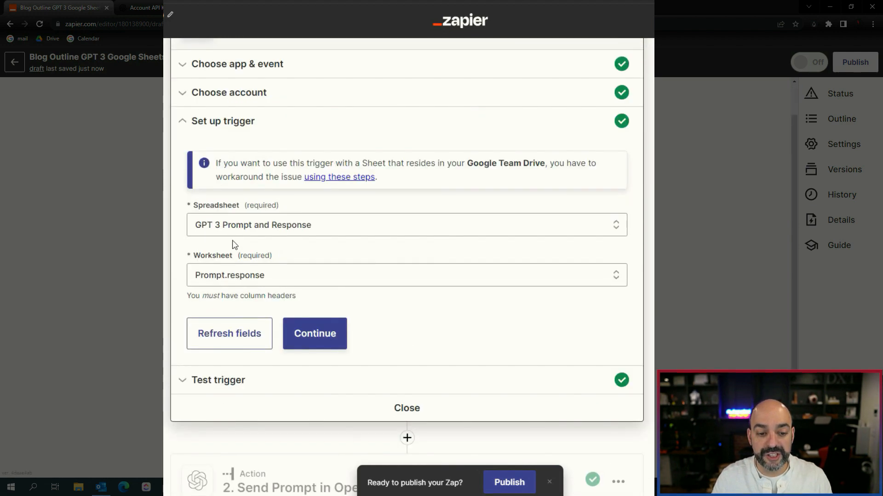
click(310, 278)
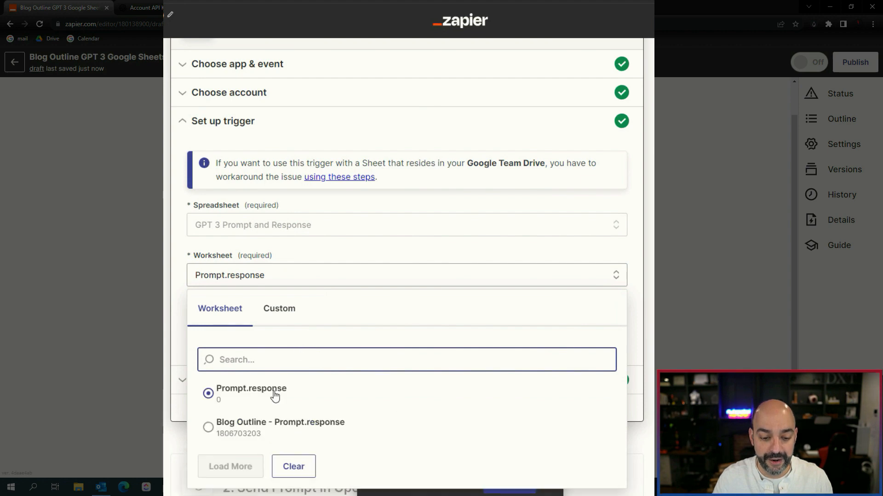
click(208, 424)
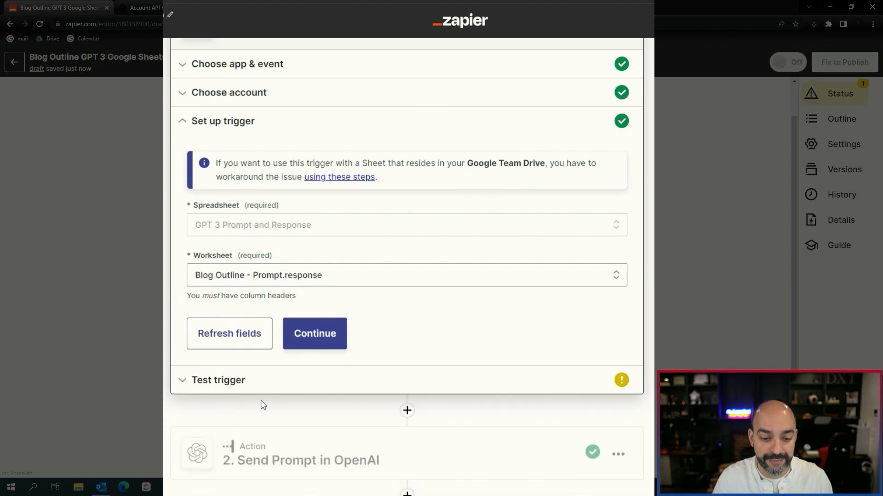
click(315, 334)
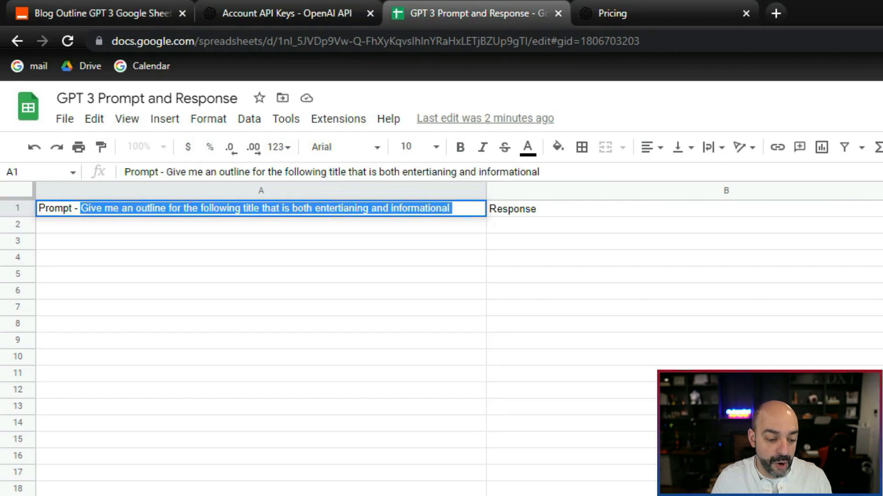
- Copy the first title, "Exploring the Potential of GPT-3: How It Can Revolutionize the Way We Create Content", from the Prompt.response sheet into the blog outline sheet's A2
click(110, 495)
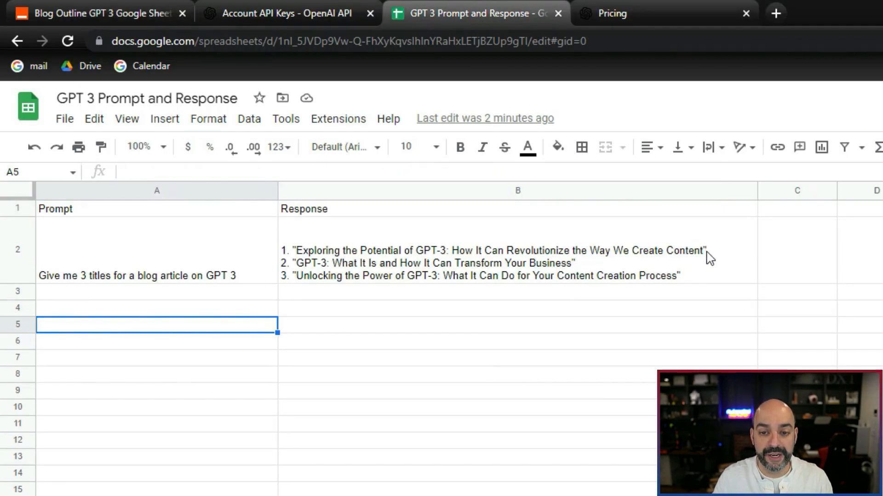
double_click(695, 260)
drag(692, 243, 295, 249)
right_click(357, 249)
click(423, 305)
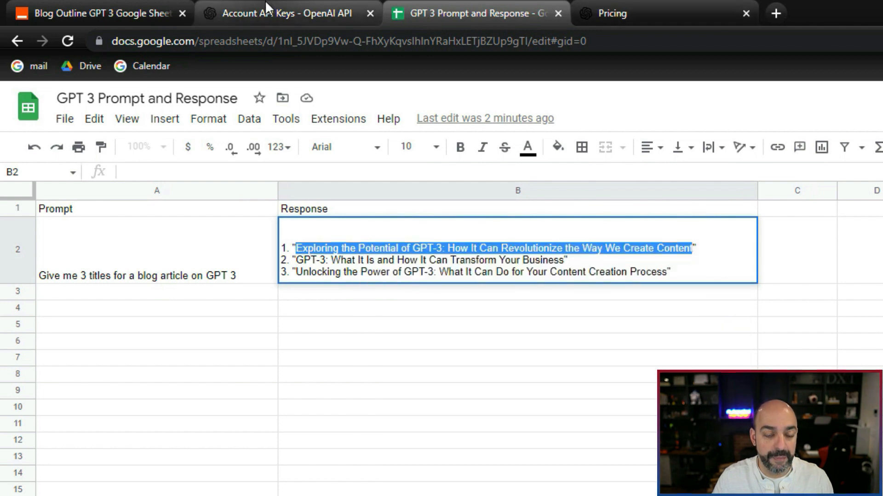
key(ctrl+shift+Page_Down)
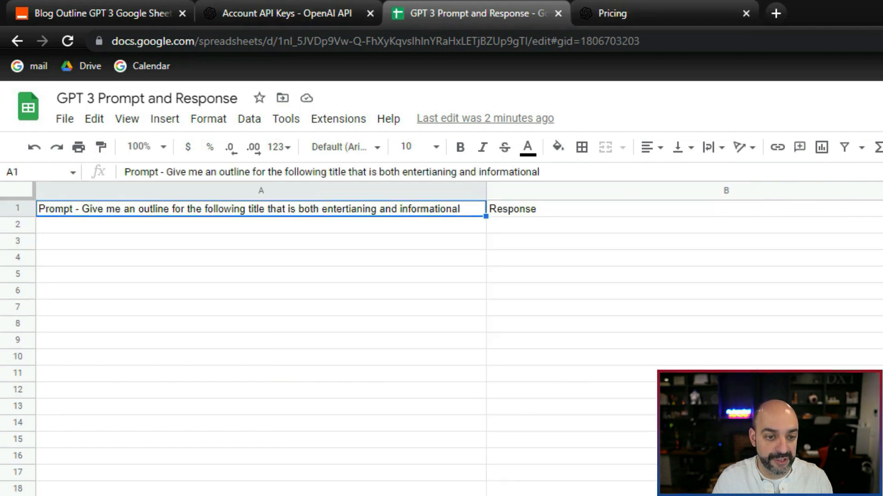
double_click(365, 227)
key(ctrl+v)
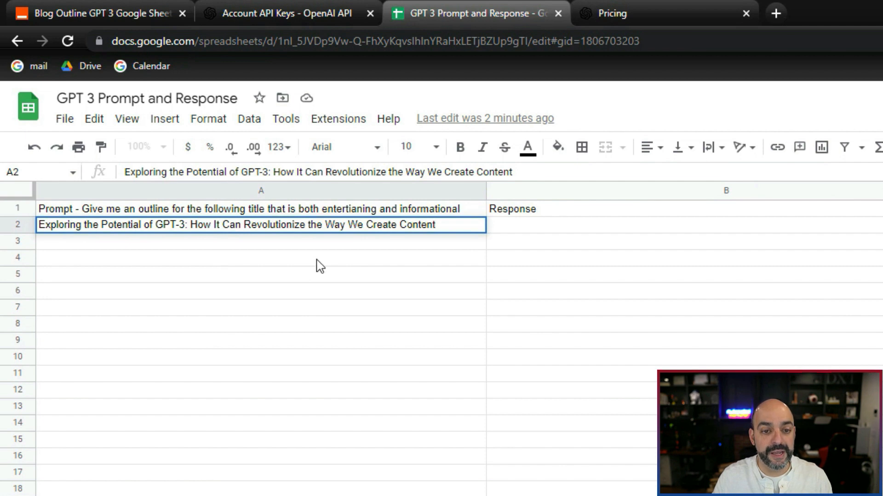
click(315, 268)
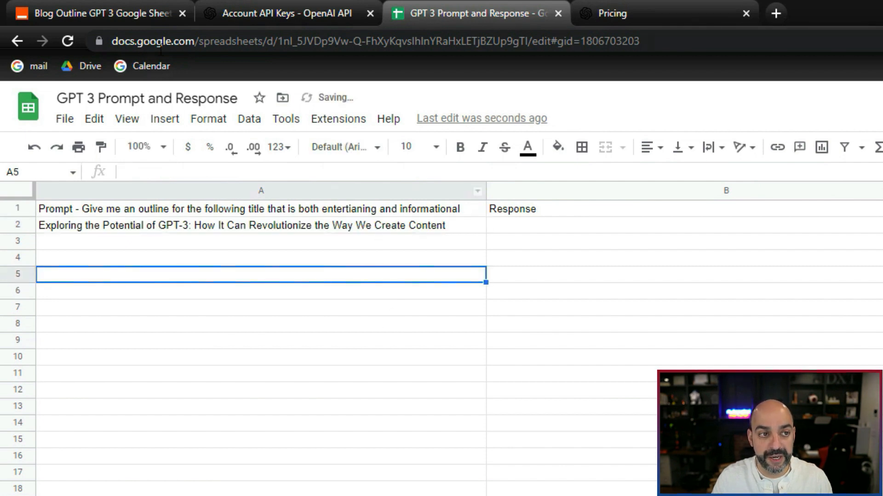
- Return to the Zap, test the New Spreadsheet Row trigger and continue to the Send Prompt action
click(133, 14)
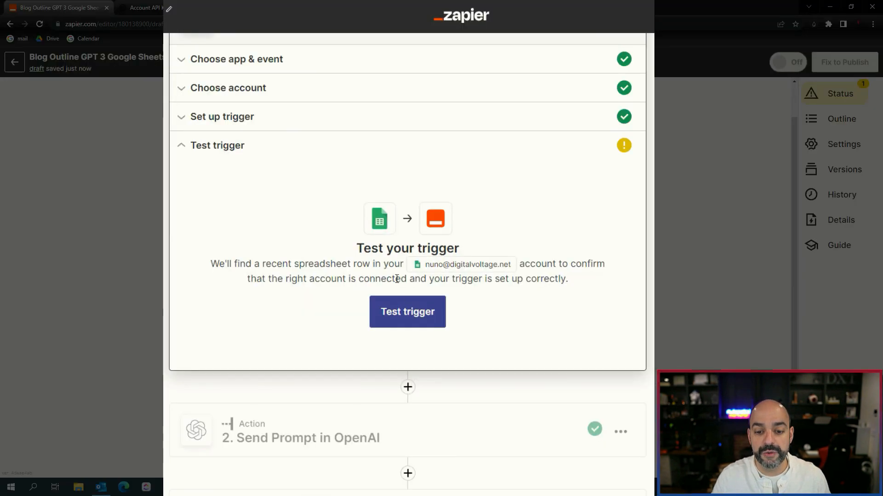
click(420, 315)
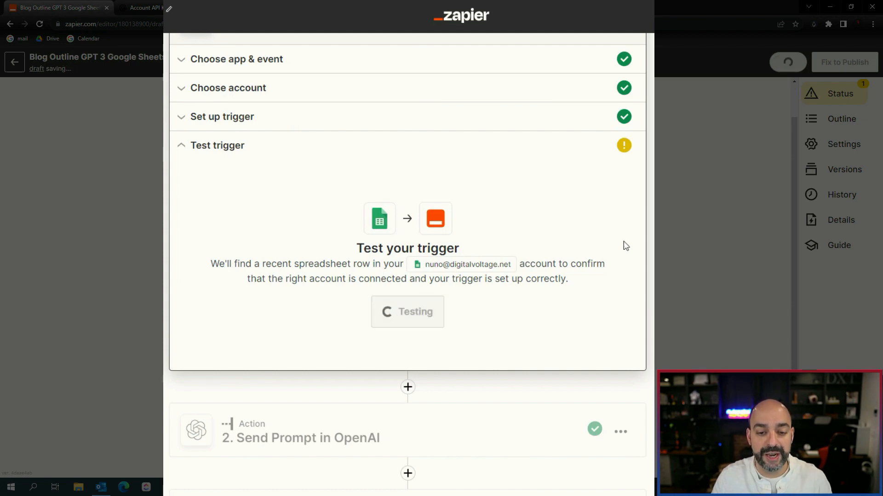
click(341, 308)
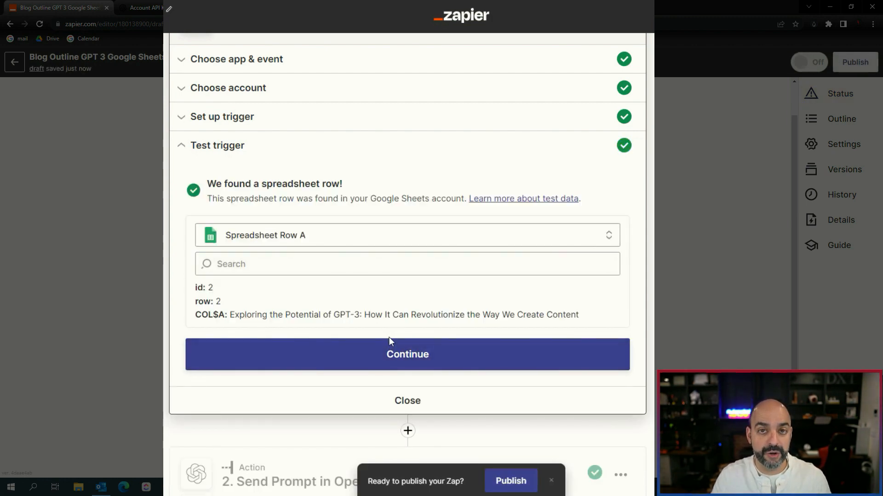
click(420, 356)
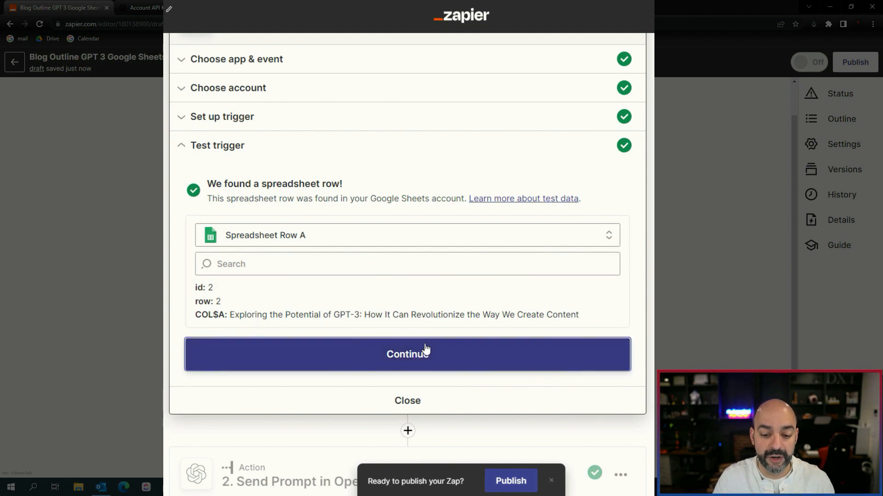
click(440, 352)
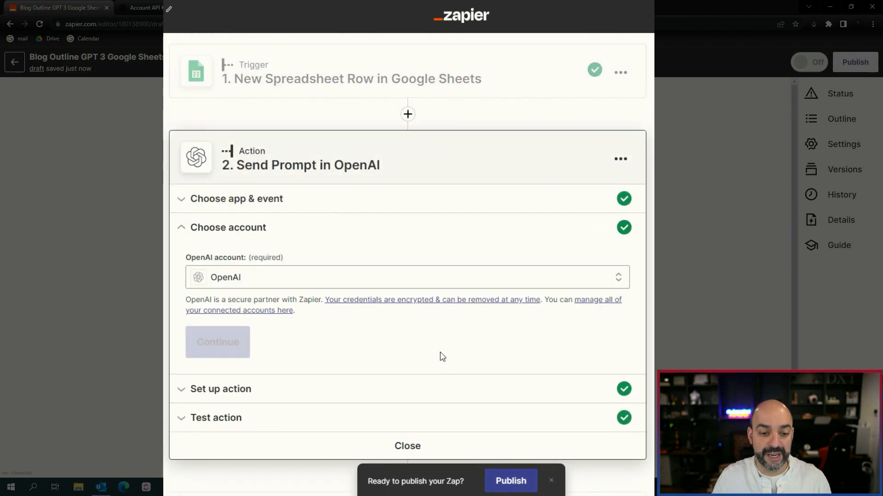
- Replace the Send Prompt action's prompt with the outline instruction copied from header cell A1 of the blog outline sheet, omitting "Prompt - "
scroll(414, 322, down, 3)
click(194, 265)
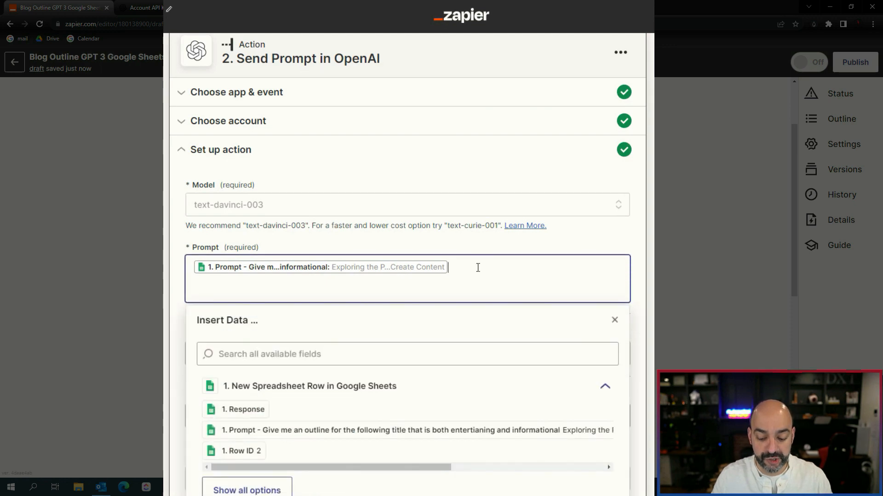
key(BackSpace)
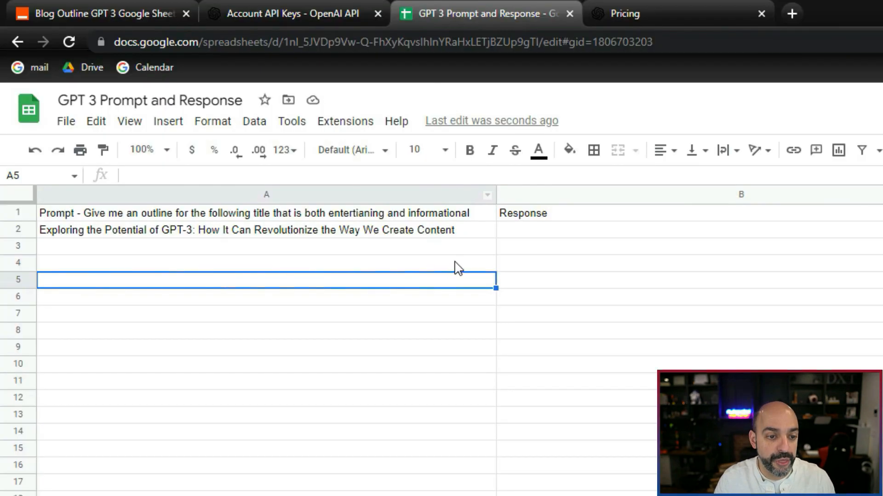
double_click(162, 218)
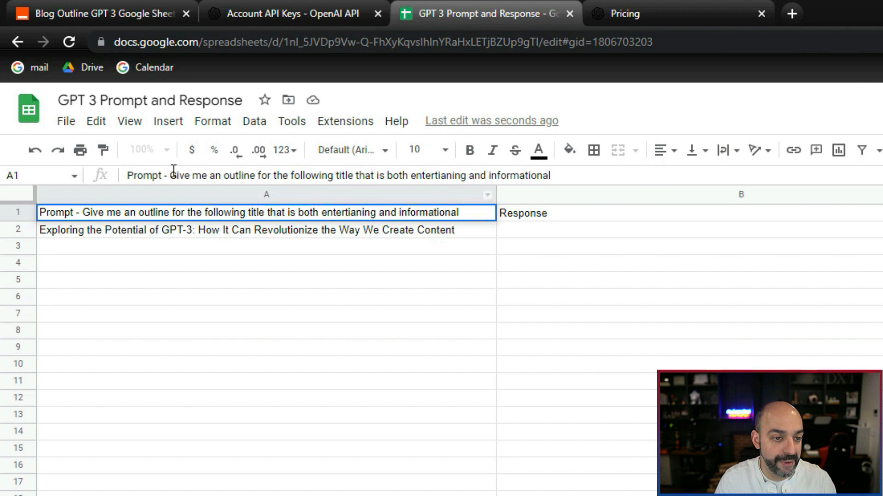
drag(171, 175, 552, 177)
click(99, 12)
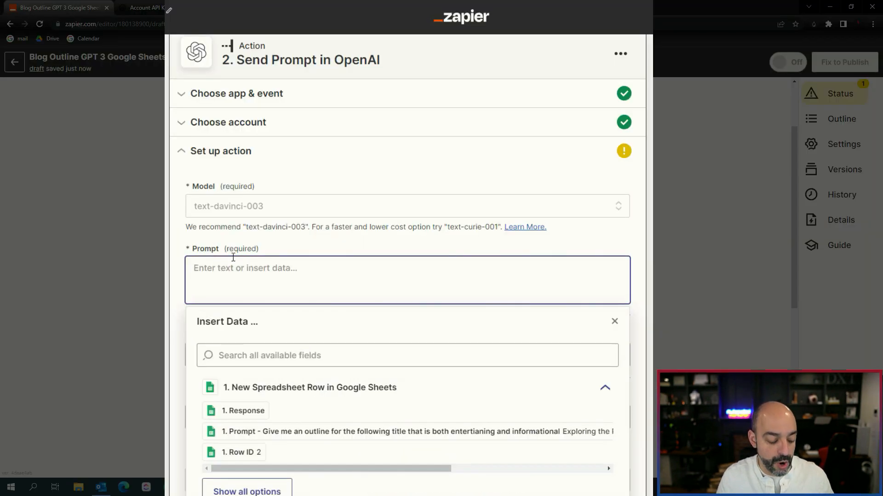
key(ctrl+v)
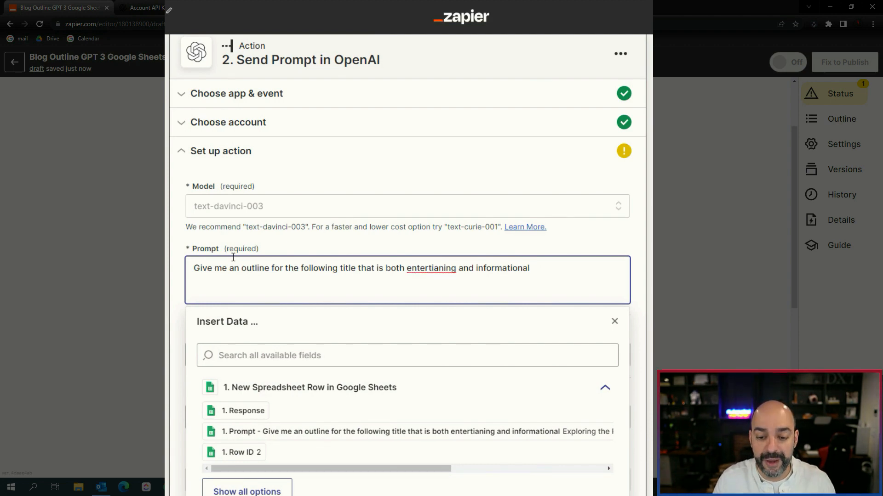
- Correct the prompt's misspelling to "entertaining", end the instruction with a colon, and insert the trigger's Prompt field after it
right_click(440, 269)
click(480, 280)
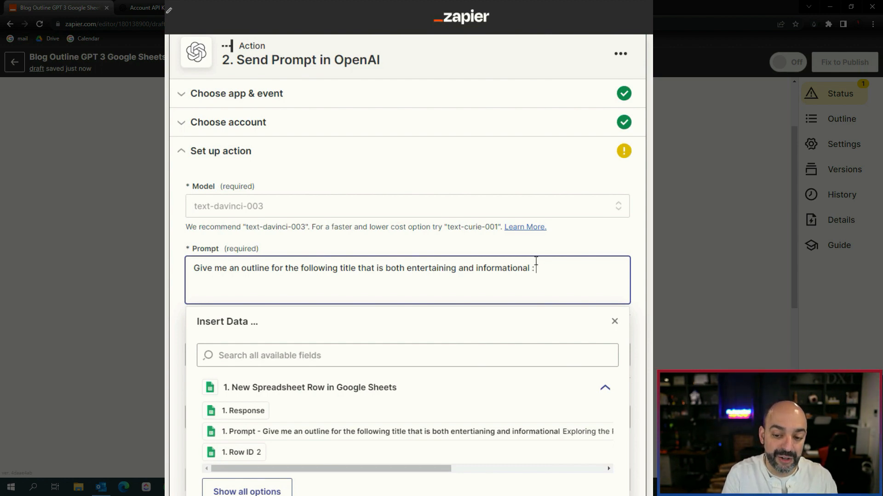
click(307, 431)
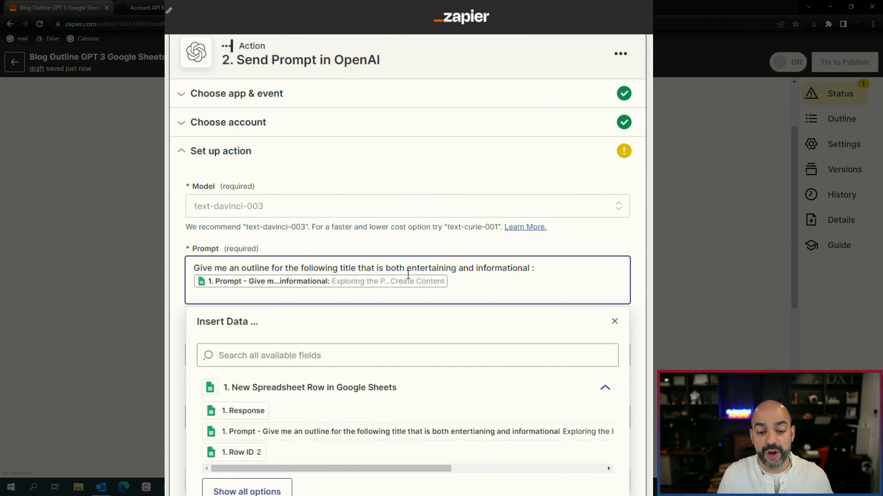
click(483, 300)
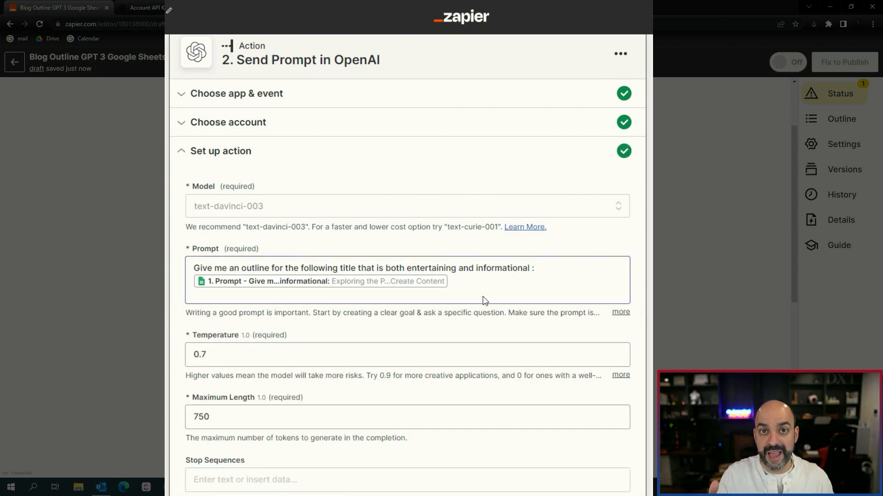
- Set the Send Prompt action's Maximum Length to 1250 and continue to its test
scroll(216, 393, down, 1)
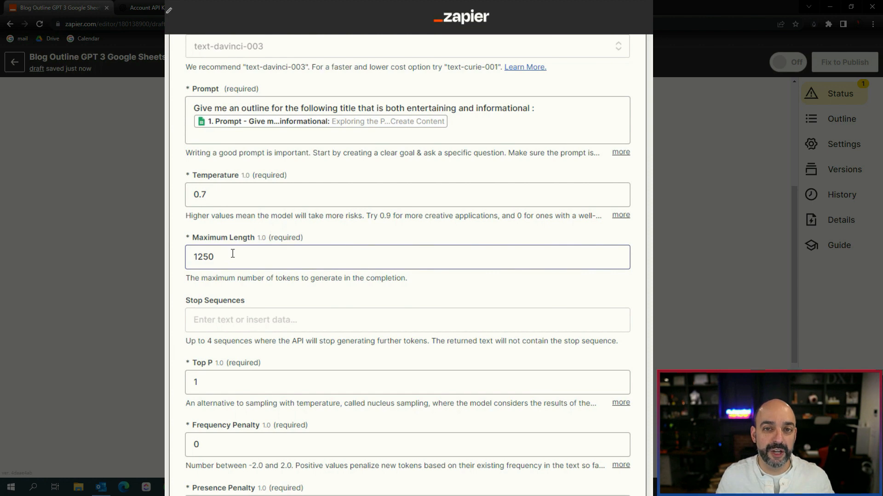
scroll(274, 233, down, 3)
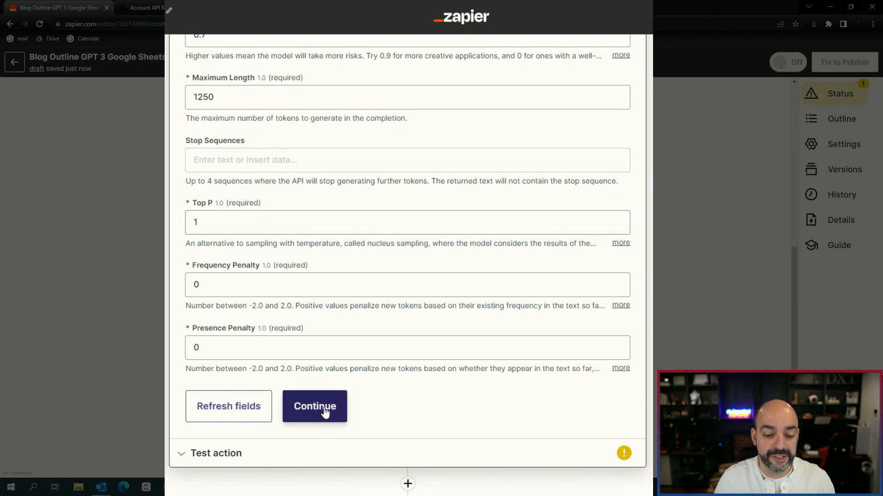
click(317, 409)
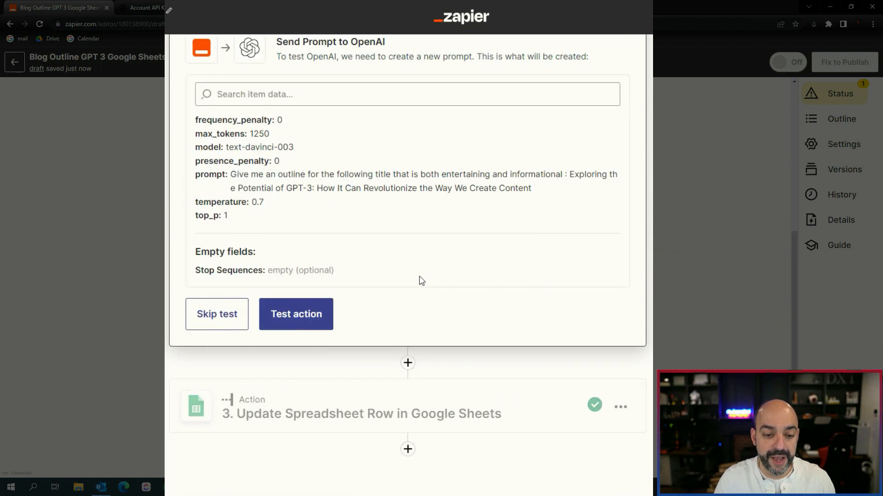
- Test the Send Prompt action and review the outline returned by OpenAI
click(313, 320)
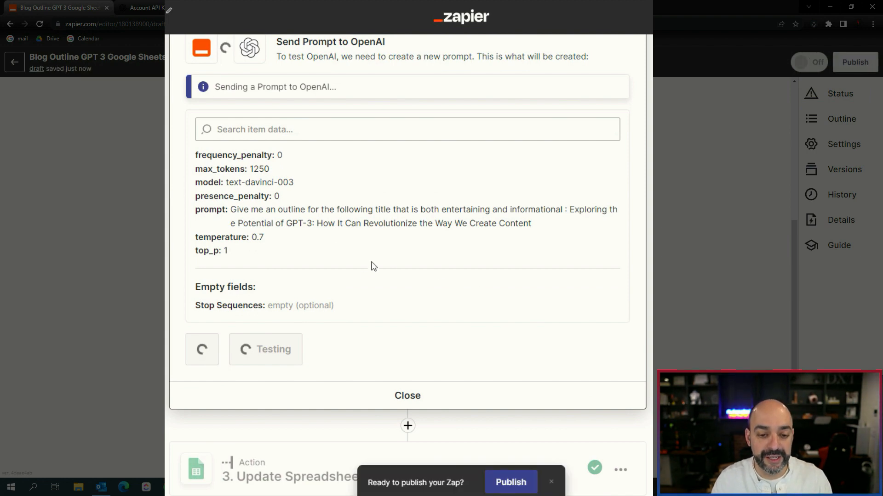
scroll(322, 265, down, 10)
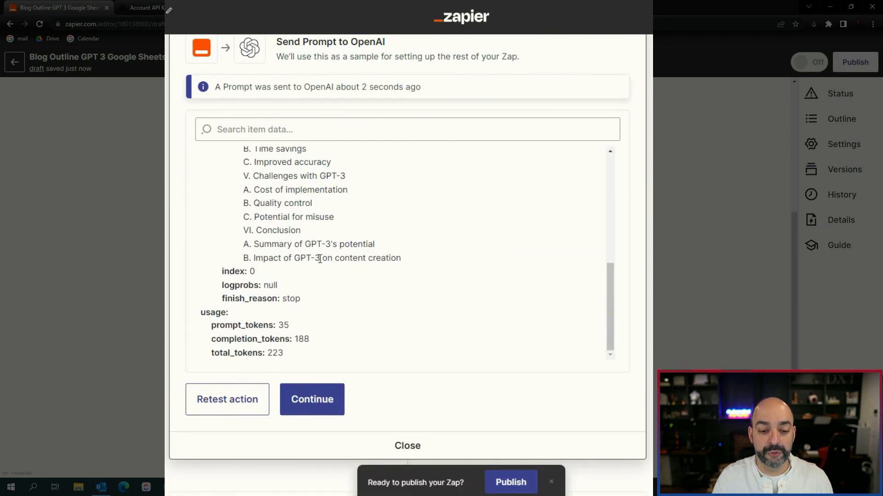
scroll(395, 250, up, 6)
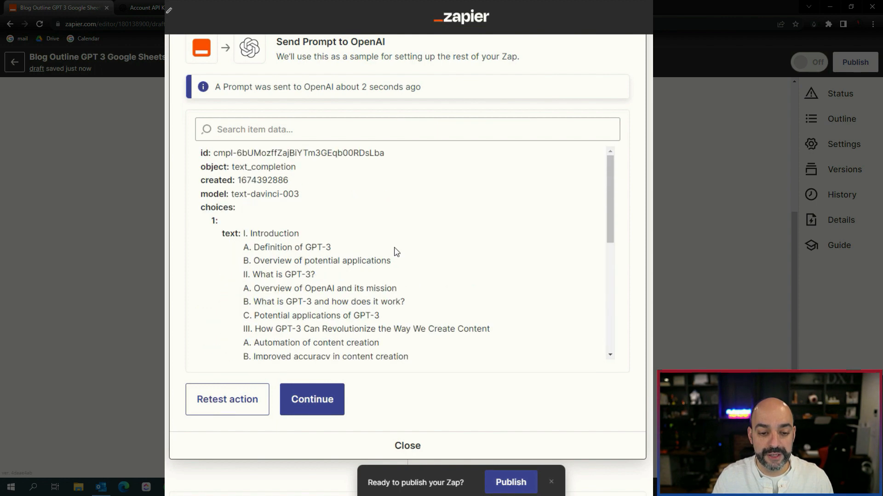
scroll(390, 248, down, 2)
scroll(414, 248, down, 6)
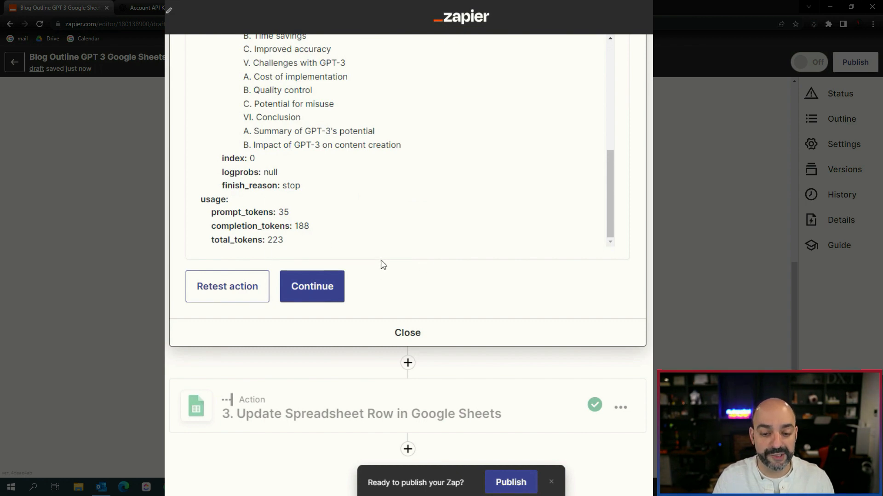
- Continue to the Update Spreadsheet Row action's setup and set its worksheet to Blog Outline - Prompt.response
click(320, 291)
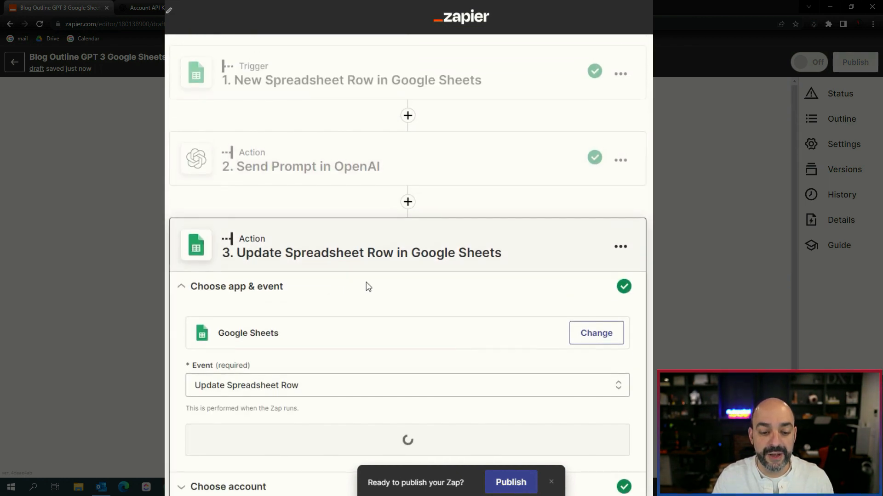
click(368, 294)
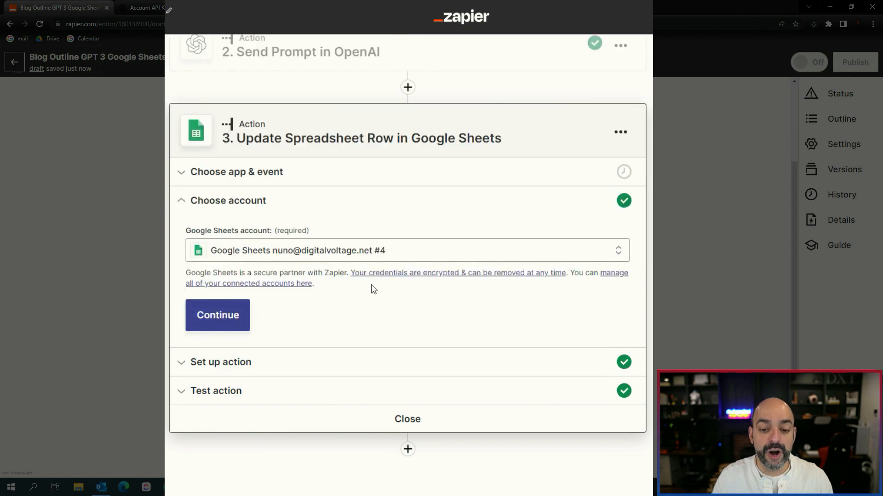
click(213, 318)
scroll(331, 301, down, 2)
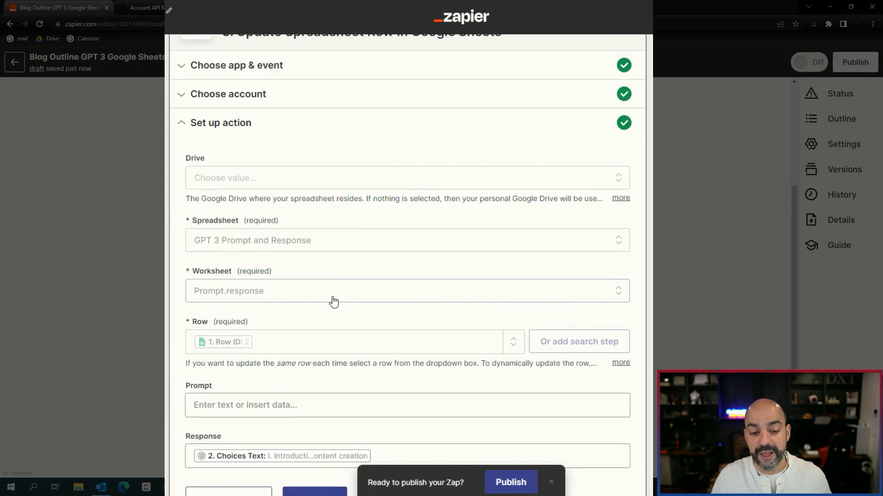
click(335, 247)
click(274, 296)
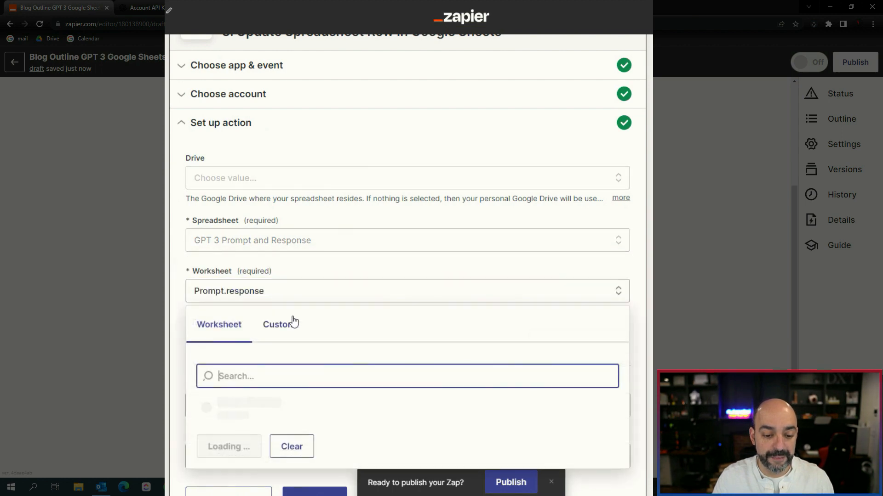
scroll(316, 350, down, 2)
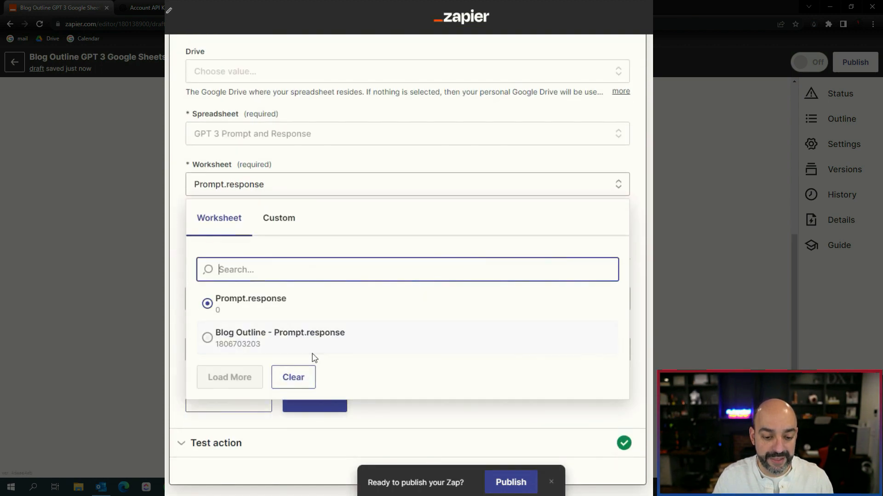
click(275, 352)
- Set the row to update to a custom value using the trigger's Row ID
click(230, 250)
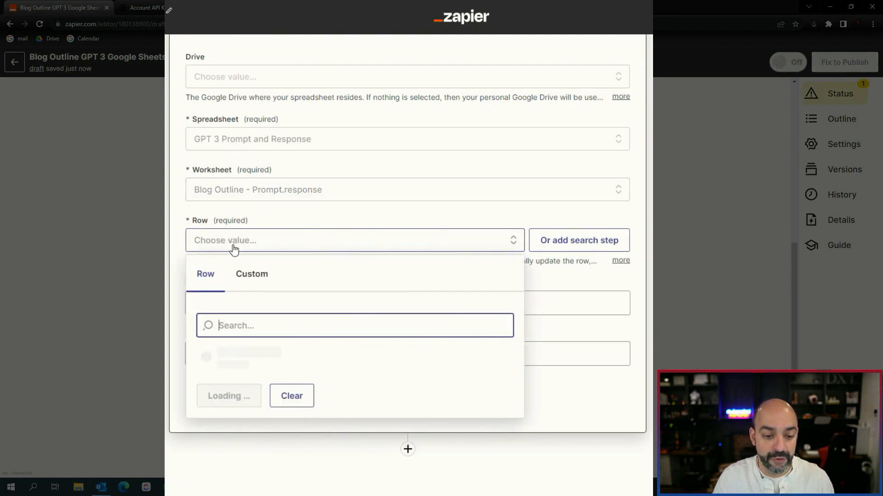
click(256, 282)
click(249, 358)
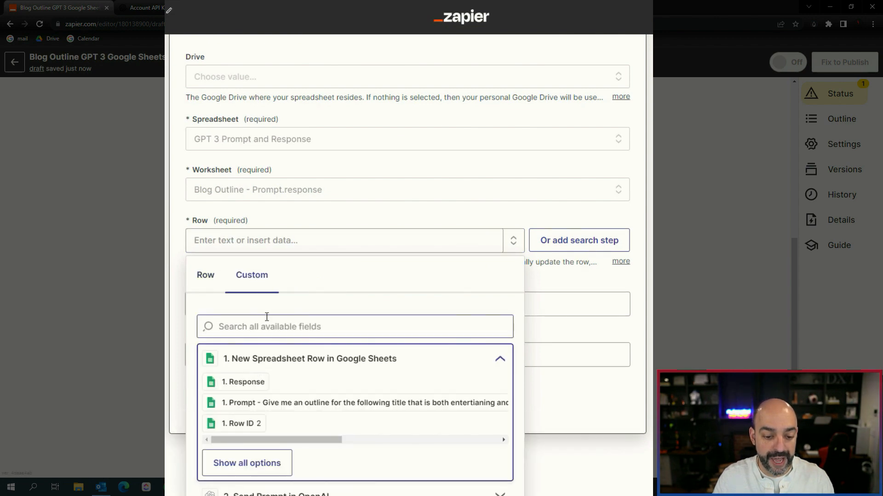
scroll(262, 382, down, 1)
click(252, 405)
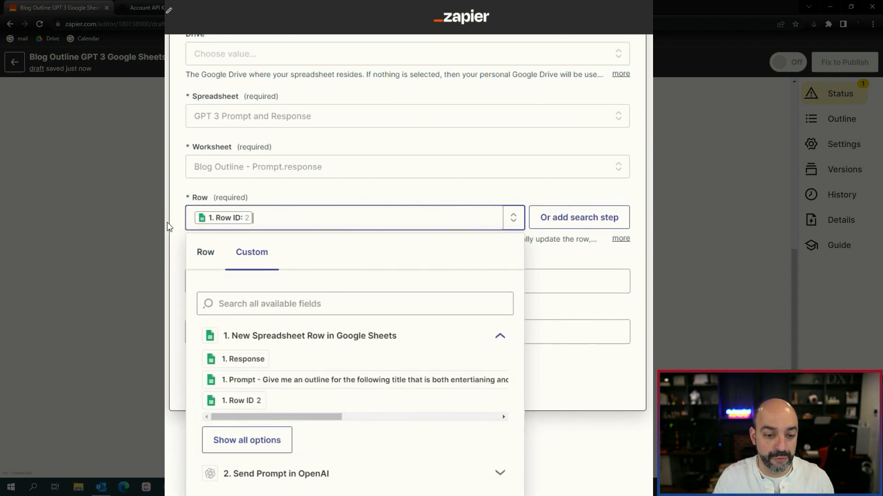
click(175, 221)
- Set the Update Spreadsheet Row action's Response to the Send Prompt step's Choices Text and test the action
scroll(203, 307, down, 1)
click(386, 331)
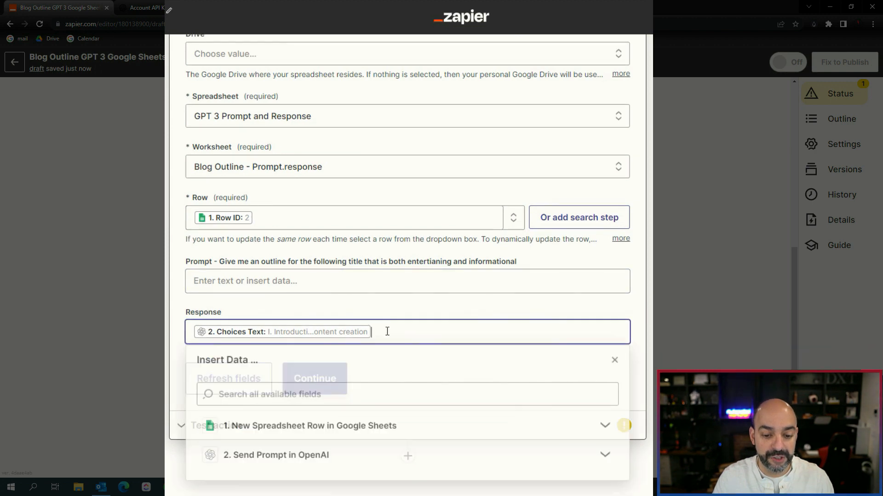
key(BackSpace)
click(256, 455)
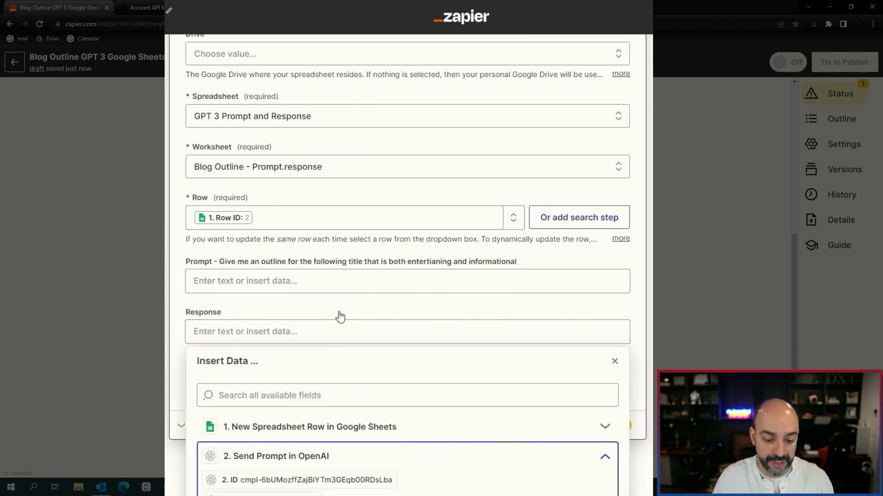
scroll(329, 460, down, 3)
click(247, 468)
scroll(285, 405, down, 5)
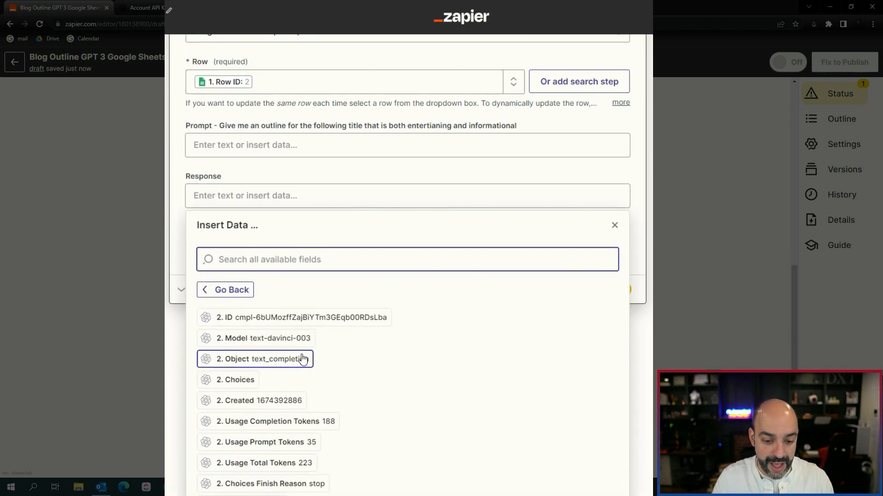
click(311, 474)
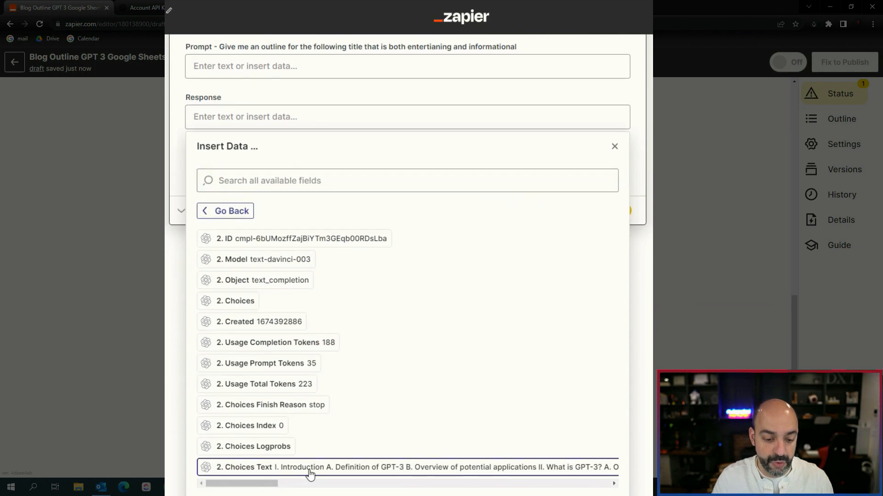
click(178, 170)
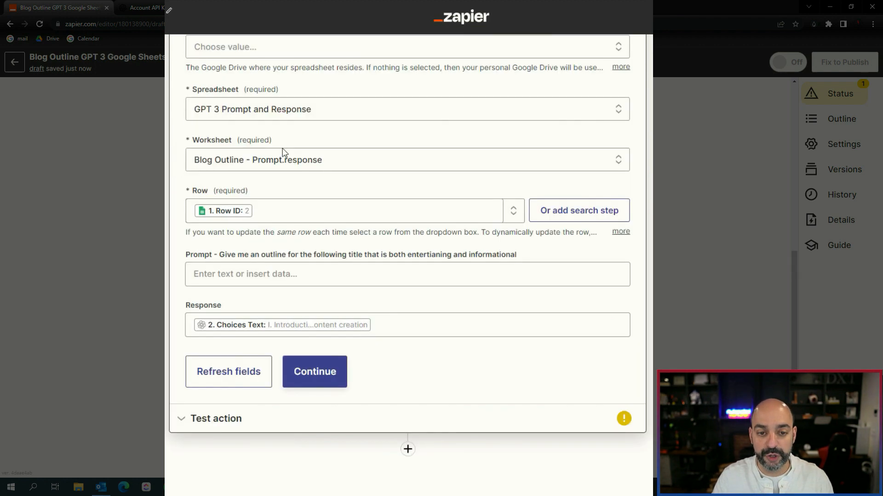
click(332, 381)
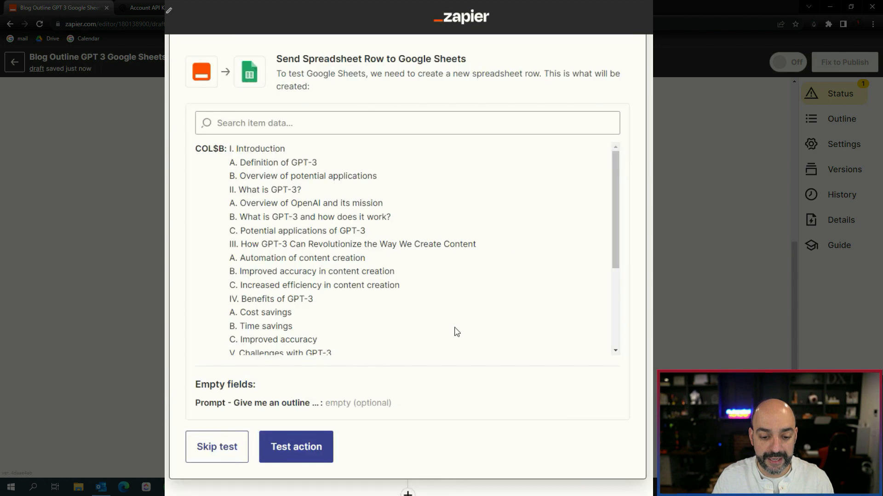
click(309, 453)
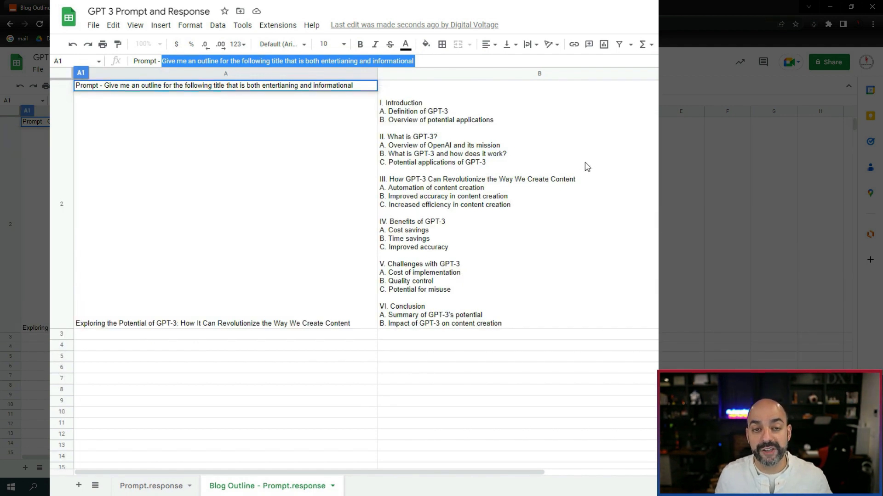
- Duplicate the Blog Outline - Prompt.response sheet and rename the copy as Blog Content - Prompt.response
click(332, 486)
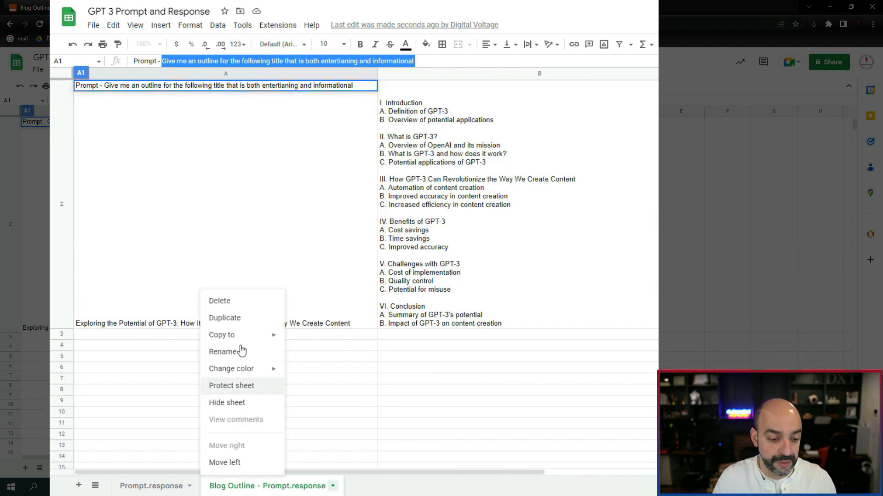
click(224, 318)
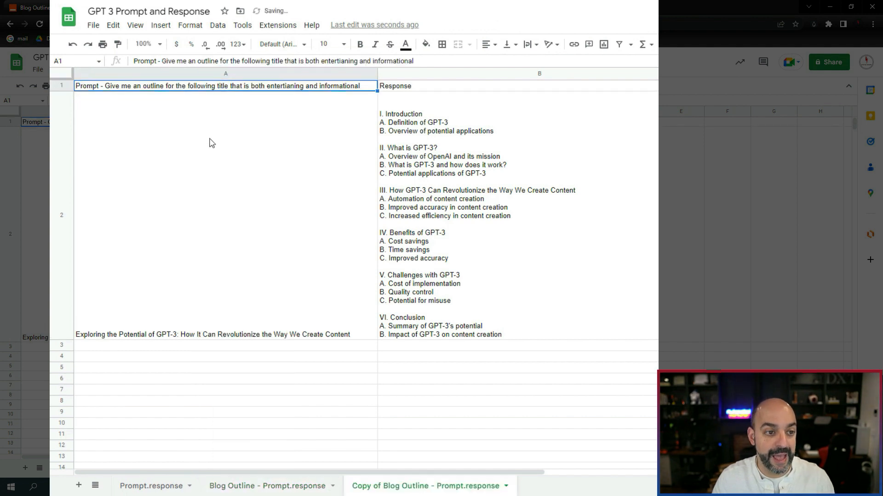
right_click(404, 489)
click(374, 351)
click(390, 486)
drag(429, 487, 353, 480)
text(Blo)
text(g Content)
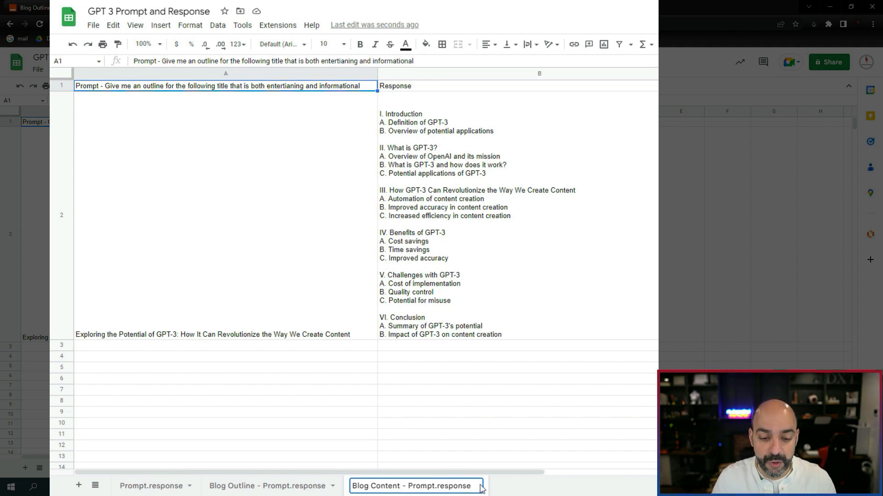
- Clear the copied outline and blog title from row 2 of the Blog Content sheet
click(545, 181)
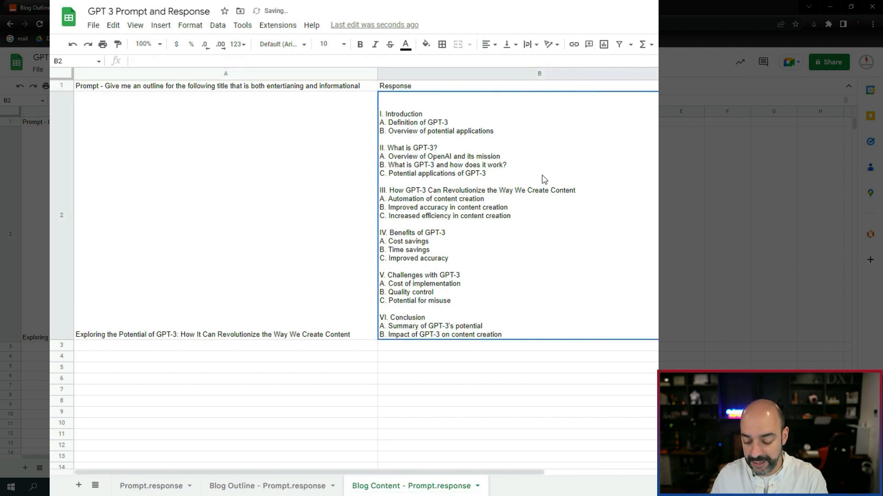
key(Delete)
click(289, 98)
key(Delete)
- Change the heading in cell A1 to "Prompt - write a blog article using the following outline and make it original"
click(324, 87)
key(Return)
drag(443, 64, 161, 64)
text(write a blog article using thi)
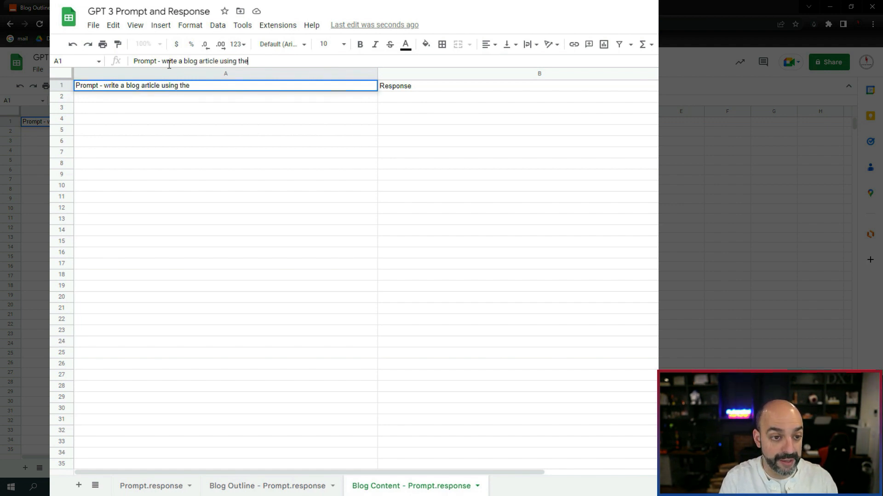
text( following outline and make it orig)
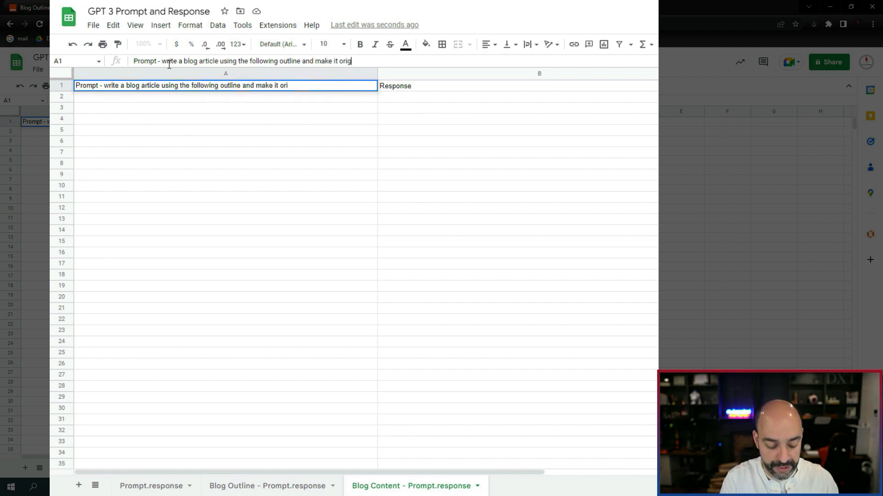
text(inal)
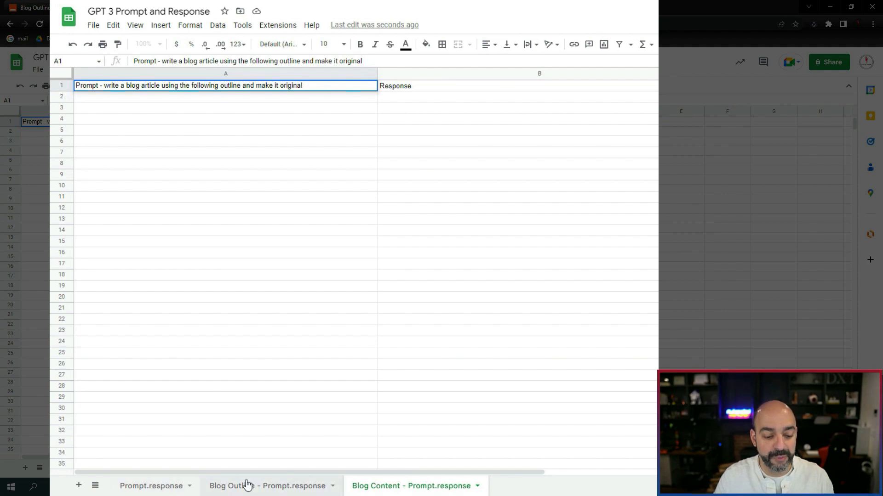
click(321, 142)
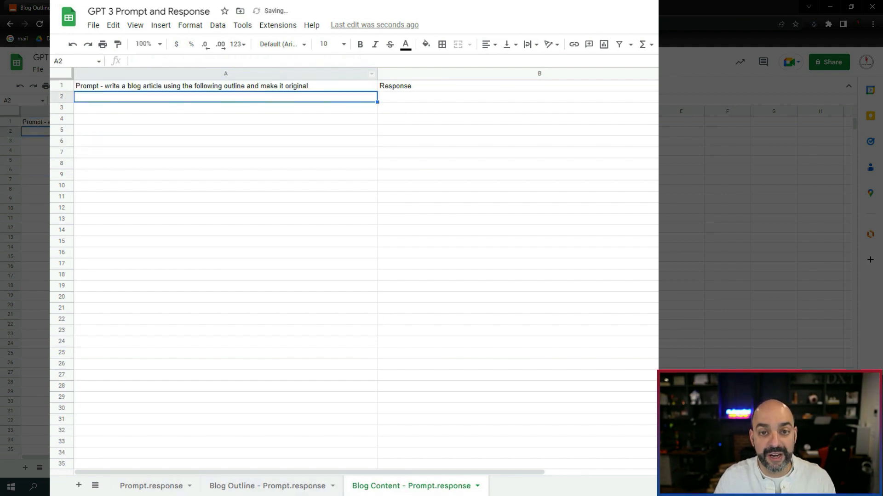
- Switch back to Zapier, publish the Blog Outline GPT 3 Google Sheets Zap and return to the list of Zaps
click(171, 8)
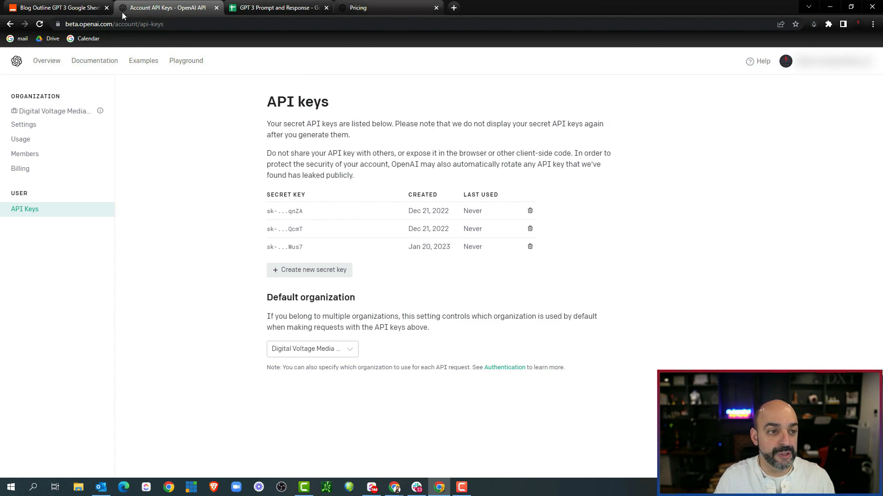
click(82, 8)
scroll(366, 288, down, 3)
click(321, 414)
click(469, 282)
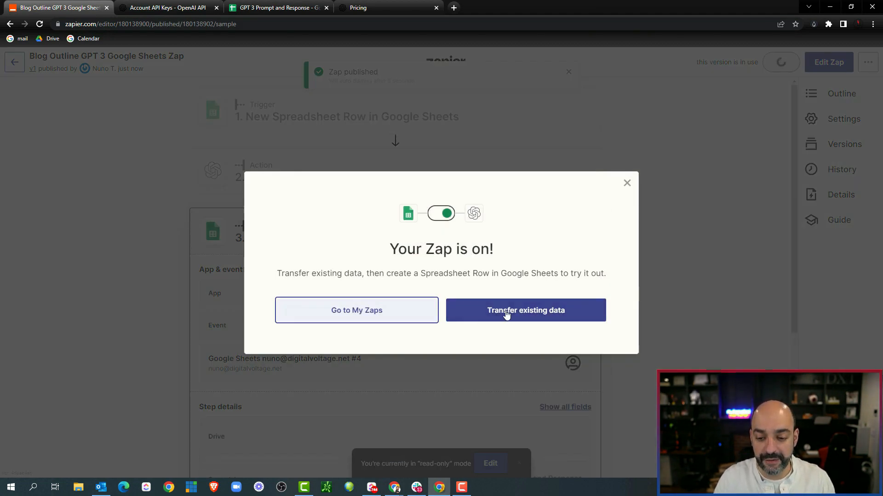
click(398, 312)
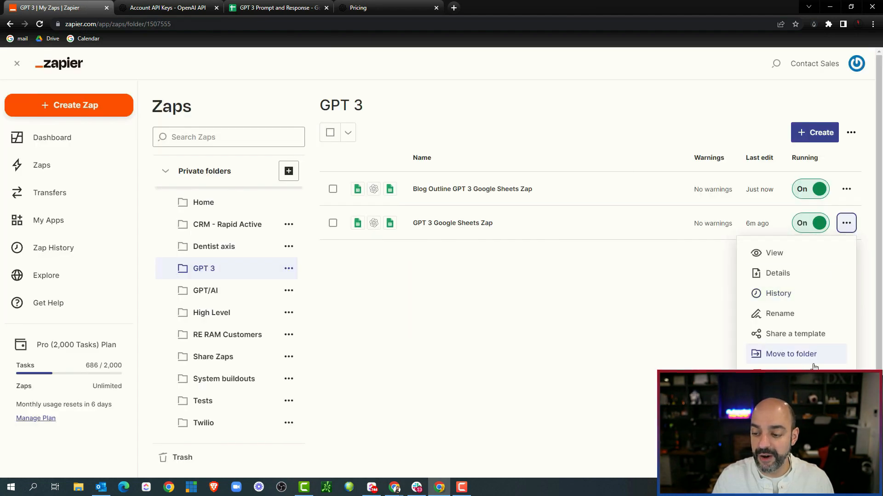
- Duplicate the GPT 3 Google Sheets Zap and rename the copy as Blog - GPT 3 Google Sheets Zap
key(Escape)
click(462, 257)
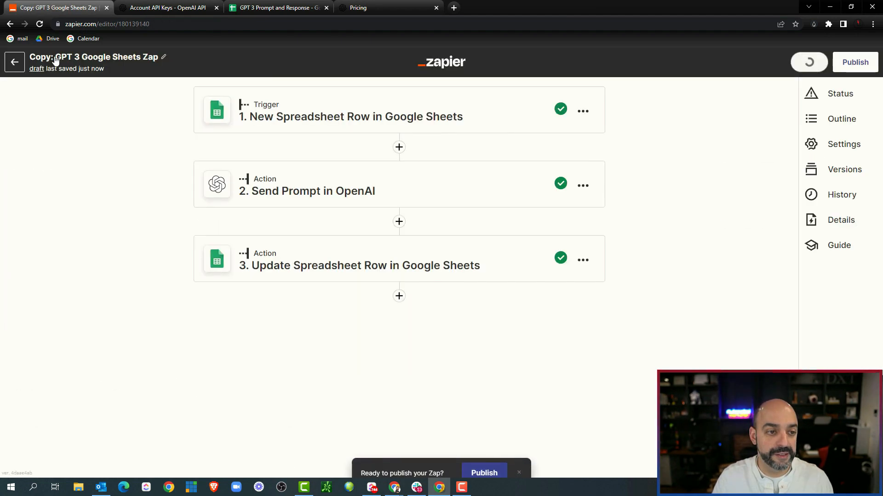
click(55, 59)
click(53, 57)
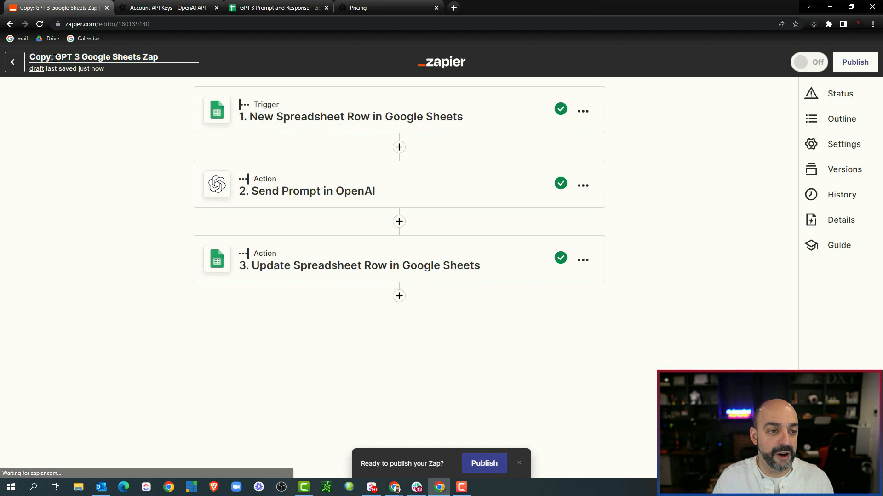
drag(54, 57, 28, 60)
text(Blog Art)
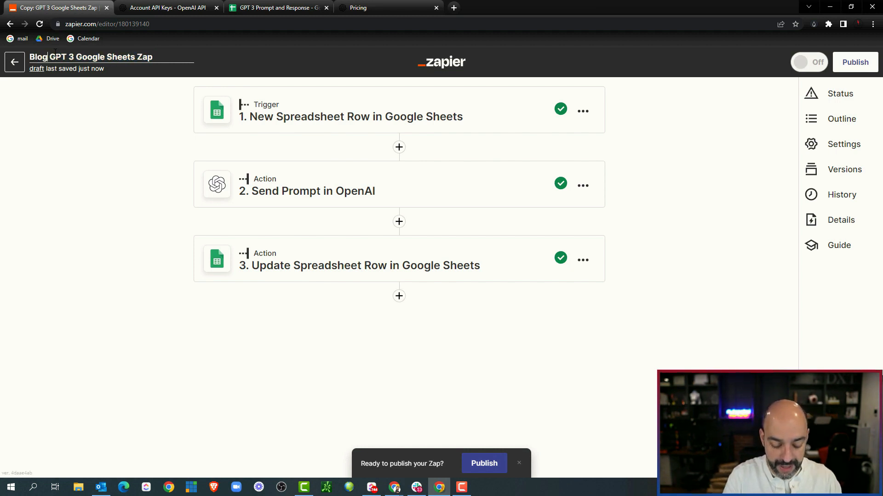
key(BackSpace)
key(BackSpace)
key(BackSpace)
text(-)
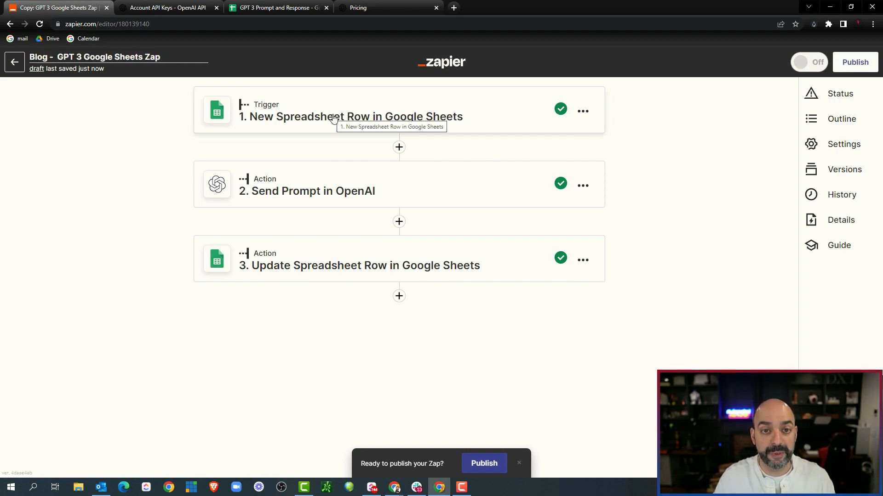
- Set the New Spreadsheet Row trigger's worksheet to Blog Content - Prompt.response and continue to its test
click(348, 115)
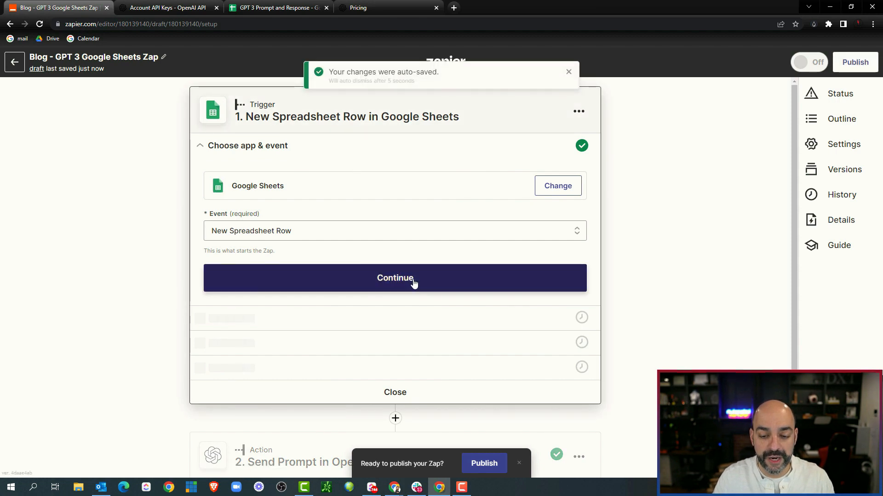
click(412, 279)
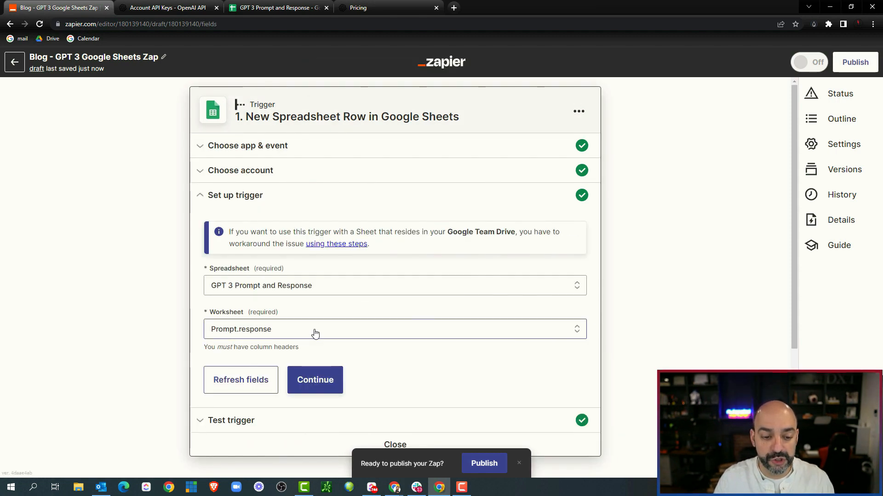
click(316, 332)
scroll(313, 345, down, 3)
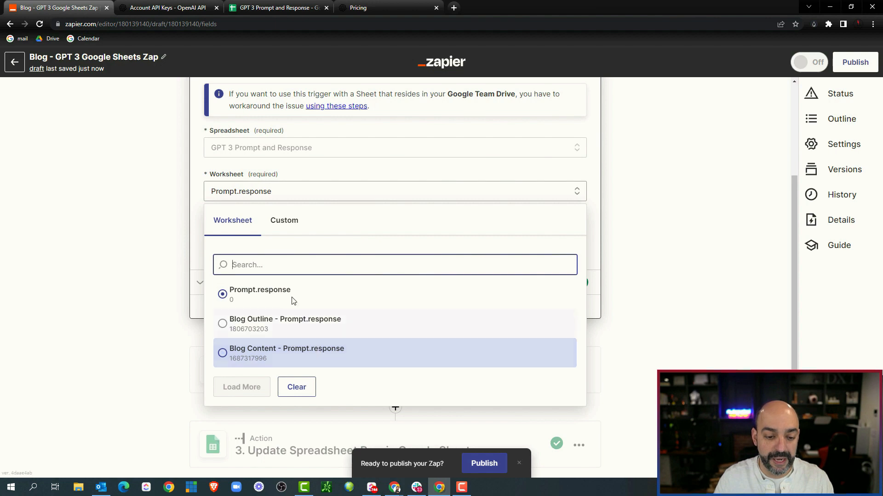
click(302, 352)
click(315, 243)
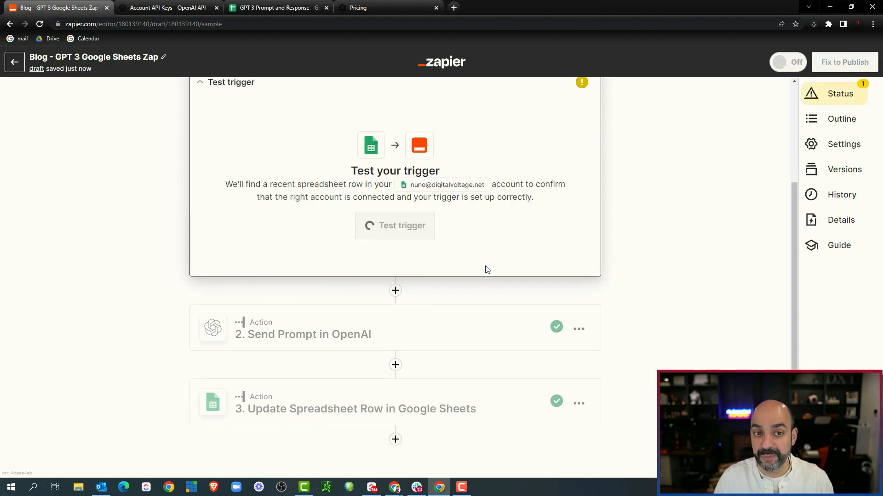
- In Google Sheets, copy the generated outline from the Blog Outline sheet into cell A2 of the Blog Content sheet
click(299, 8)
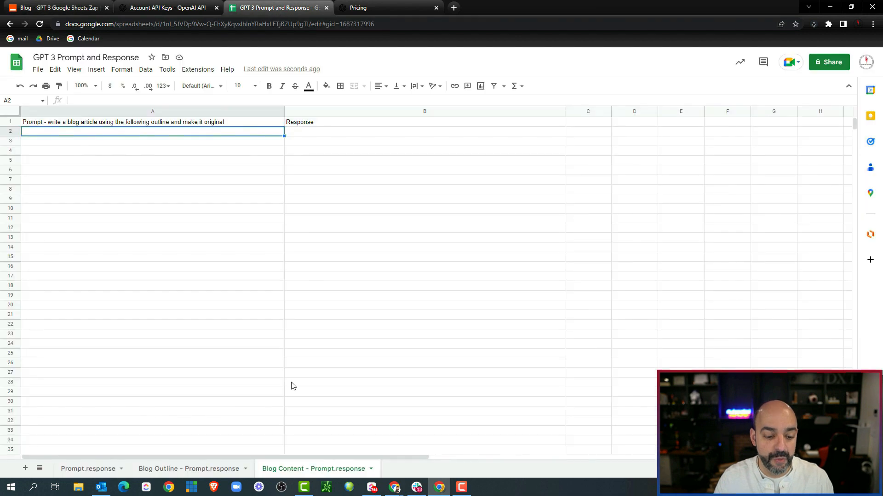
click(180, 468)
click(376, 287)
right_click(376, 286)
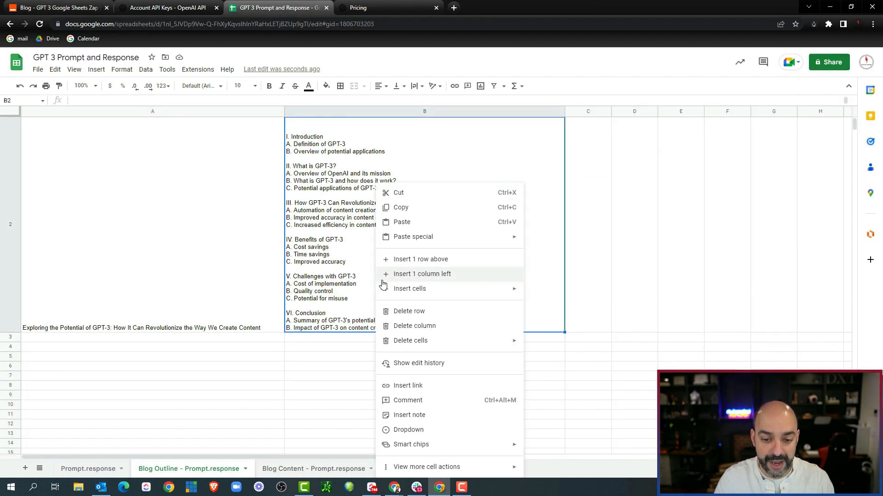
click(400, 208)
click(314, 468)
right_click(188, 132)
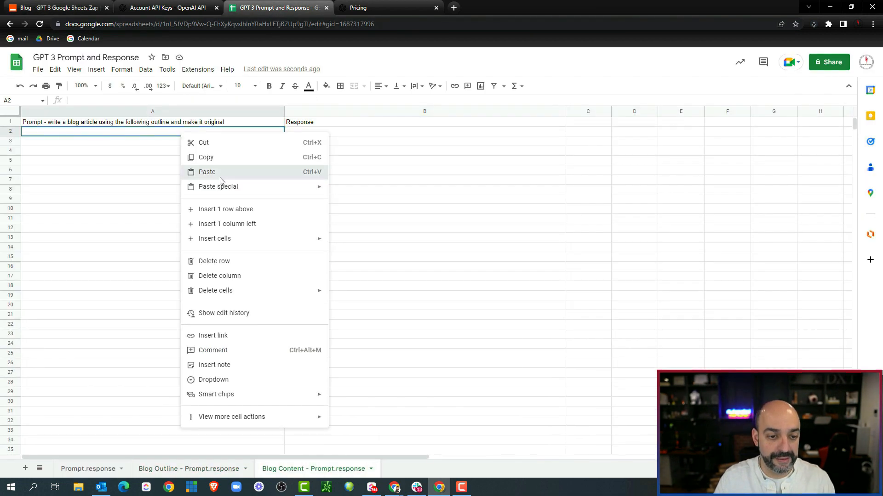
click(216, 177)
drag(188, 366, 189, 375)
click(201, 397)
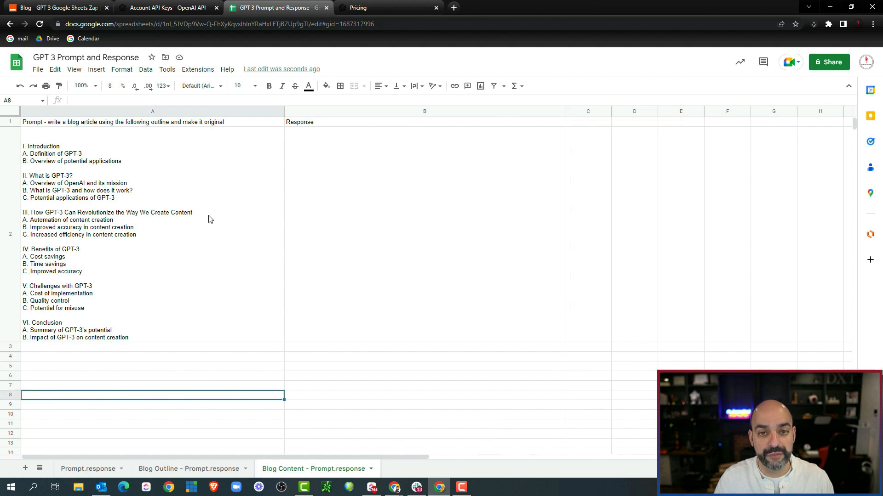
- Switch back to Zapier and test the trigger, retrying until it retrieves the outline row
click(69, 8)
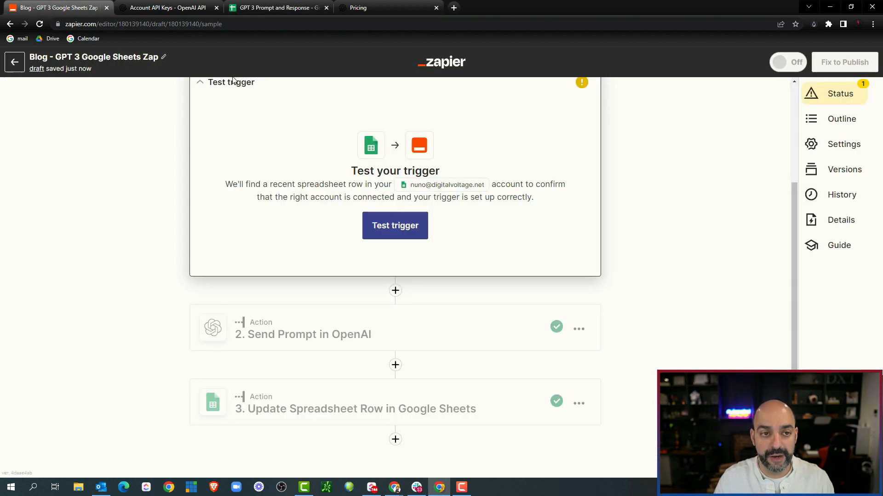
scroll(322, 206, up, 2)
click(395, 316)
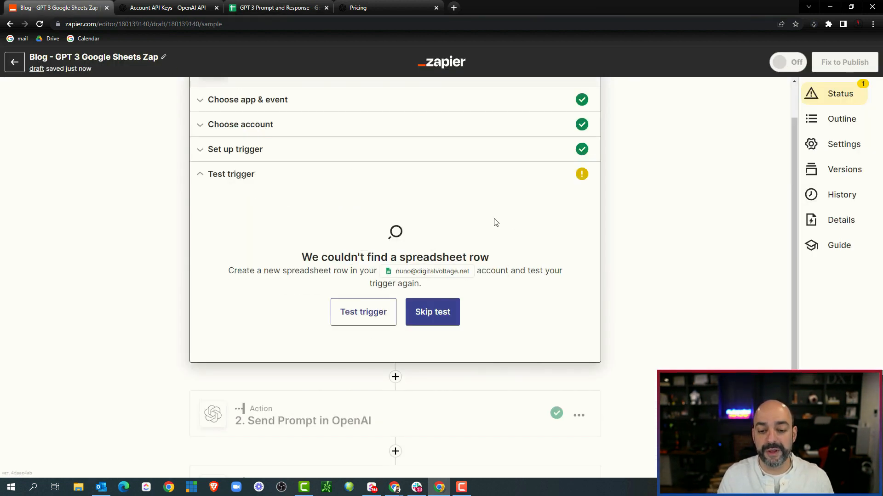
click(360, 318)
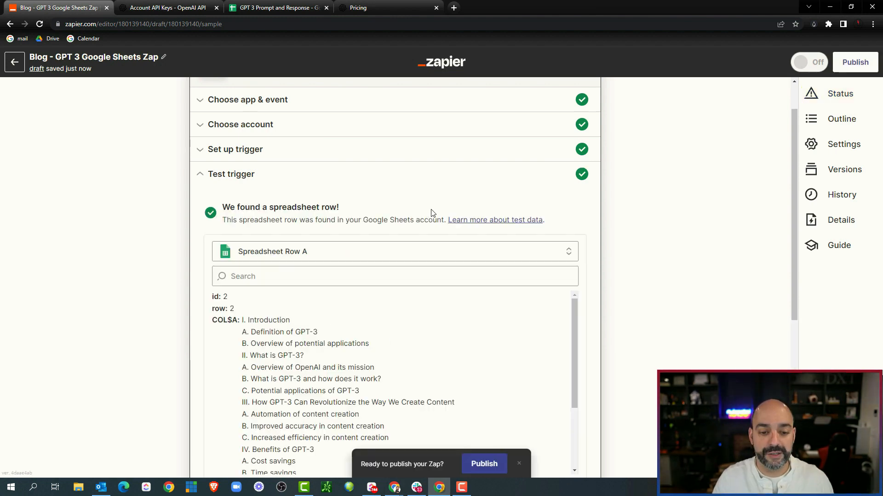
scroll(449, 213, down, 5)
- Continue to the setup of the OpenAI Send Prompt action and open its Prompt field for editing
click(440, 232)
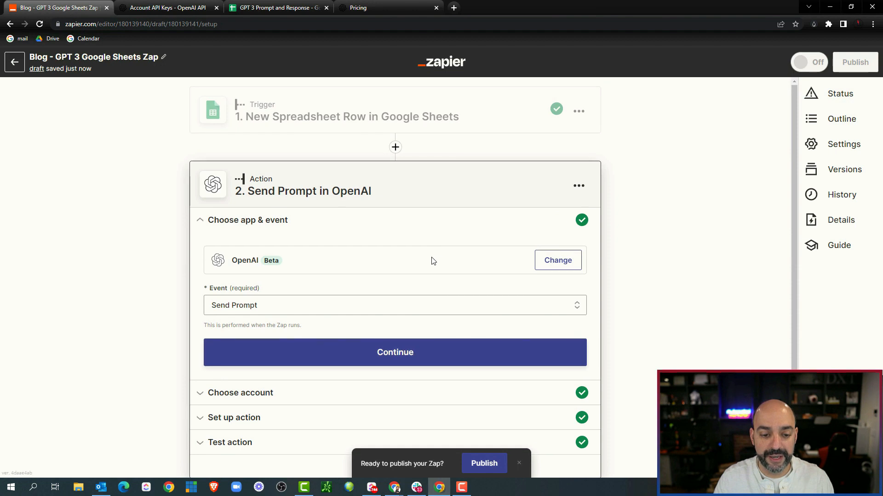
click(379, 222)
click(237, 246)
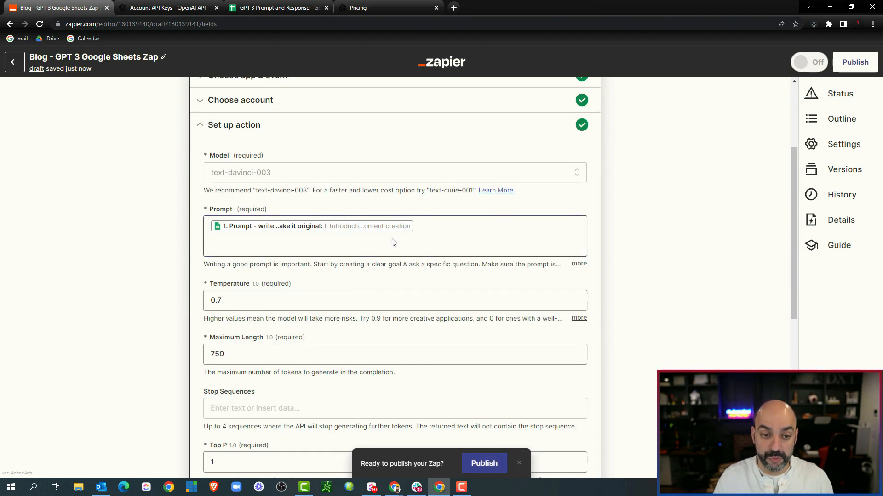
click(424, 229)
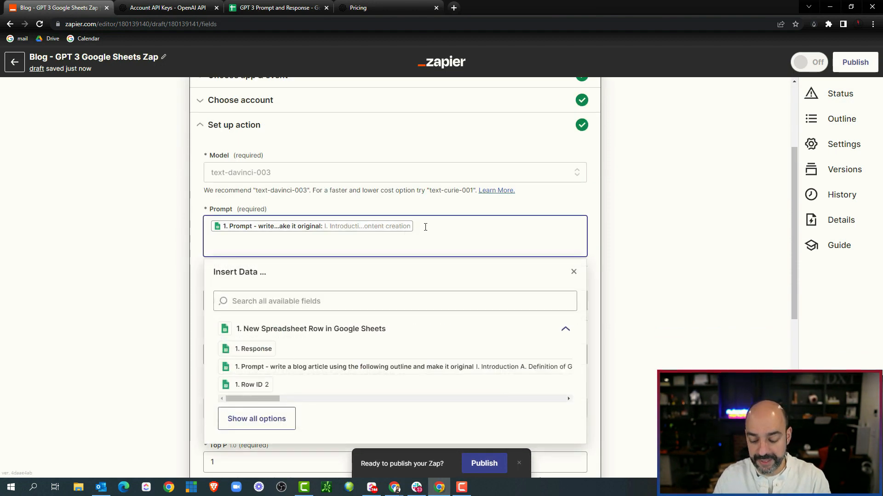
click(257, 419)
- In Google Sheets, copy "write a blog article using the following outline and make it original" from cell A1 of the Blog Content sheet
click(251, 7)
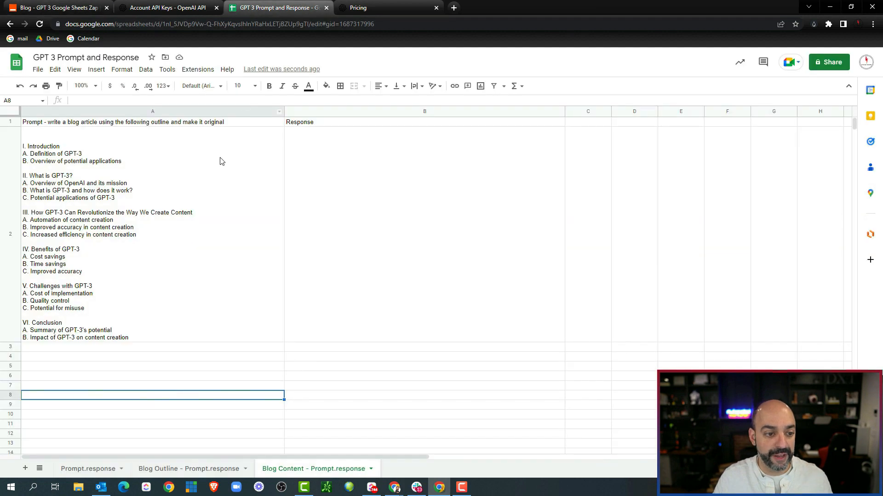
double_click(221, 122)
drag(221, 122, 49, 121)
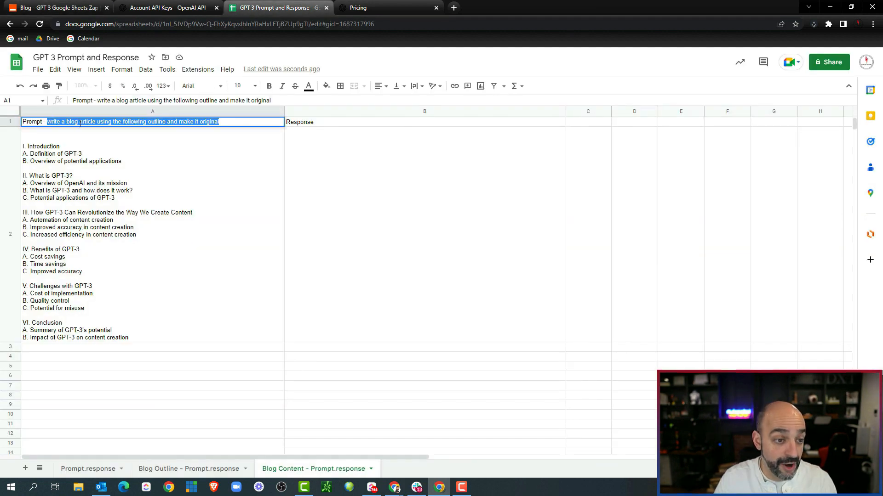
right_click(91, 122)
click(153, 153)
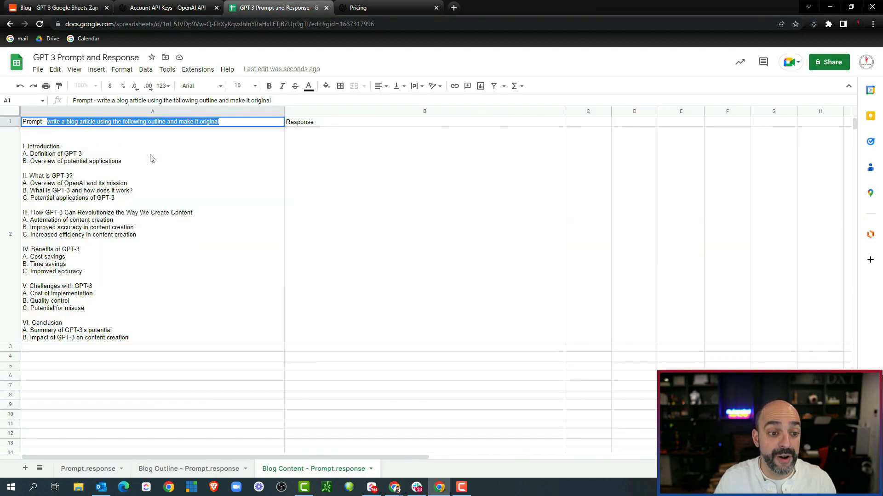
- Switch back to Zapier and insert "write a blog article using the following outline and make it original:" before the field in the prompt
click(169, 8)
click(69, 8)
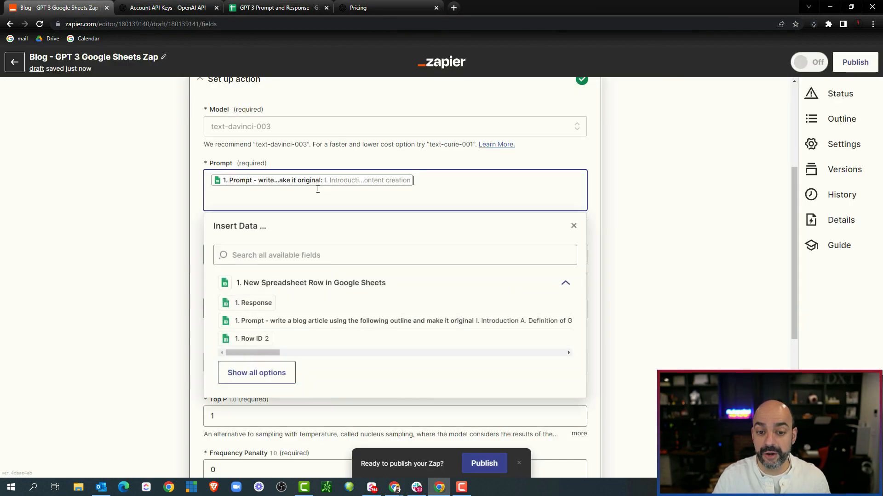
click(210, 150)
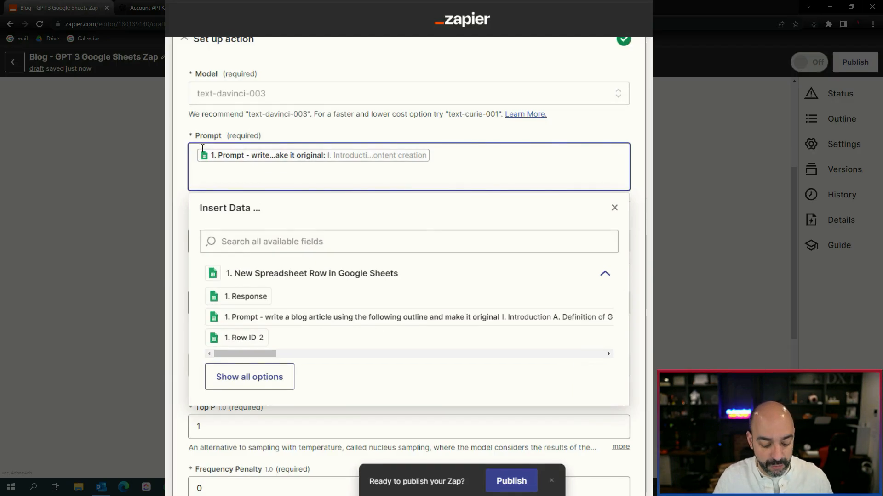
key(ctrl+v)
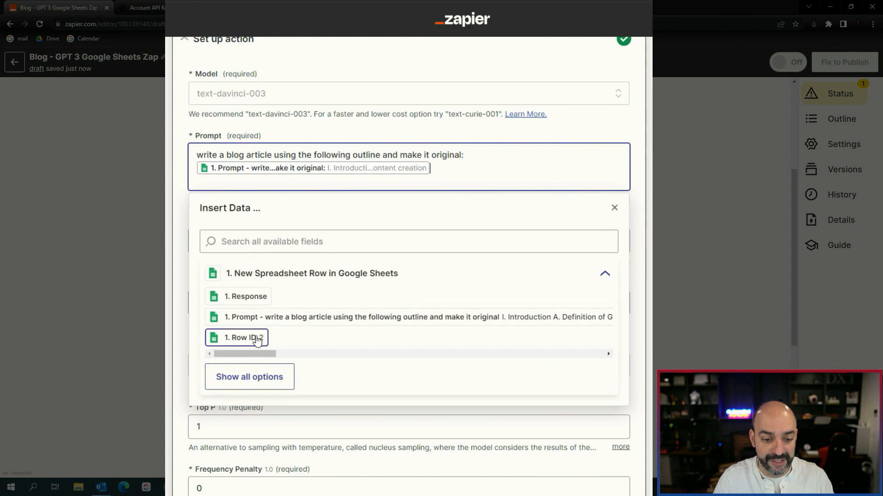
- Remove the outline field from the prompt and reinsert the spreadsheet row's Prompt field after the instruction text
drag(451, 162, 446, 170)
click(446, 170)
key(BackSpace)
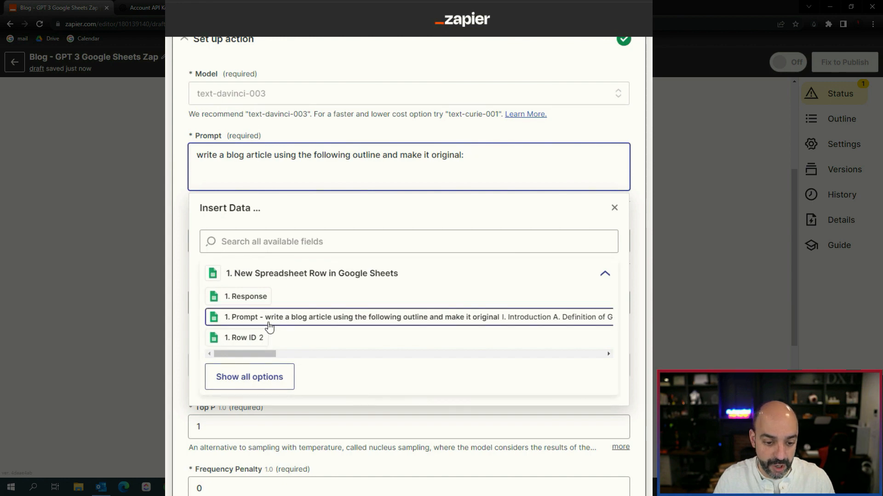
scroll(268, 325, down, 2)
click(288, 212)
click(355, 168)
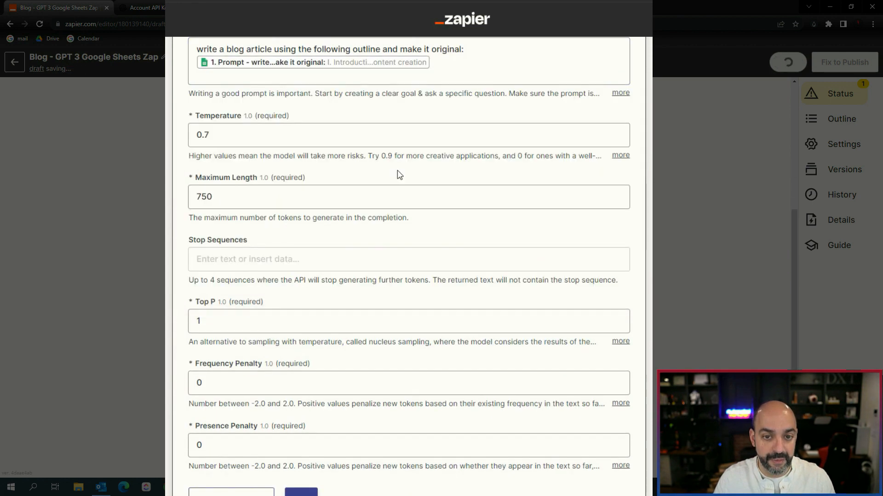
scroll(357, 191, up, 2)
- Set the Send Prompt action's maximum length to 3000 tokens
click(244, 300)
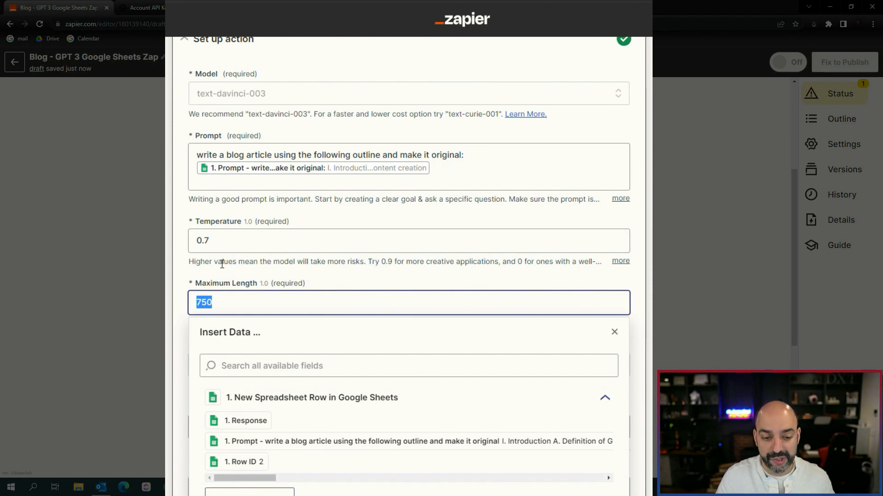
text(3000)
click(222, 263)
scroll(353, 266, down, 5)
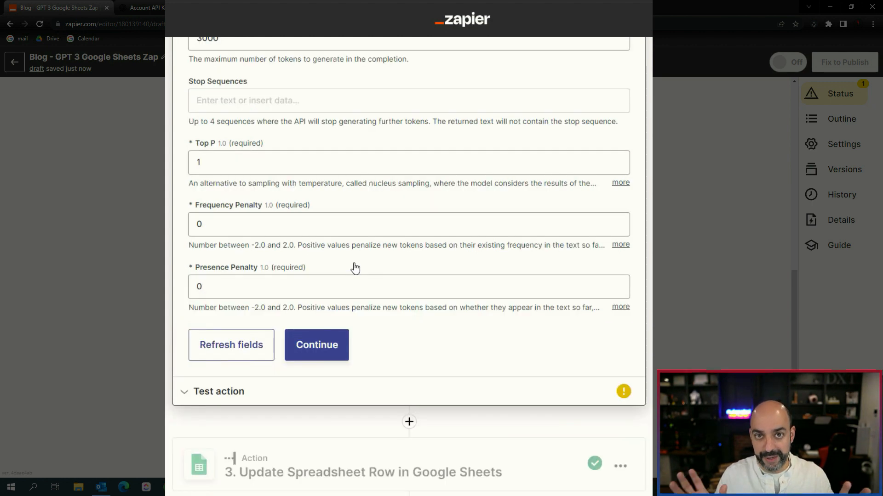
scroll(318, 221, up, 1)
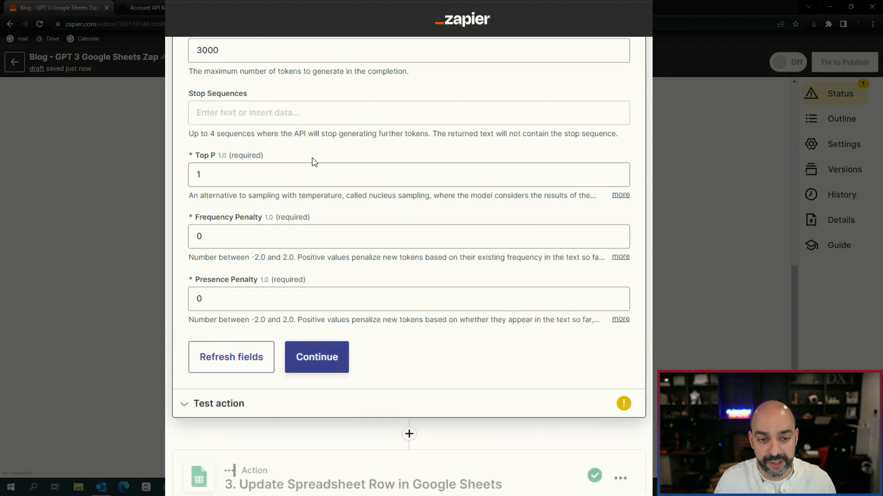
- Test the Send Prompt action, review the generated article, and continue to the Update Spreadsheet Row action
scroll(324, 272, down, 2)
click(329, 290)
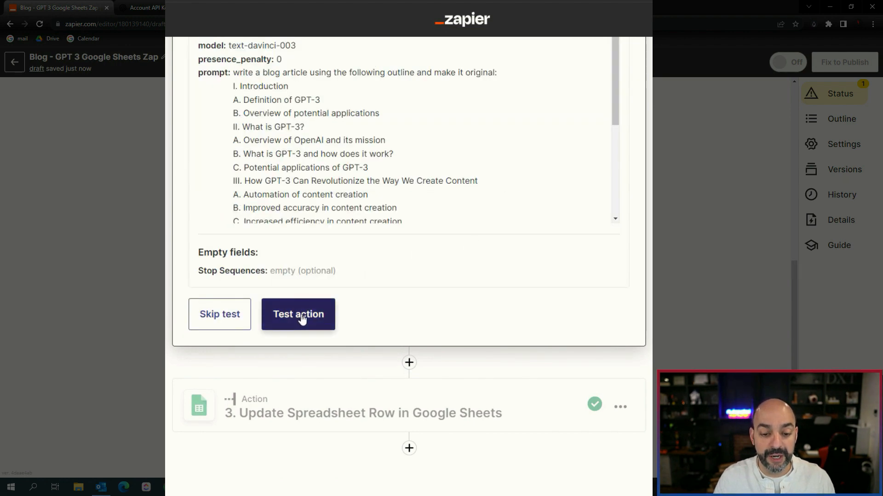
click(301, 317)
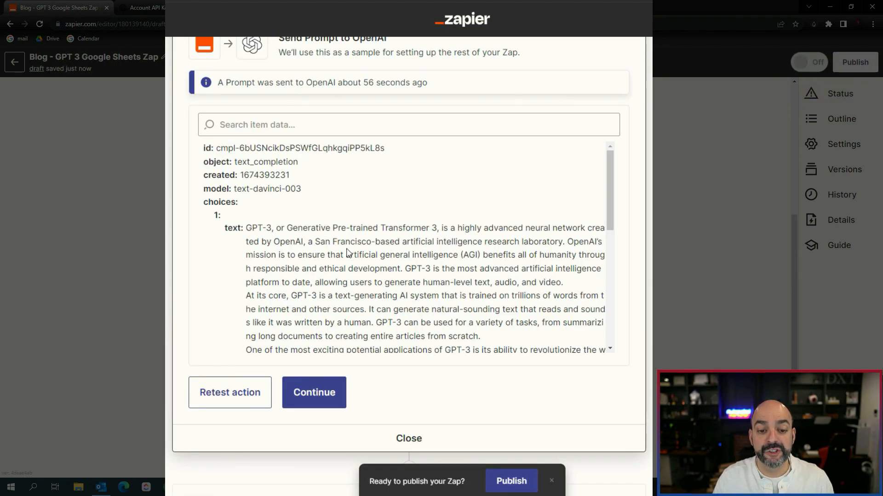
scroll(396, 241, down, 5)
scroll(396, 241, down, 5)
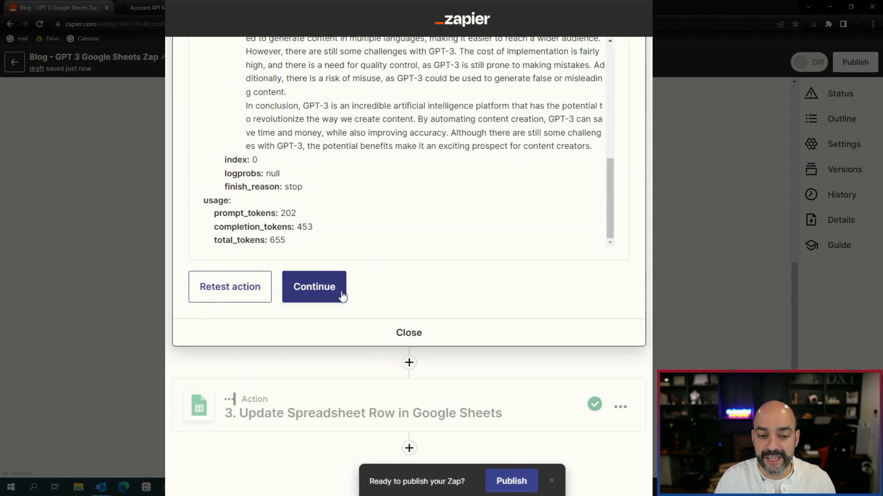
click(333, 298)
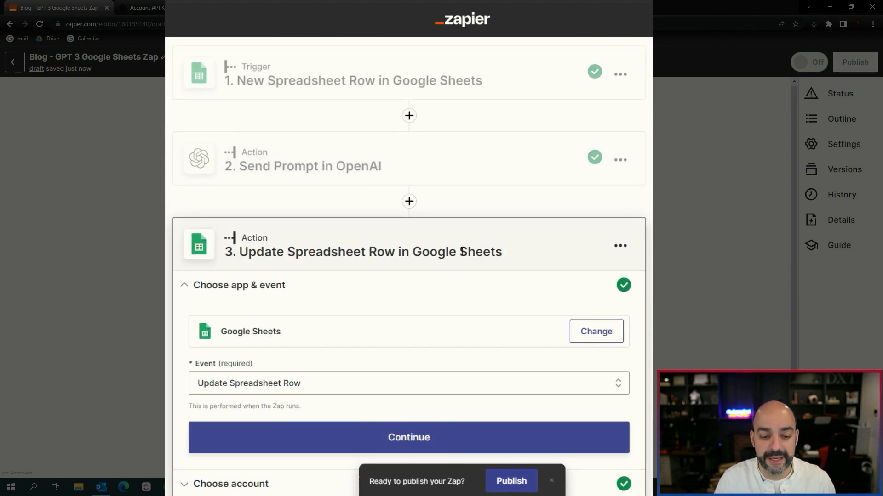
- Set the Update Spreadsheet Row action's worksheet to Blog Content - Prompt.response
click(385, 292)
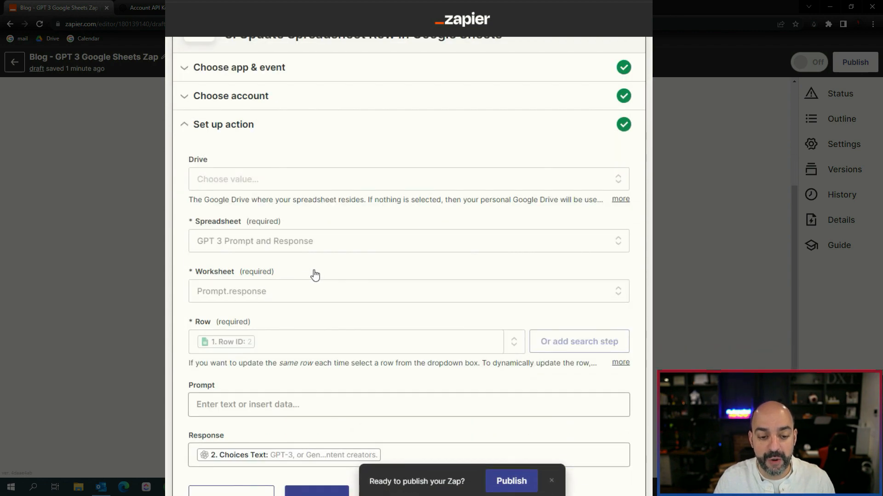
scroll(308, 278, down, 2)
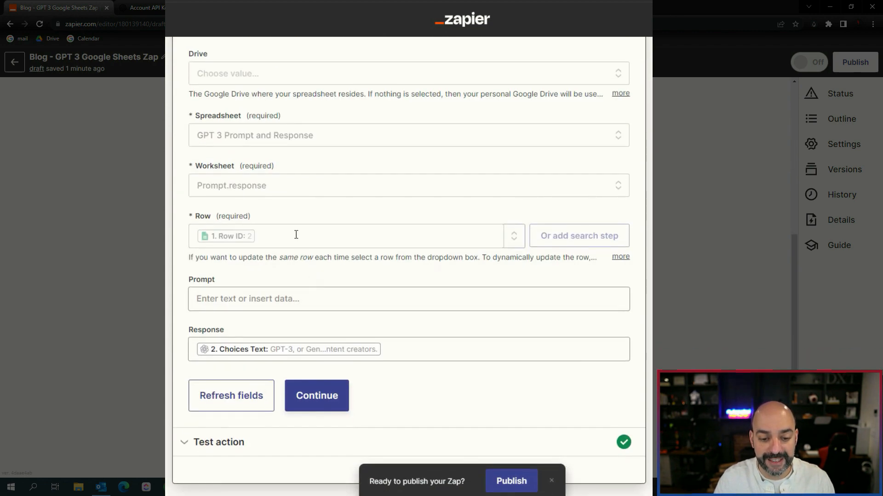
scroll(305, 227, up, 2)
click(316, 292)
scroll(301, 351, down, 3)
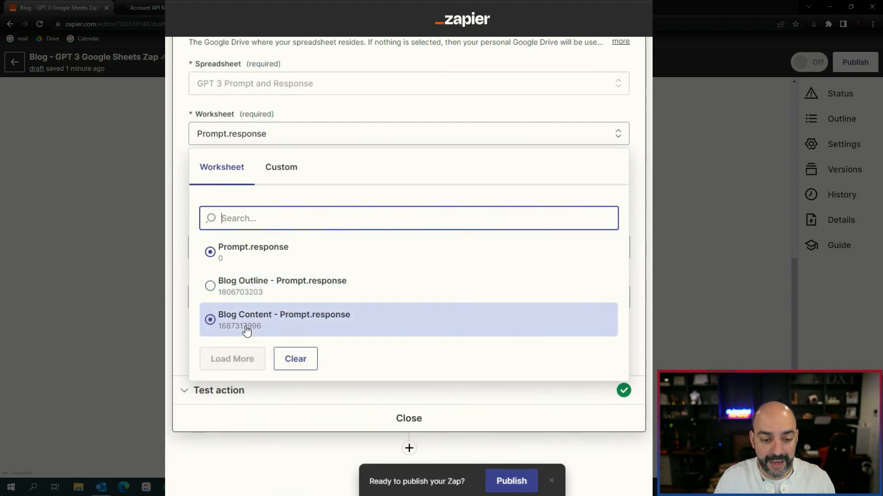
click(246, 326)
- Set the Row to a custom value using the Row ID from the New Spreadsheet Row trigger
click(261, 244)
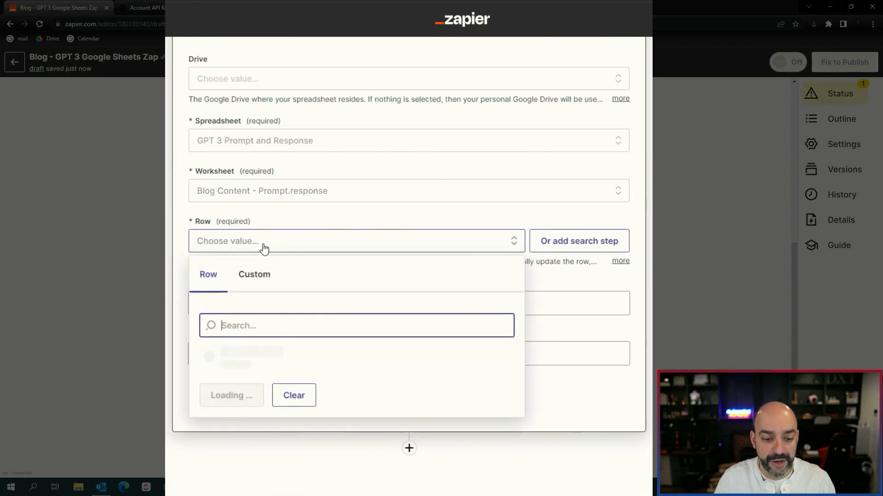
click(263, 288)
click(264, 362)
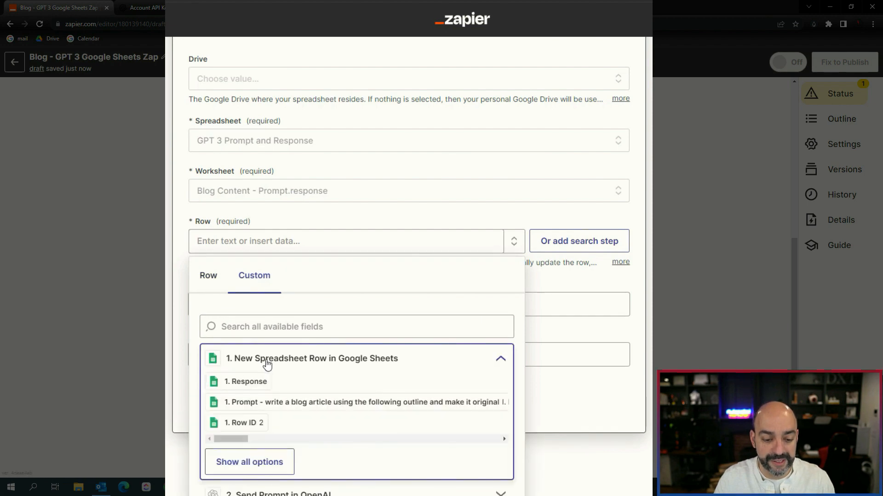
click(260, 421)
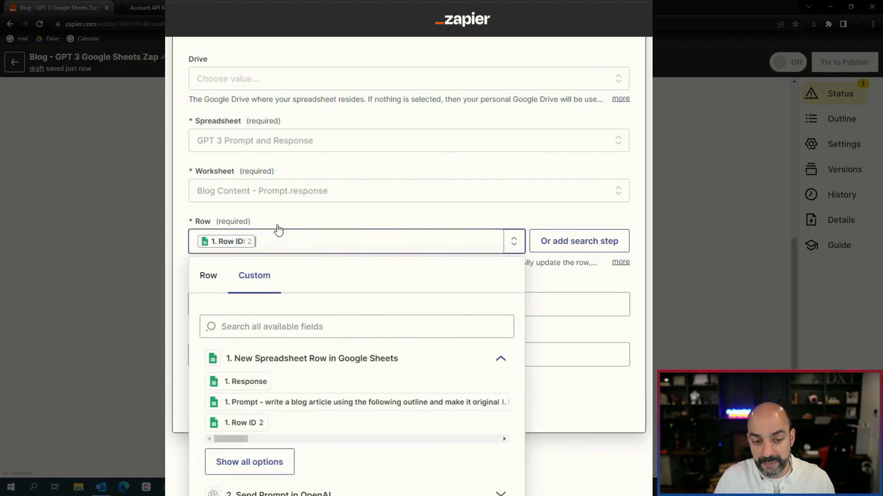
click(176, 204)
- Check the Response field's mapping to OpenAI's Choices Text and test the Update Spreadsheet Row action
click(412, 325)
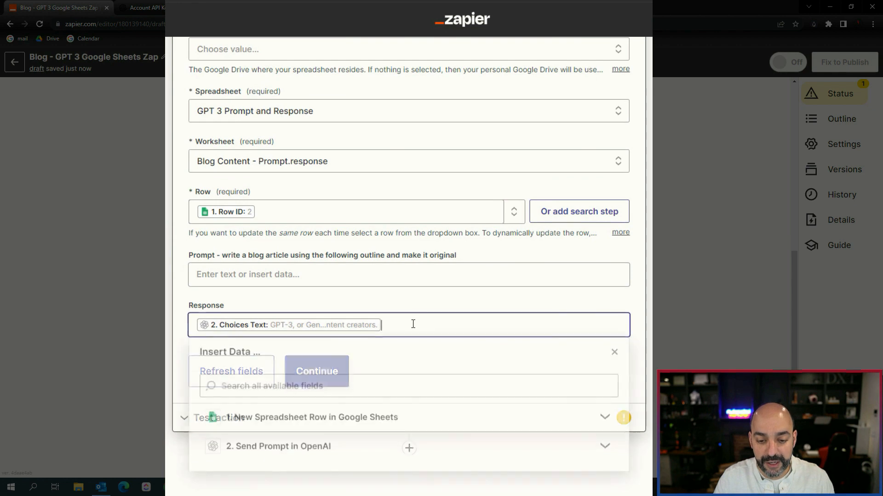
click(353, 448)
scroll(364, 305, down, 2)
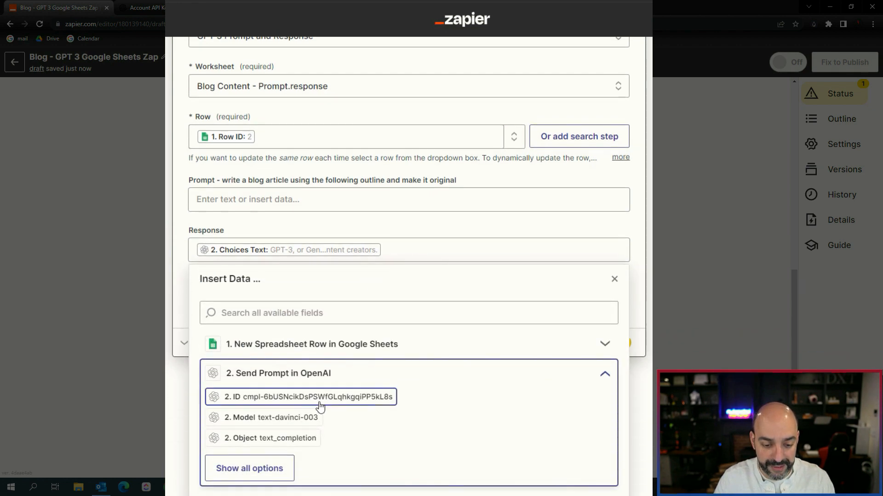
click(255, 468)
scroll(400, 311, down, 3)
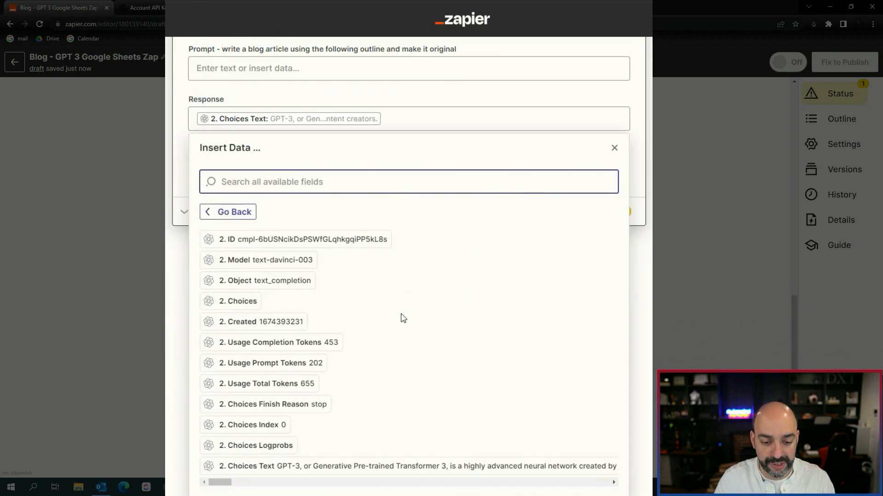
click(187, 139)
click(320, 374)
click(298, 460)
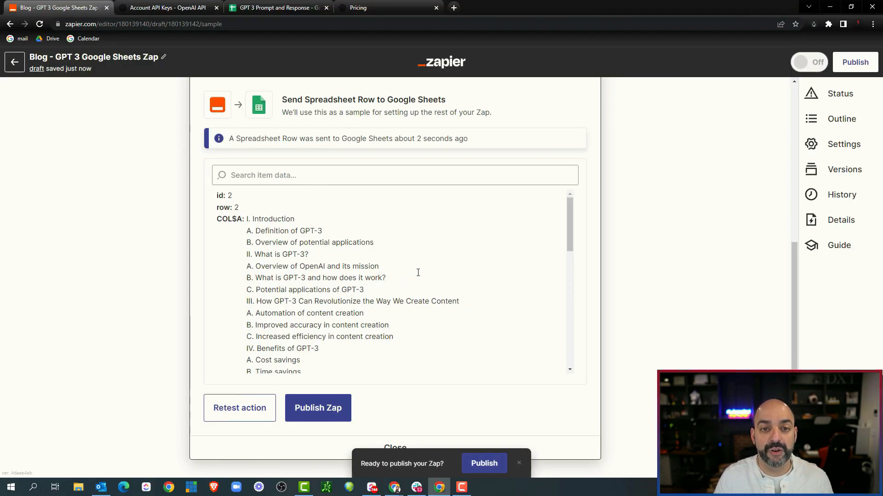
- In Google Sheets, review the Response cells on the Blog Content, Prompt.response and Blog Outline sheets
click(255, 9)
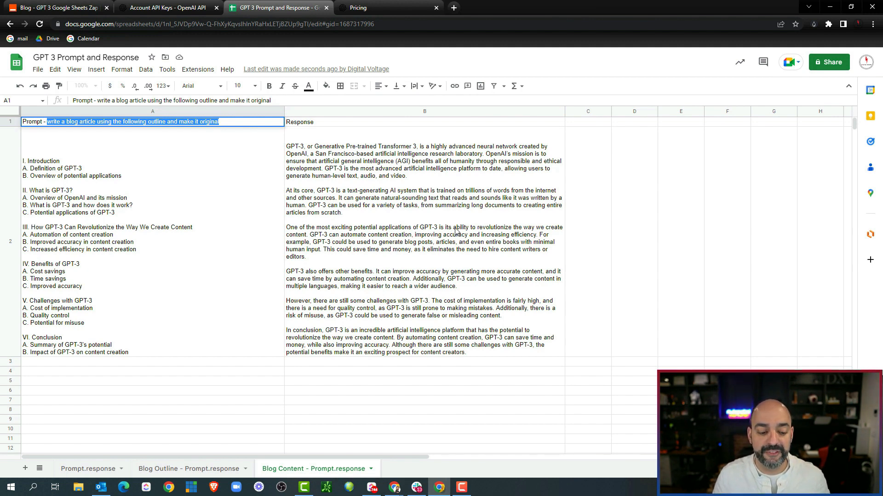
click(110, 469)
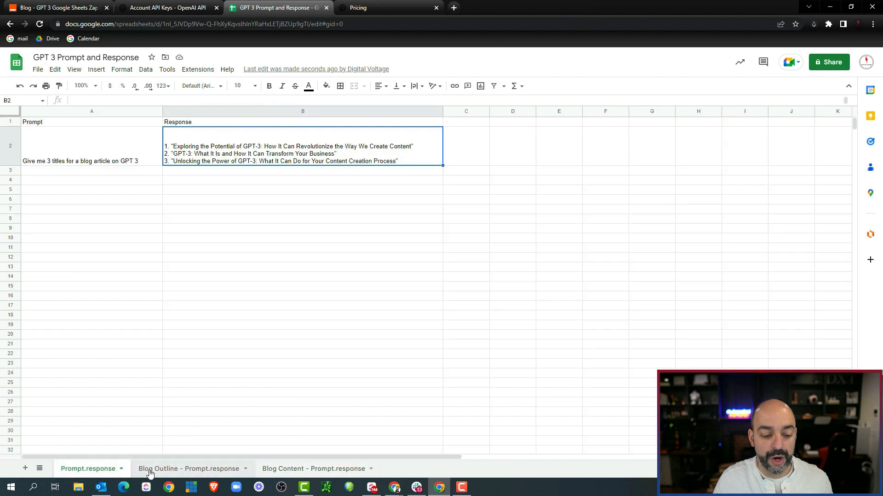
click(191, 470)
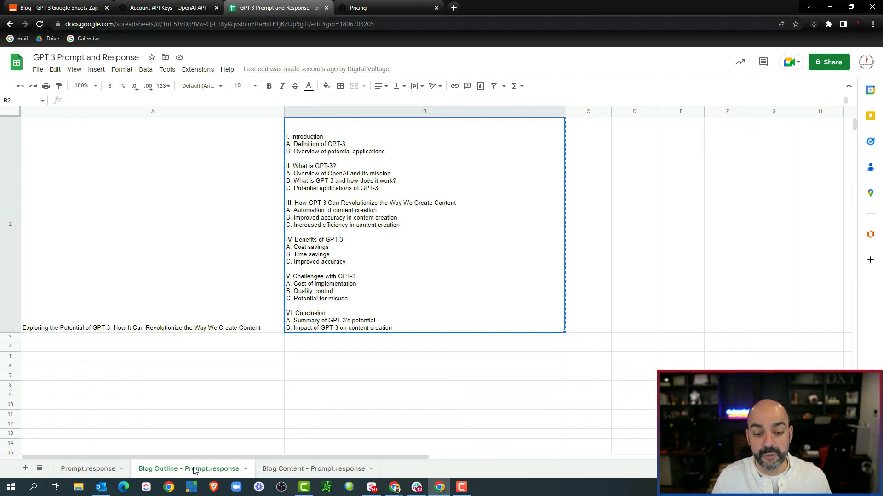
click(298, 469)
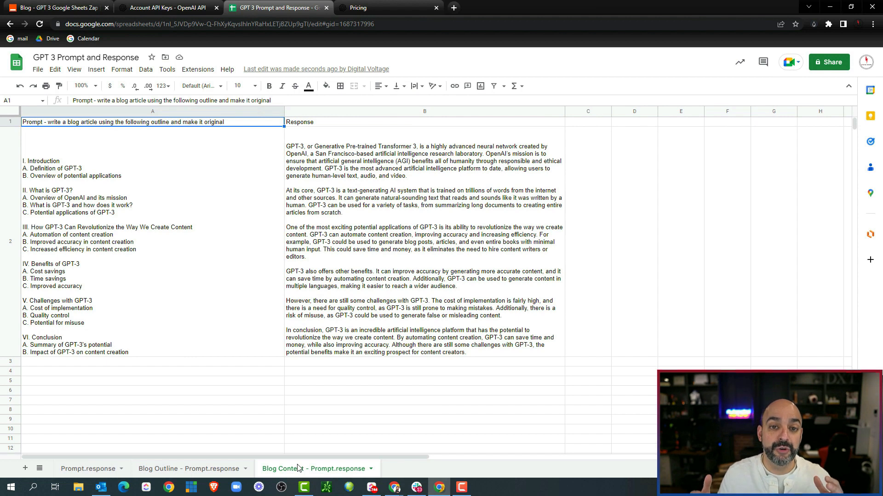